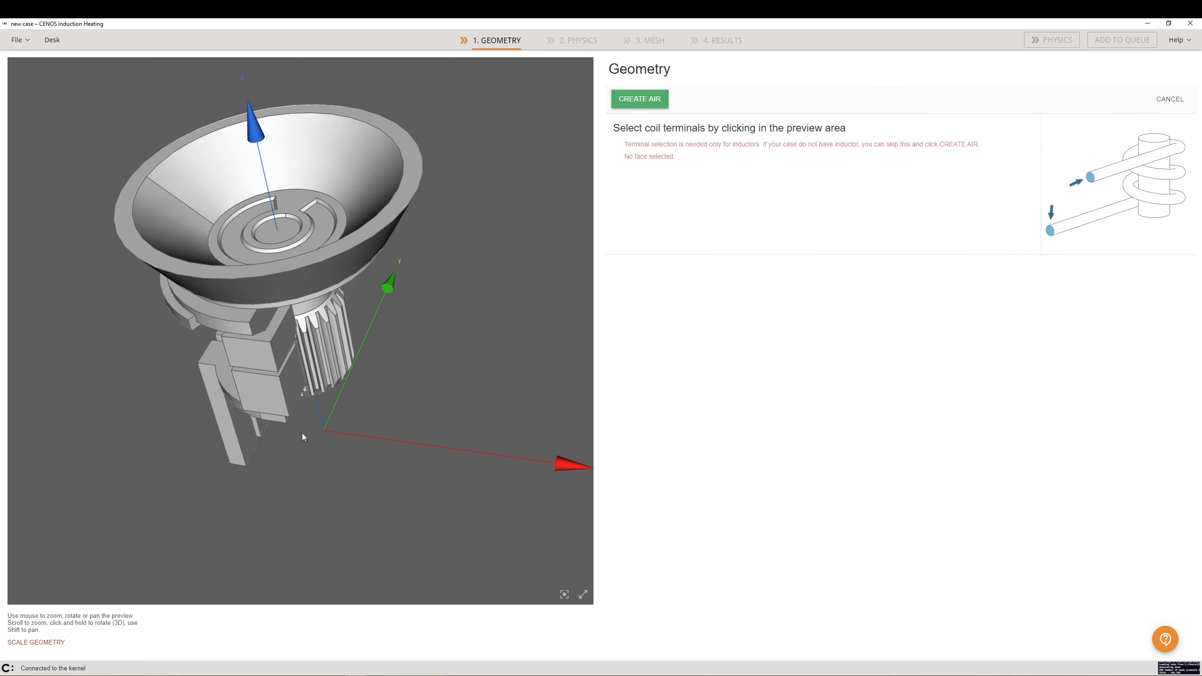
# Step: Select the two end faces of the inductor legs as coil terminals and create the air domain
pyautogui.moveTo(283, 359); pyautogui.dragTo(274, 264)
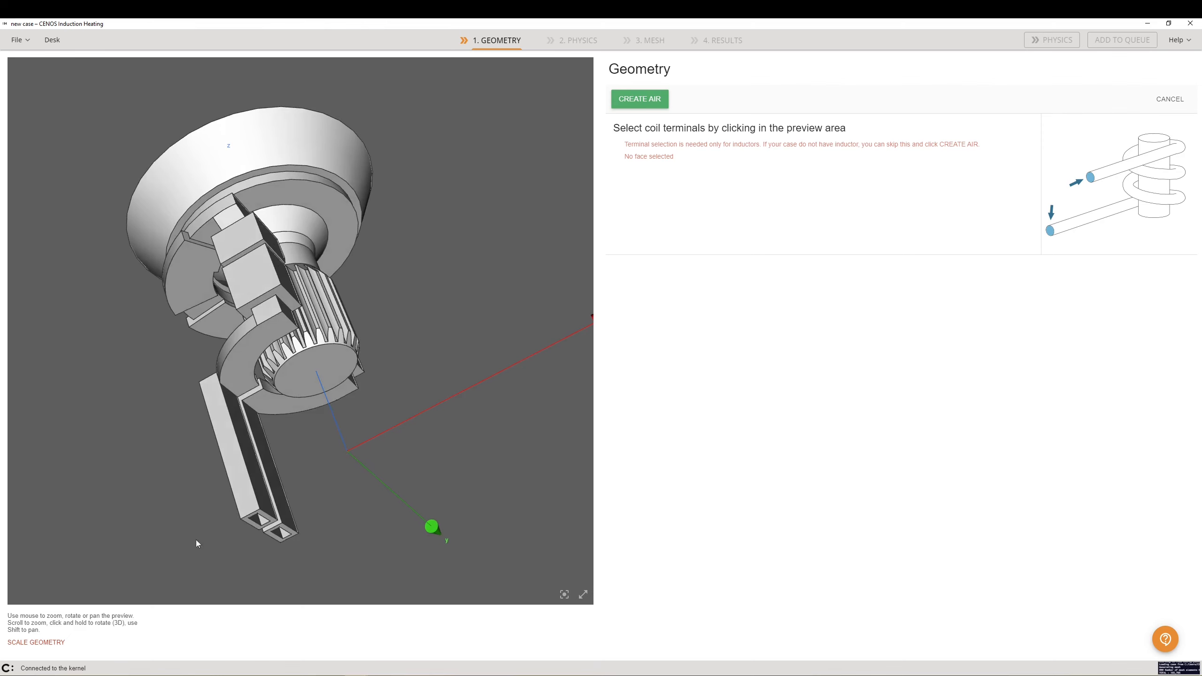
pyautogui.click(269, 538)
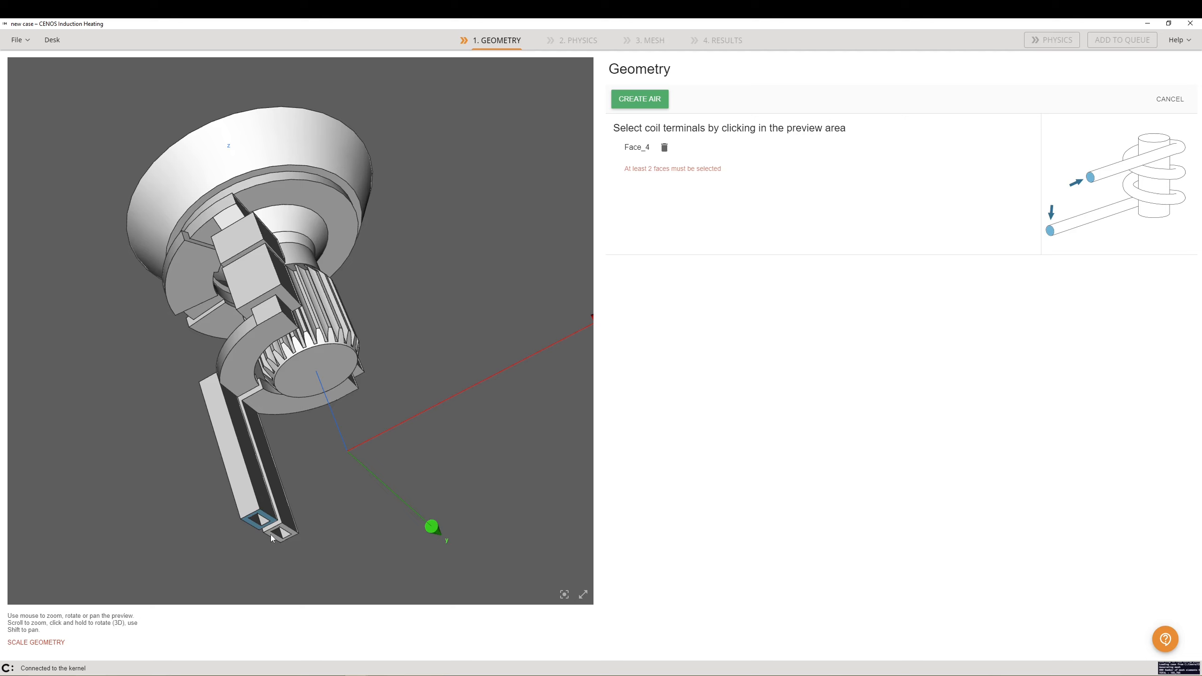
pyautogui.click(272, 538)
pyautogui.click(651, 103)
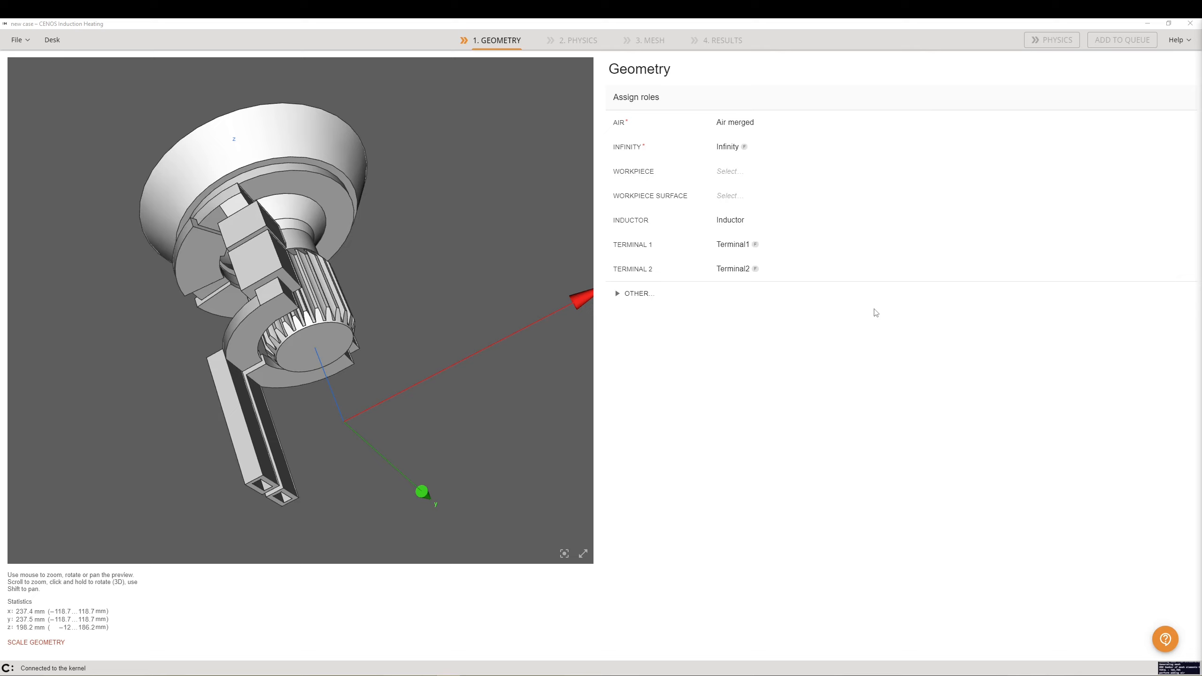
# Step: Check the Terminal 2 and Inductor assignments, and assign the flared splined part, Solid_8, as the workpiece
pyautogui.click(833, 269)
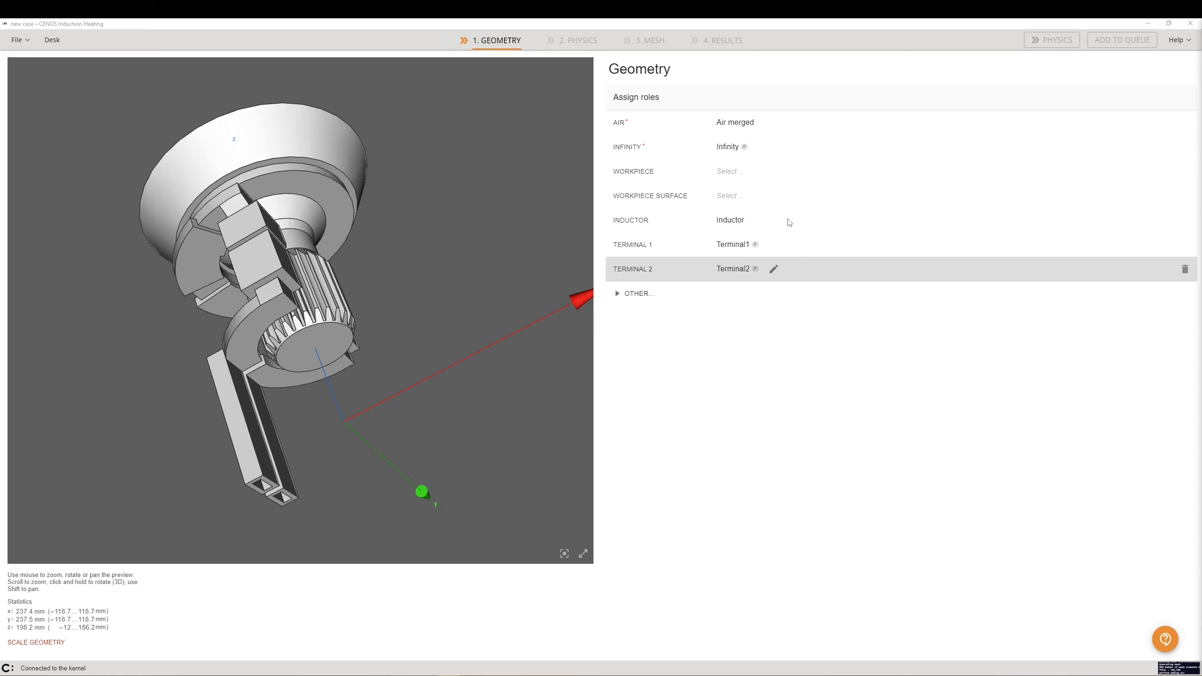
pyautogui.click(790, 222)
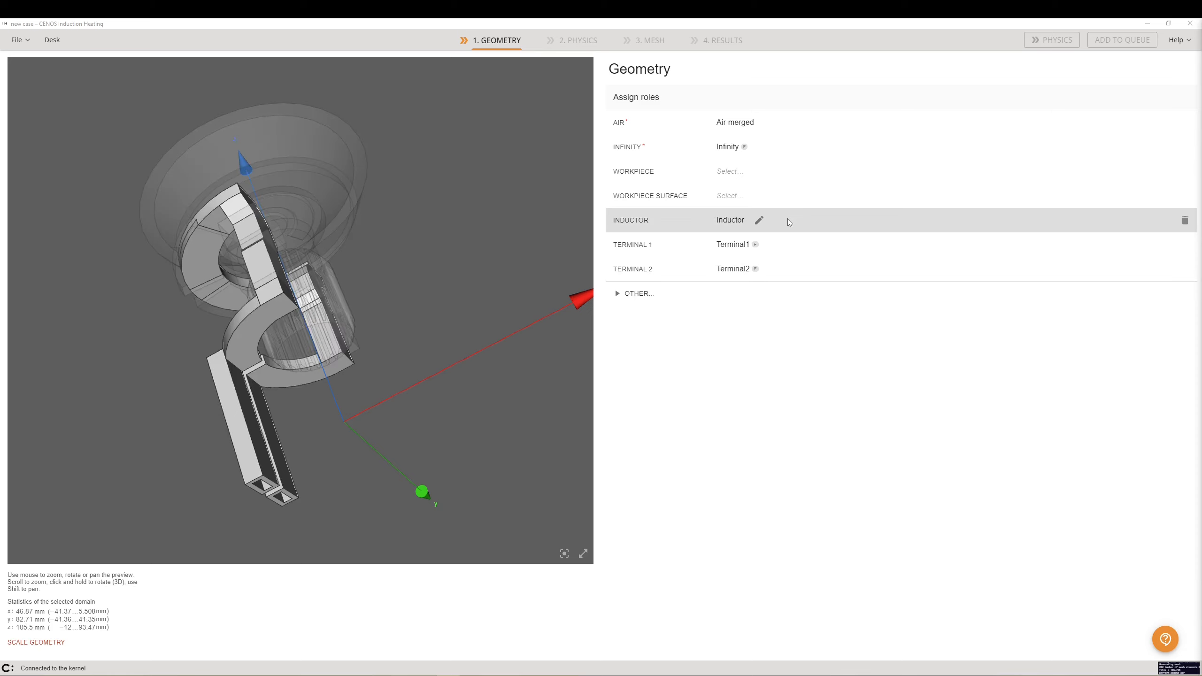
pyautogui.click(789, 171)
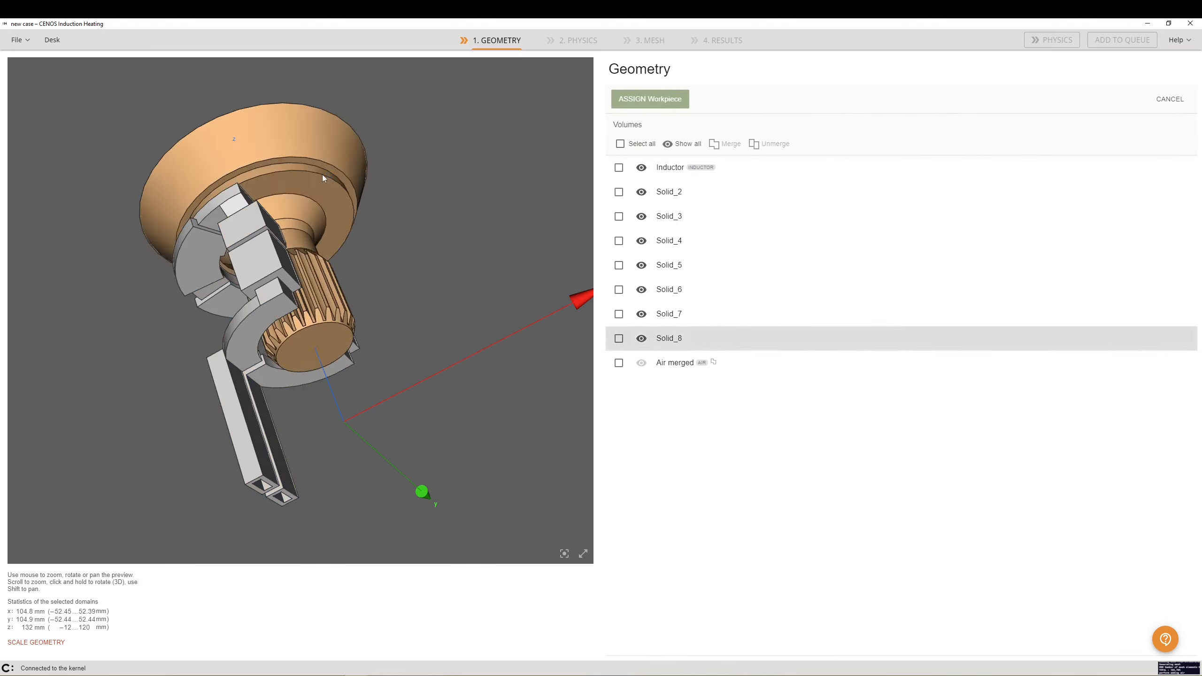
pyautogui.click(323, 175)
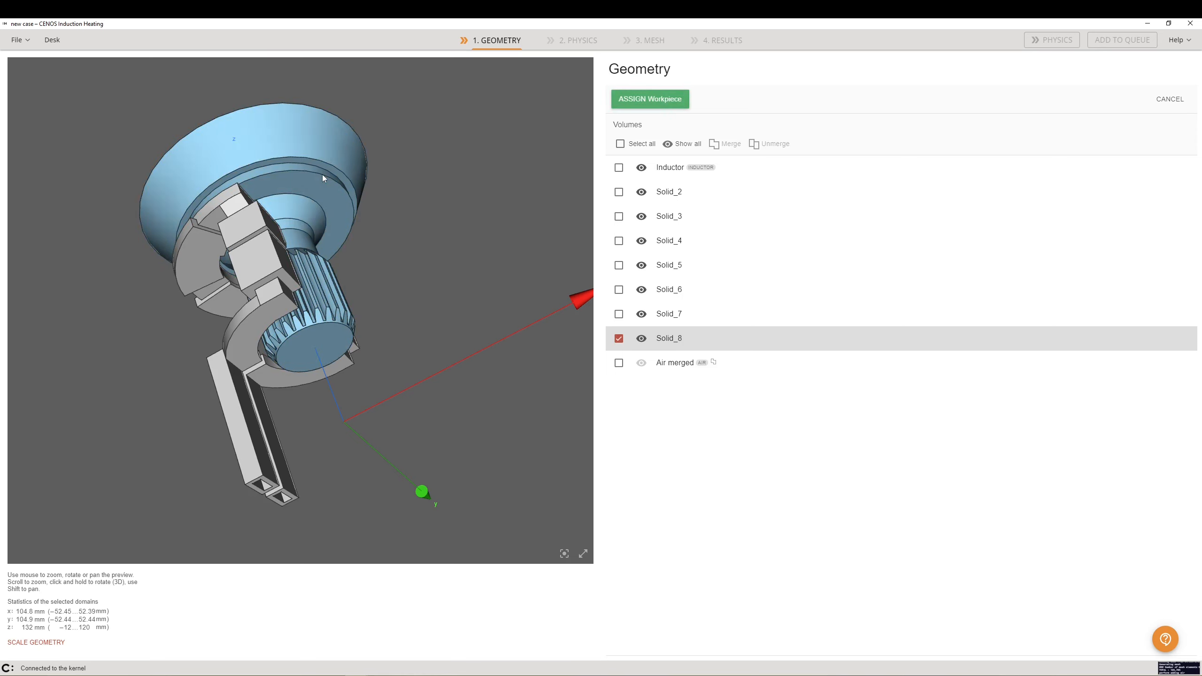
pyautogui.click(650, 99)
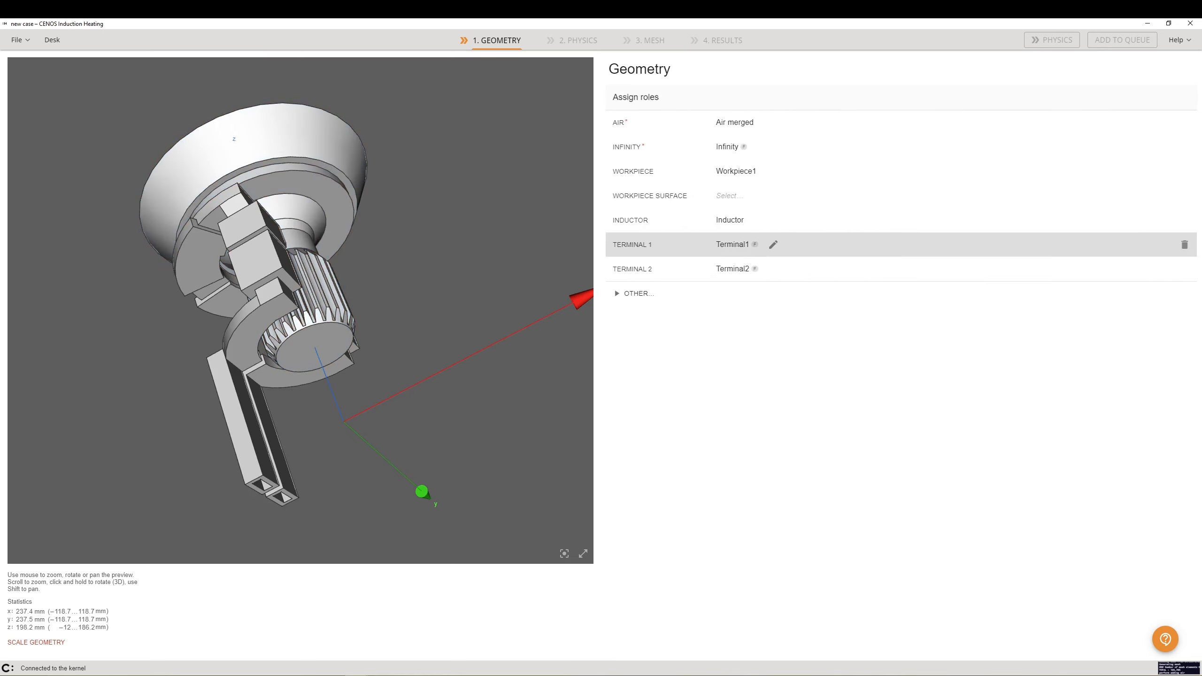
# Step: Assign all faces belonging to Workpiece1 as the workpiece surface, using the volume filter to isolate them
pyautogui.click(777, 199)
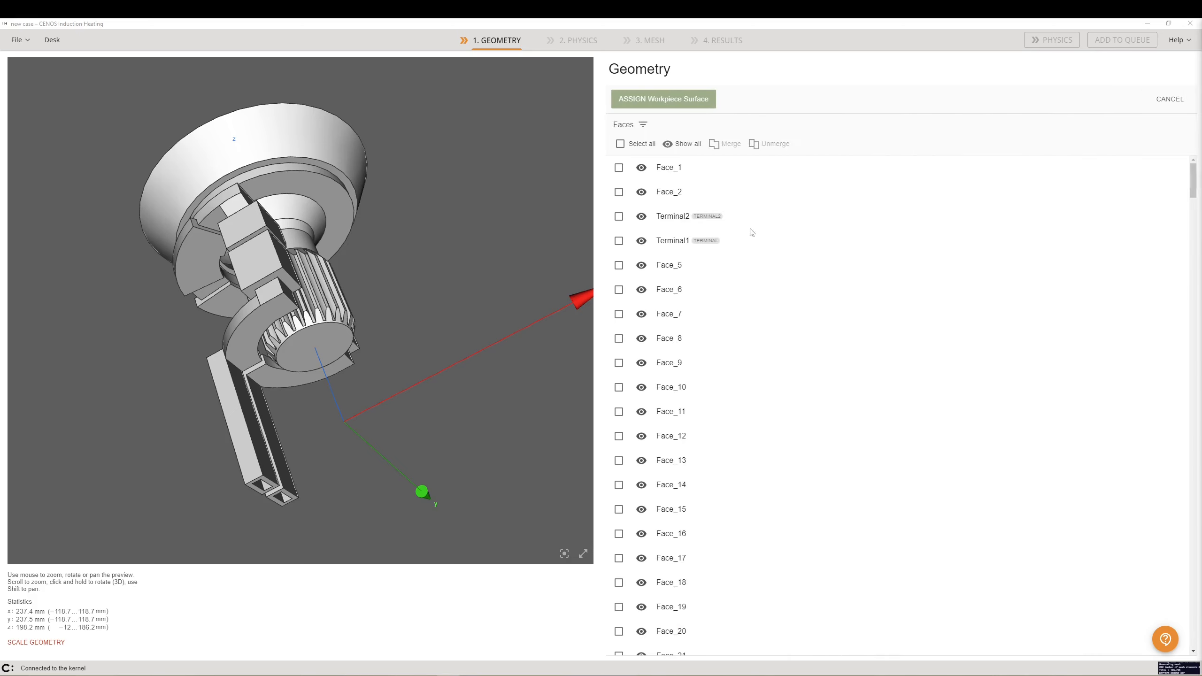
pyautogui.click(643, 125)
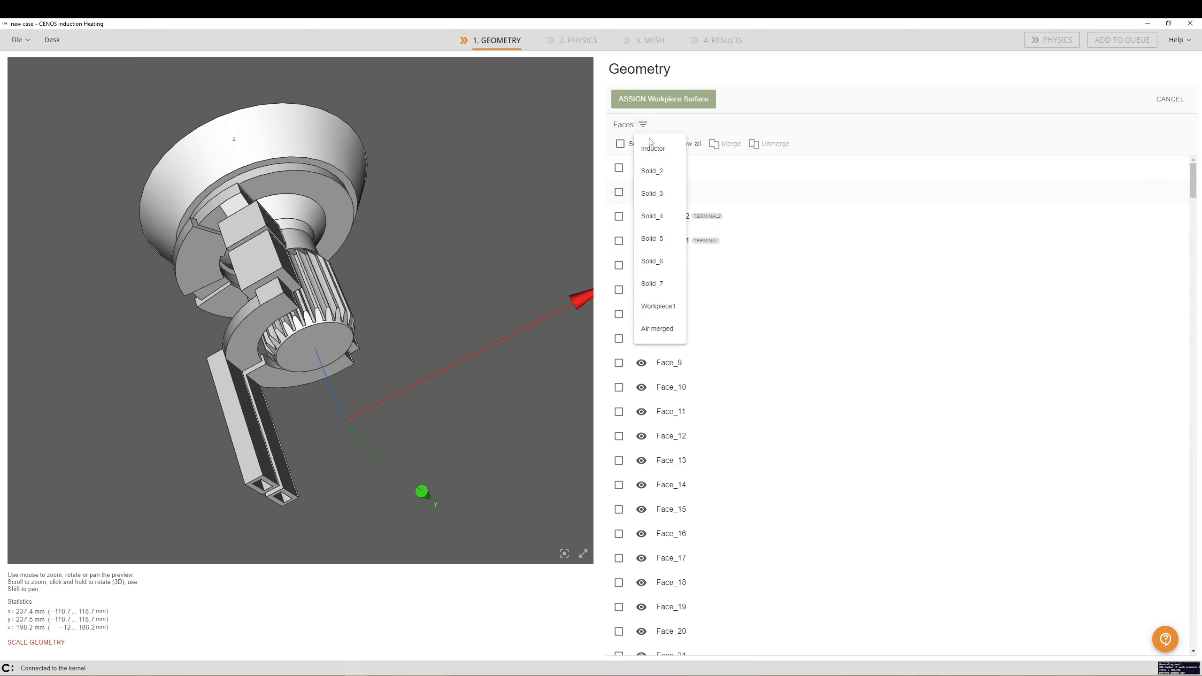
pyautogui.click(664, 306)
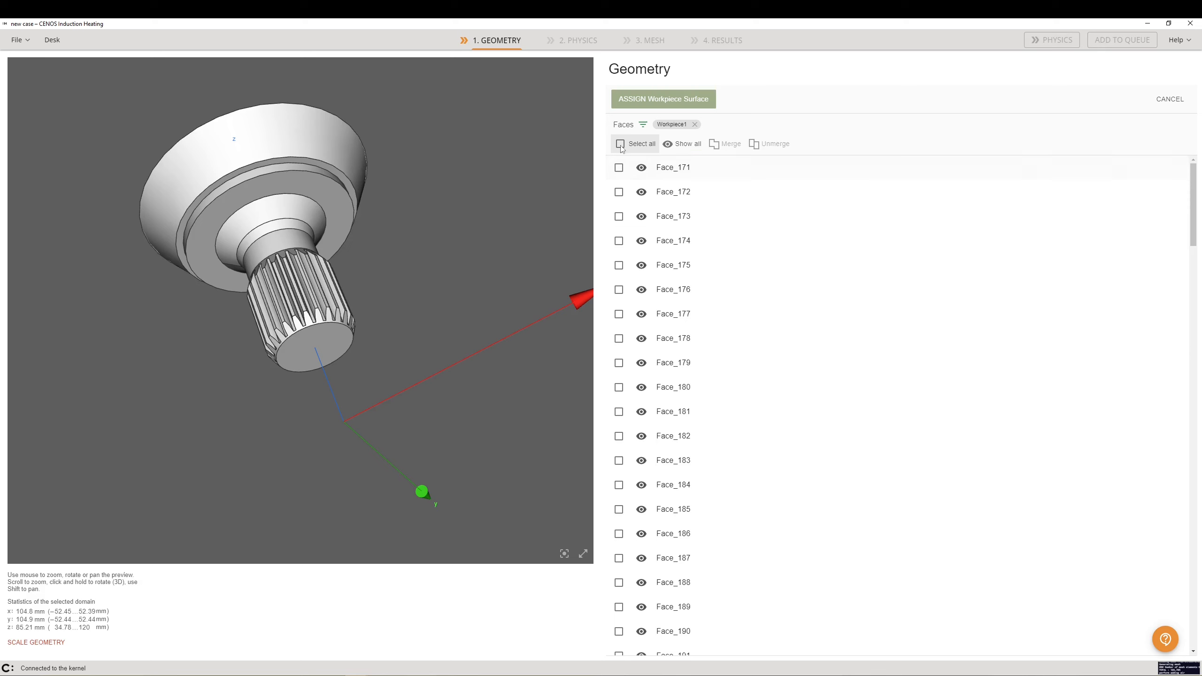
pyautogui.click(621, 144)
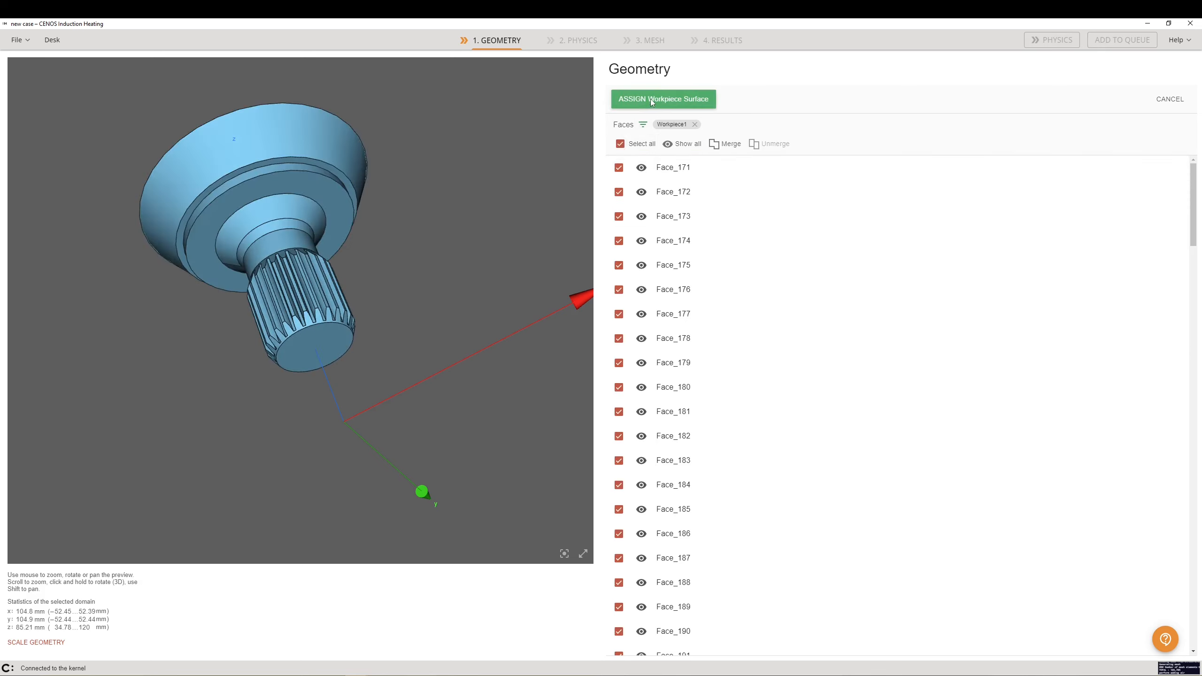
pyautogui.click(652, 101)
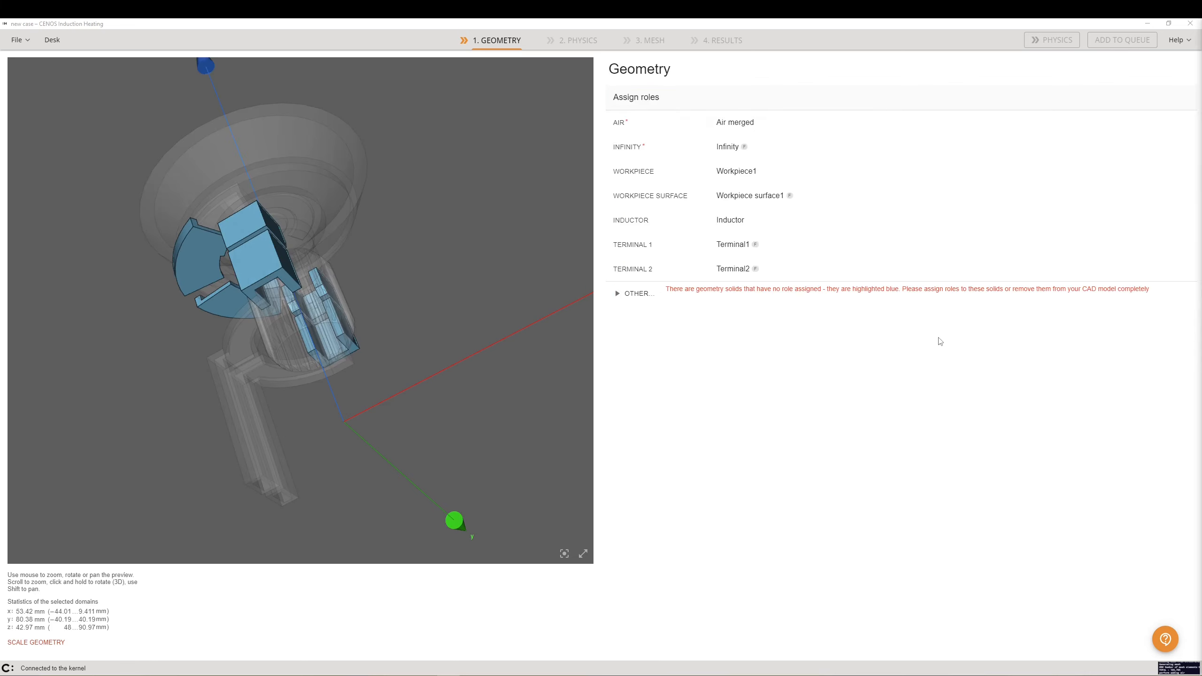
# Step: Assign the remaining solids, Solid_2 through Solid_7, the additional Flux concentrator role
pyautogui.click(644, 295)
pyautogui.click(645, 296)
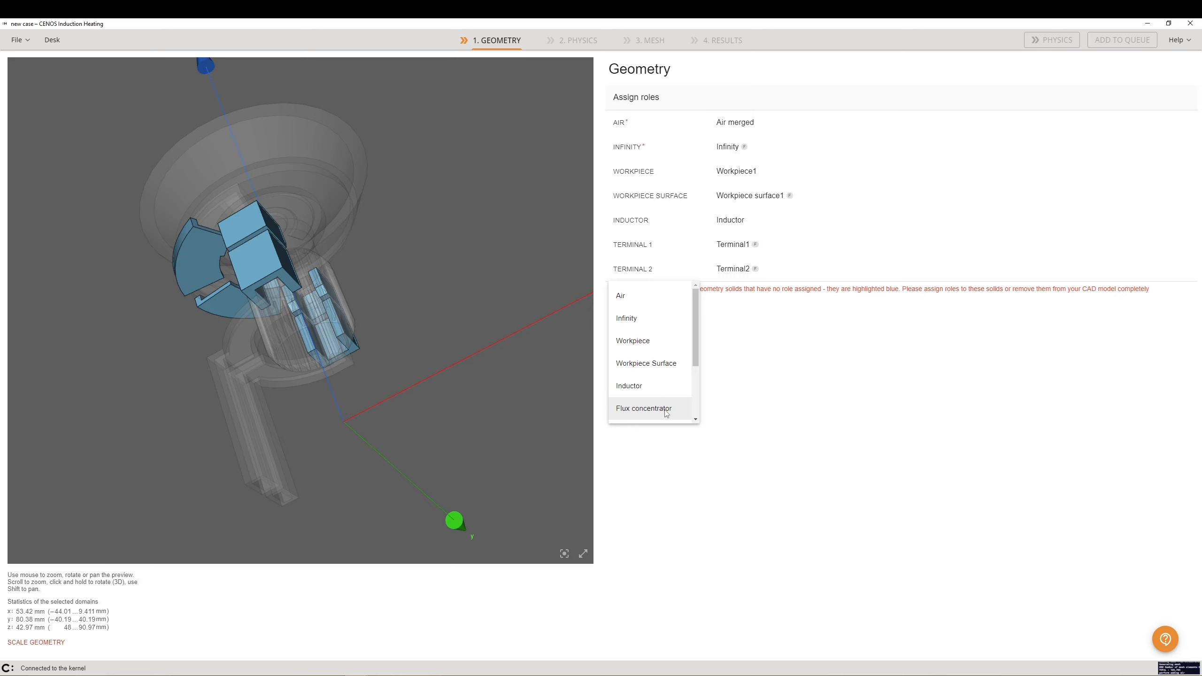
pyautogui.click(666, 410)
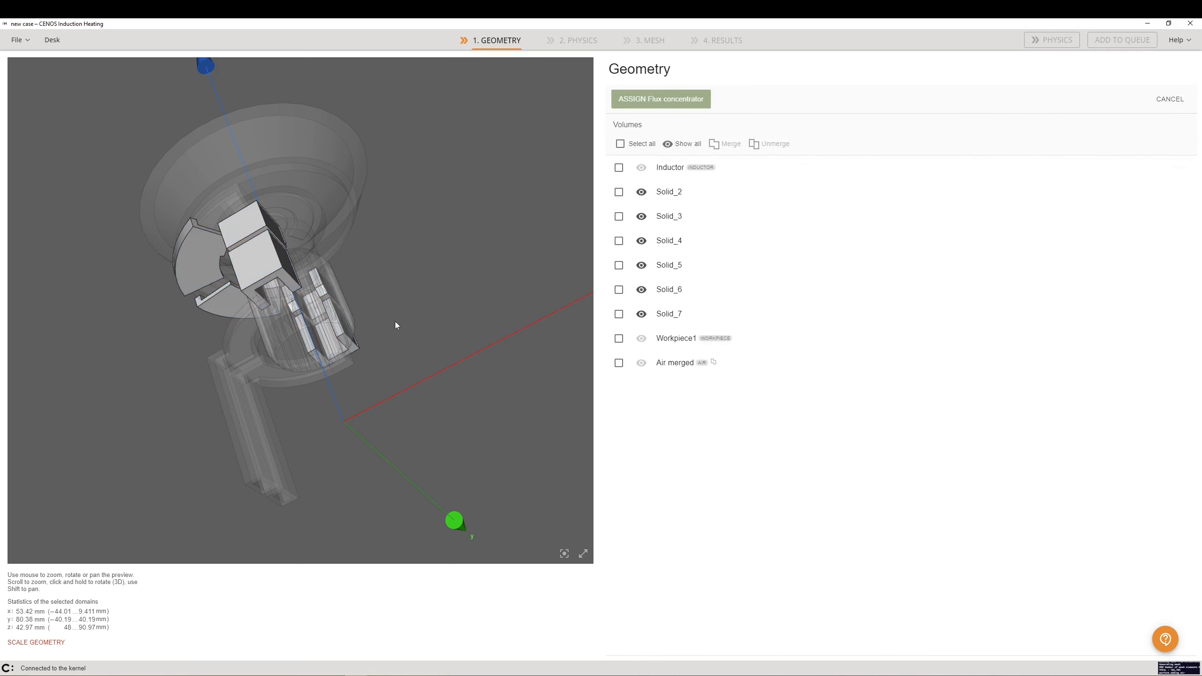
pyautogui.click(265, 264)
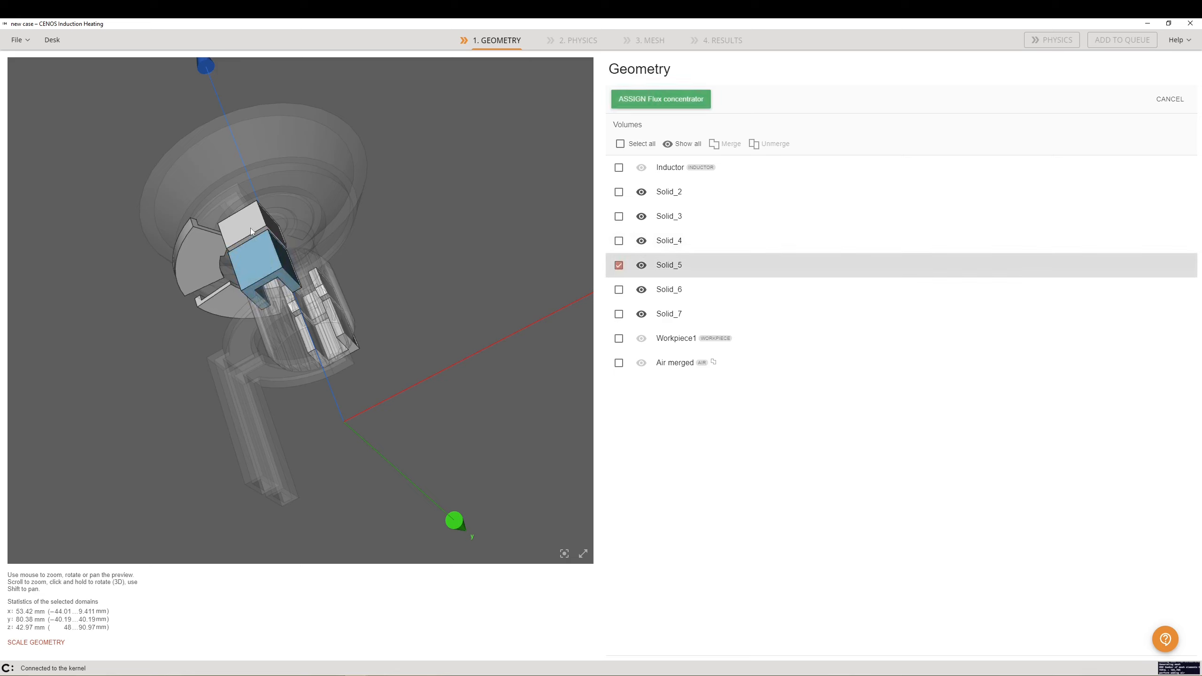
pyautogui.click(251, 230)
pyautogui.click(190, 266)
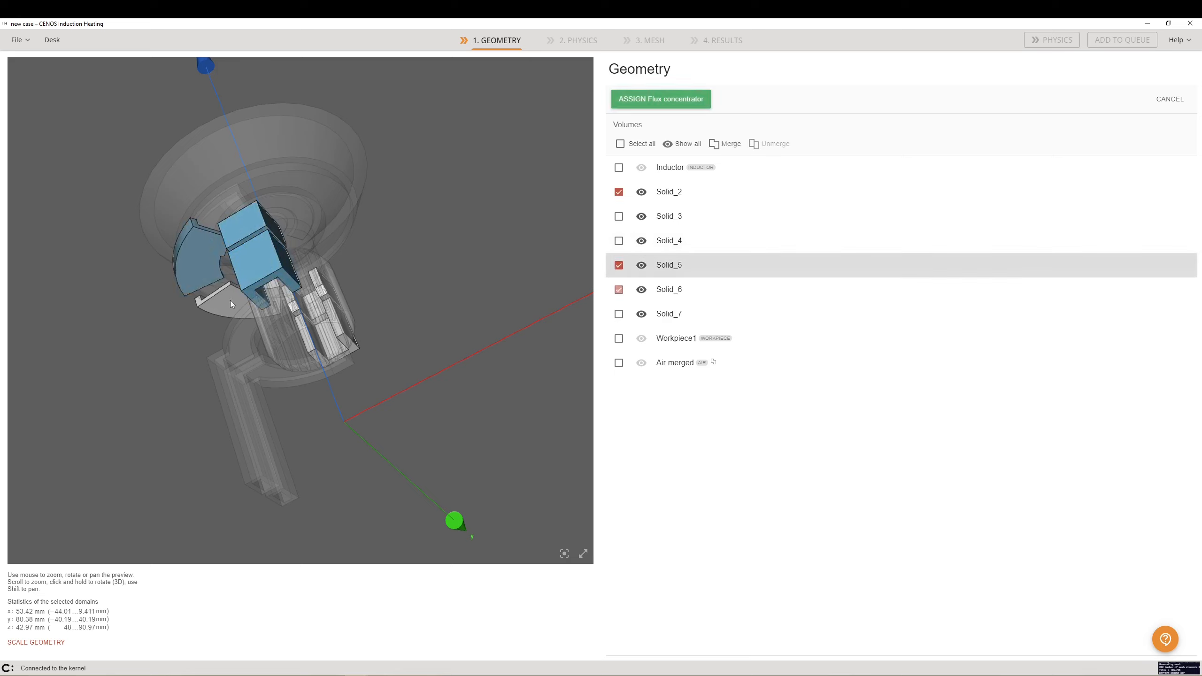
pyautogui.click(315, 310)
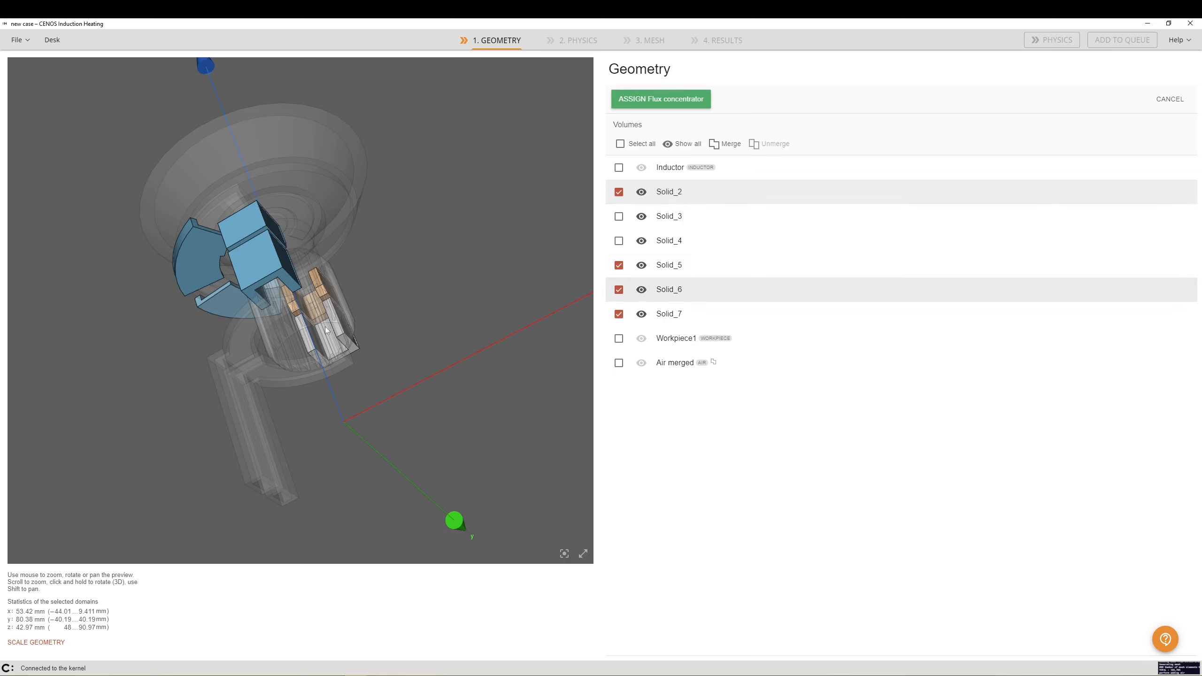
pyautogui.click(315, 310)
pyautogui.click(329, 340)
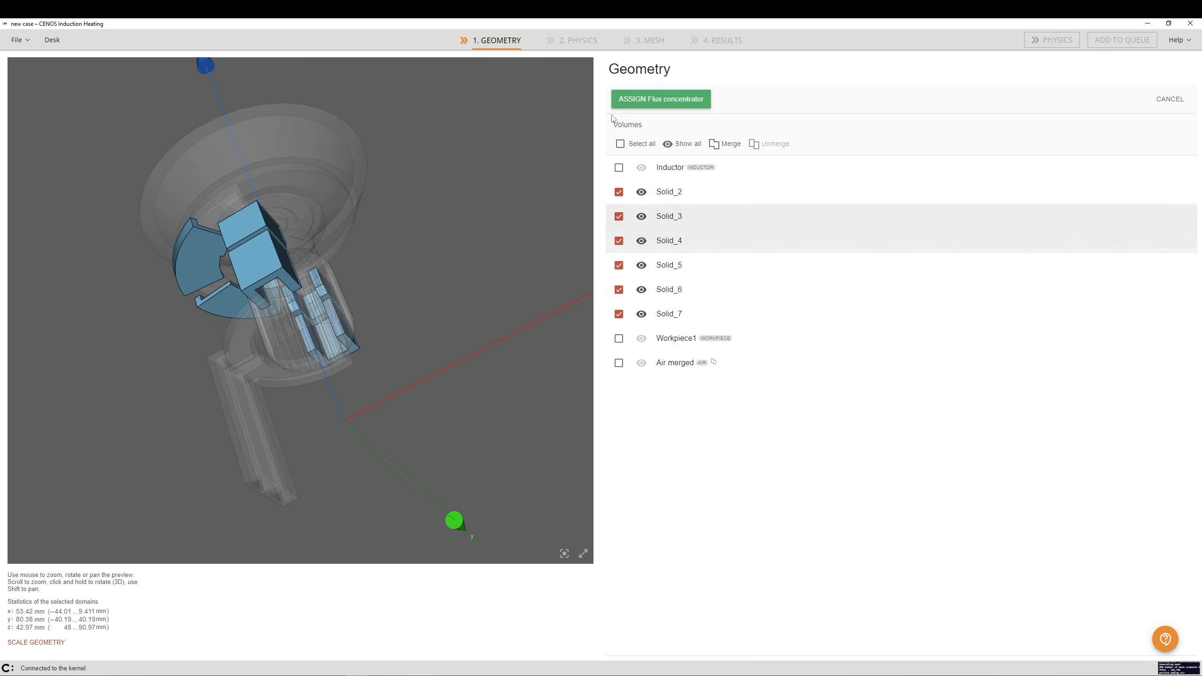
pyautogui.click(663, 100)
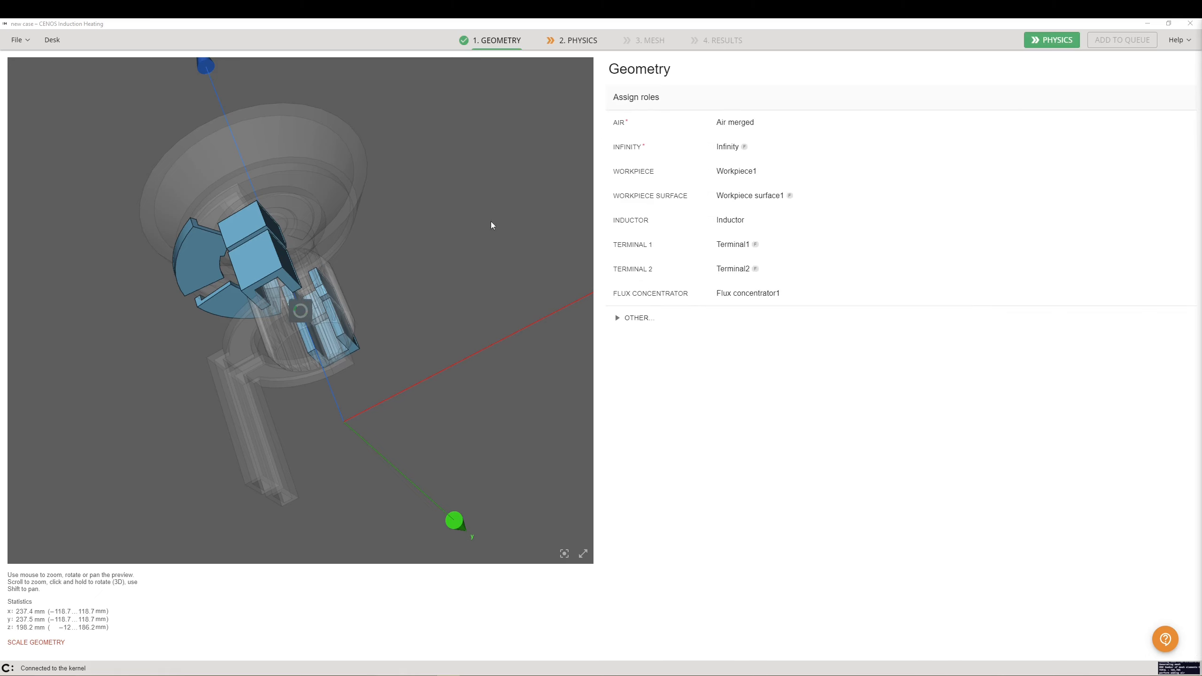
# Step: Proceed to the physics setup and set the frequency to 10000 Hz and the end time to 10 s
pyautogui.click(554, 43)
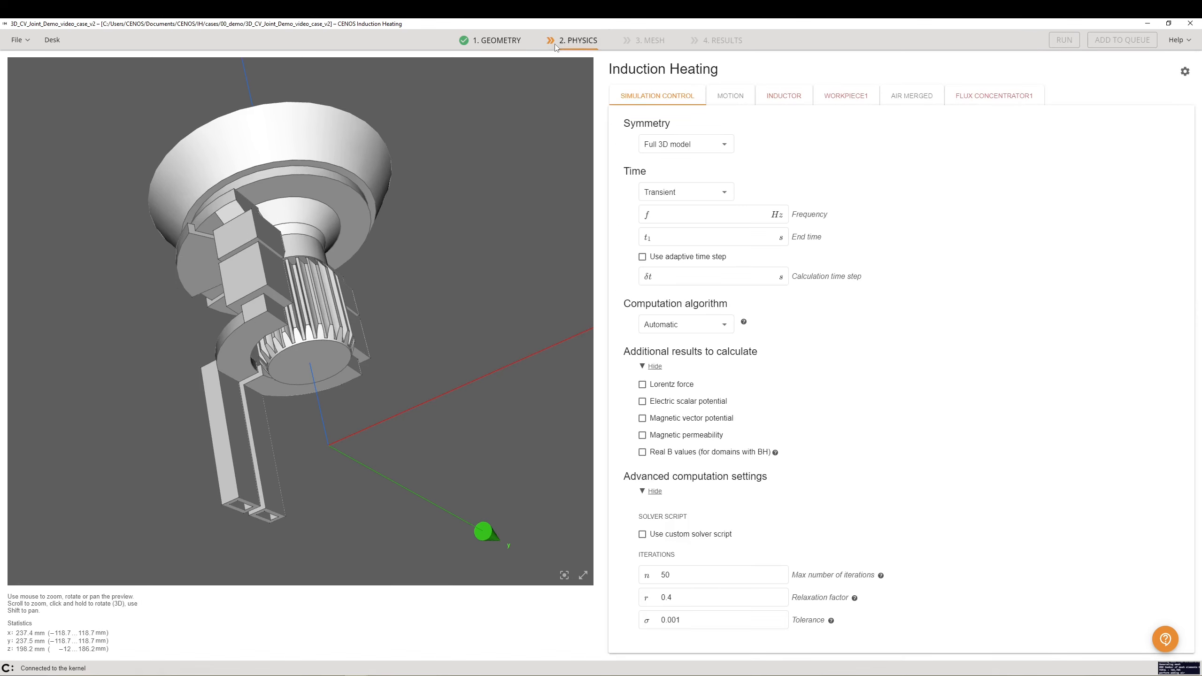
pyautogui.click(672, 219)
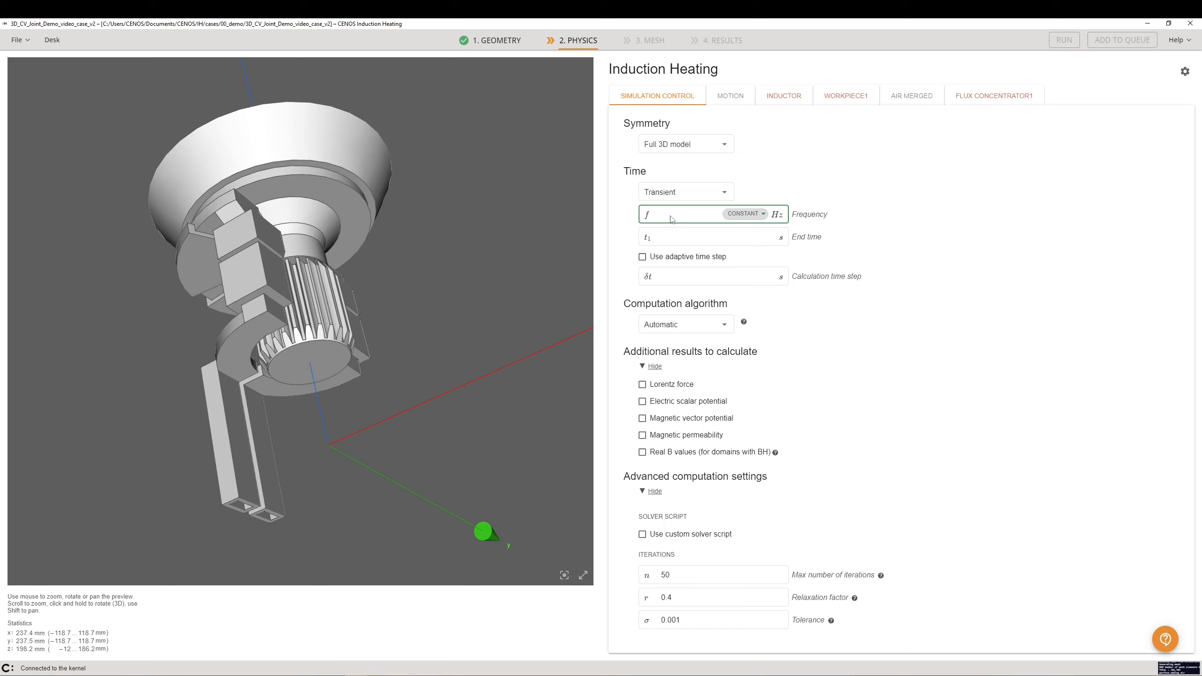
pyautogui.write('10000')
pyautogui.click(683, 238)
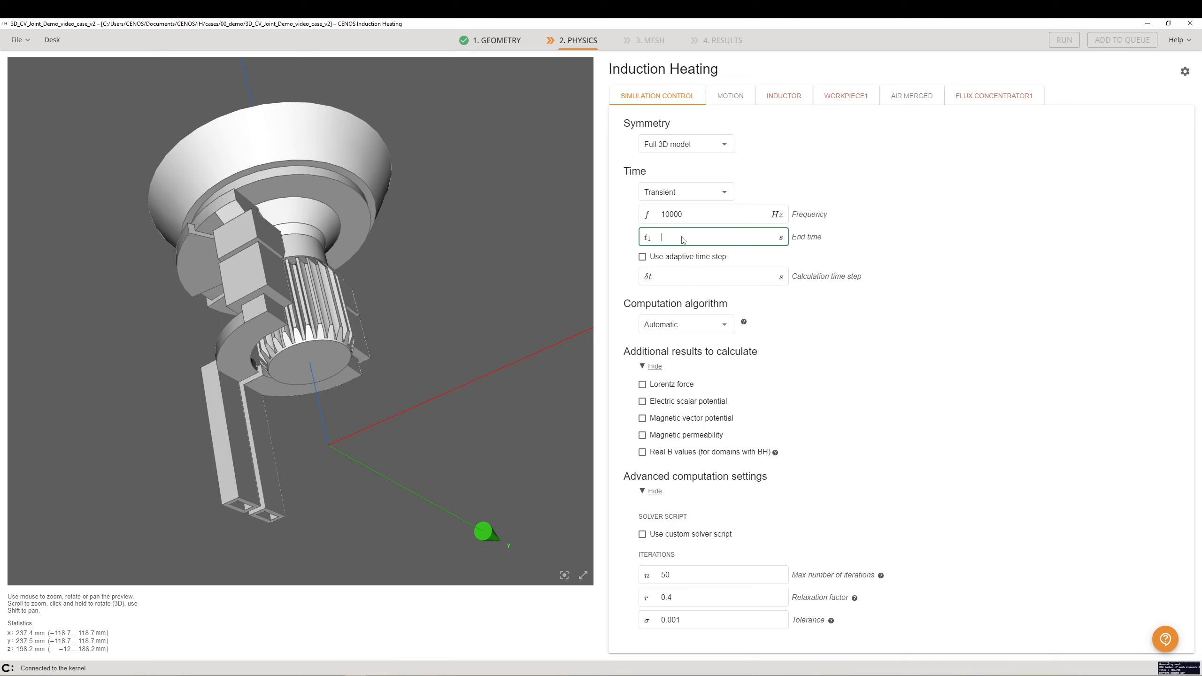
pyautogui.write('10')
# Step: Define the calculation time step as a table with 0.2 s steps at times 0 and 2.99 s
pyautogui.click(685, 279)
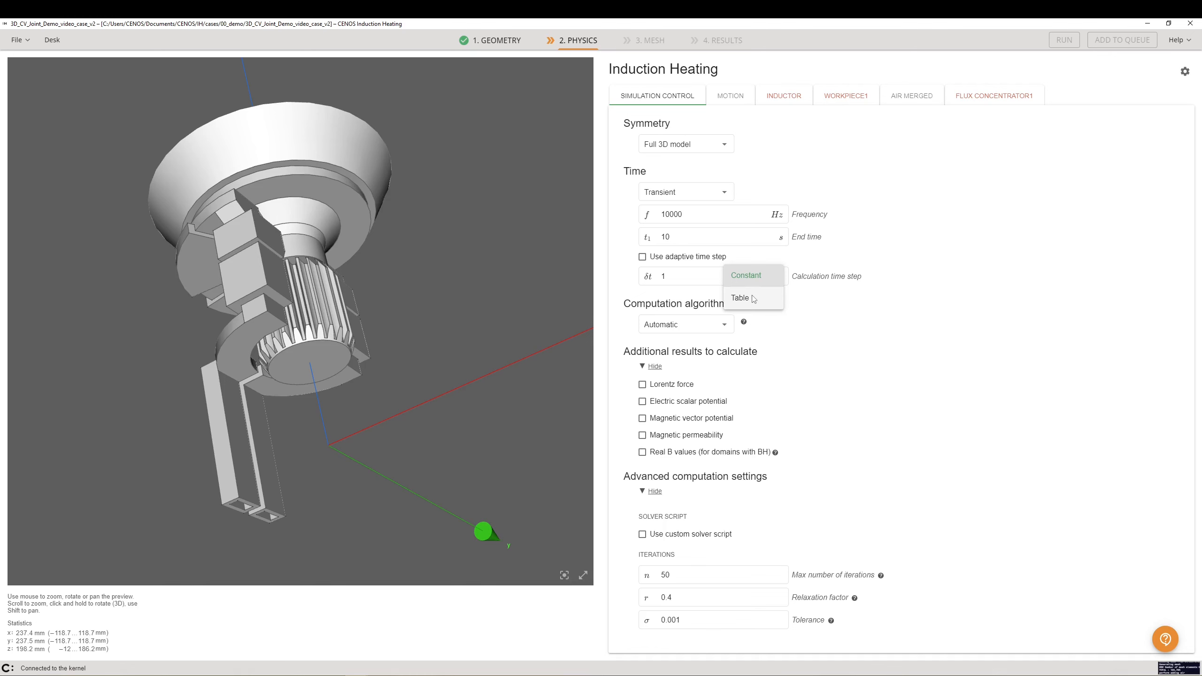
pyautogui.click(753, 298)
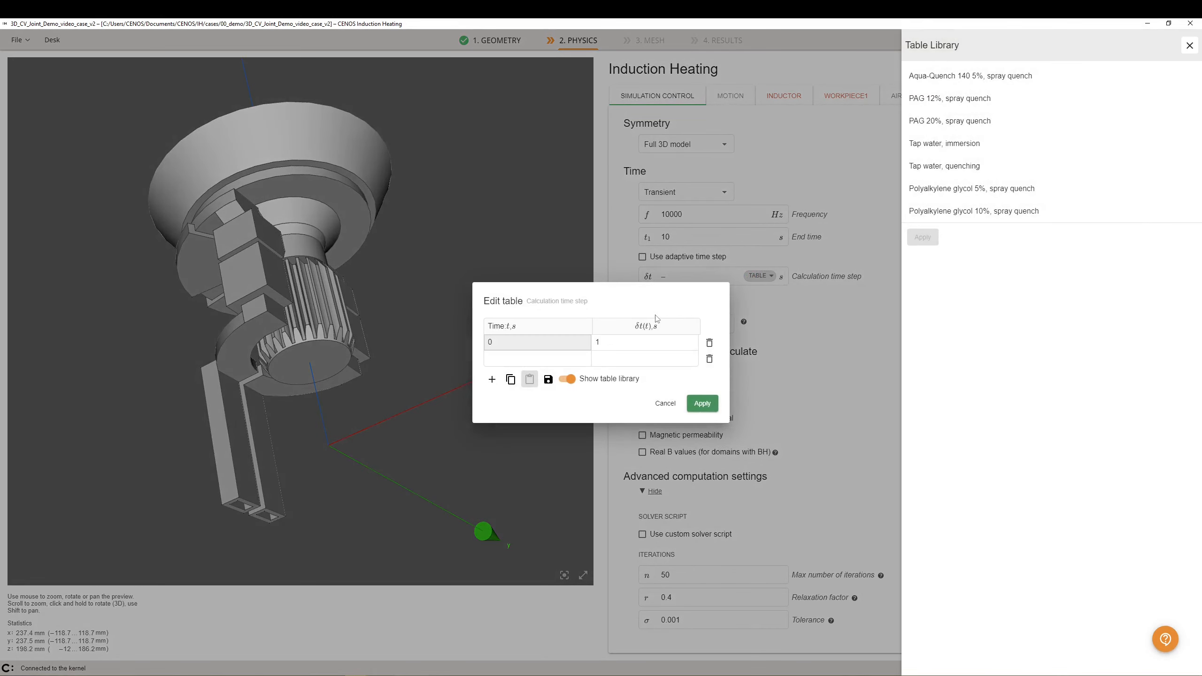
pyautogui.click(618, 349)
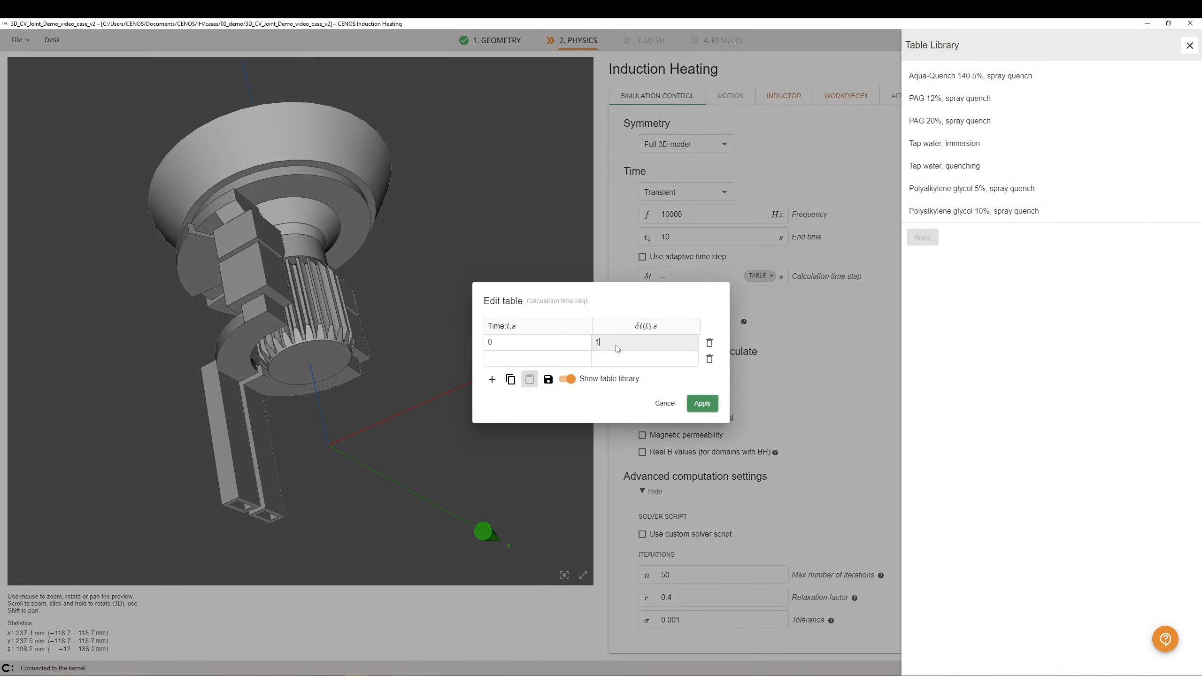
pyautogui.press('BackSpace')
pyautogui.write('0.')
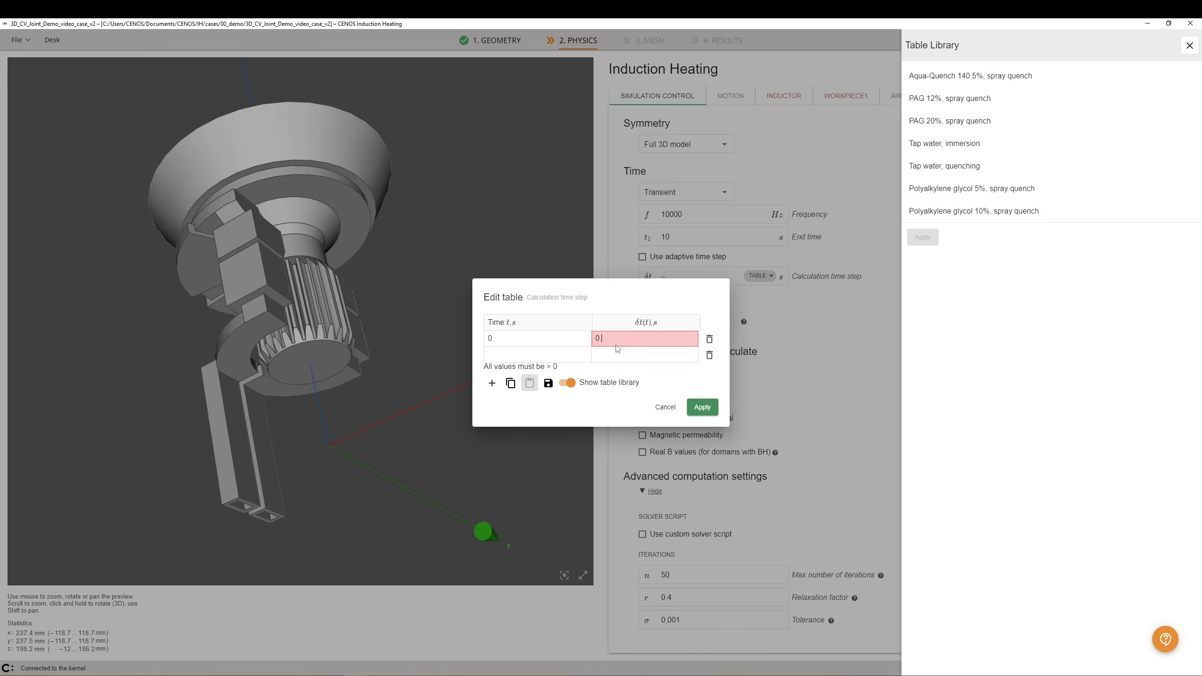
pyautogui.write('2')
pyautogui.click(570, 359)
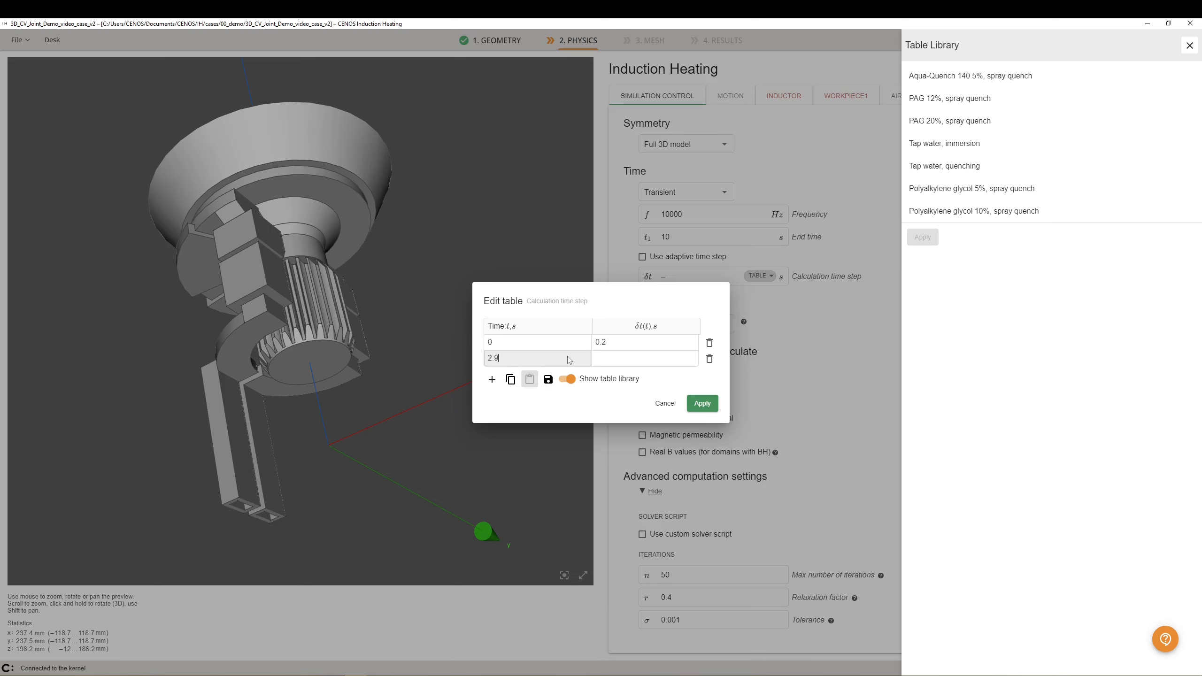
pyautogui.click(606, 364)
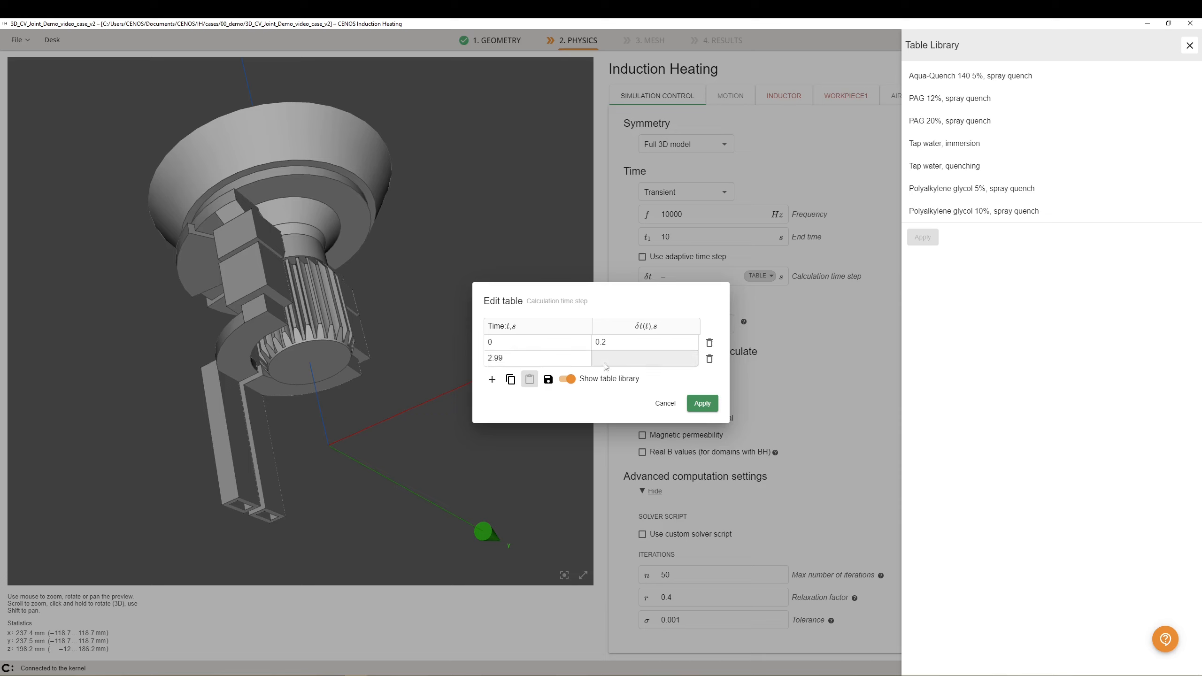
pyautogui.write('0.2')
# Step: Add table rows at times 3 s and 10 s with 1 s time steps, and apply the table
pyautogui.click(491, 382)
pyautogui.click(497, 370)
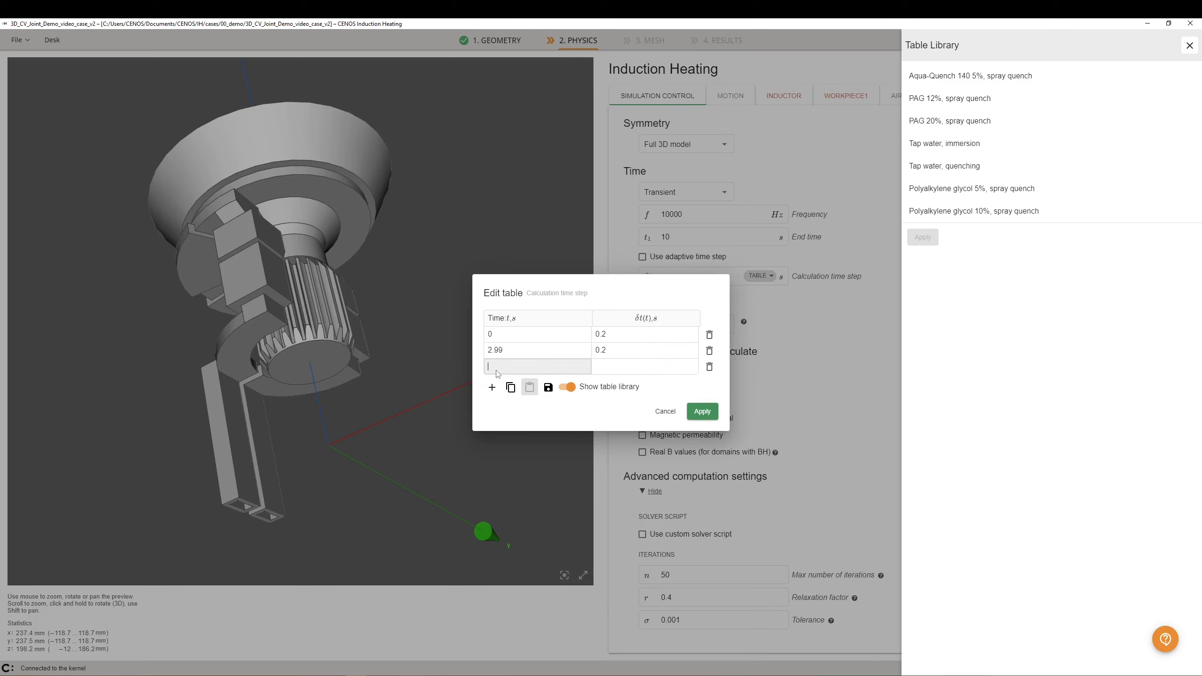
pyautogui.write('3')
pyautogui.click(631, 368)
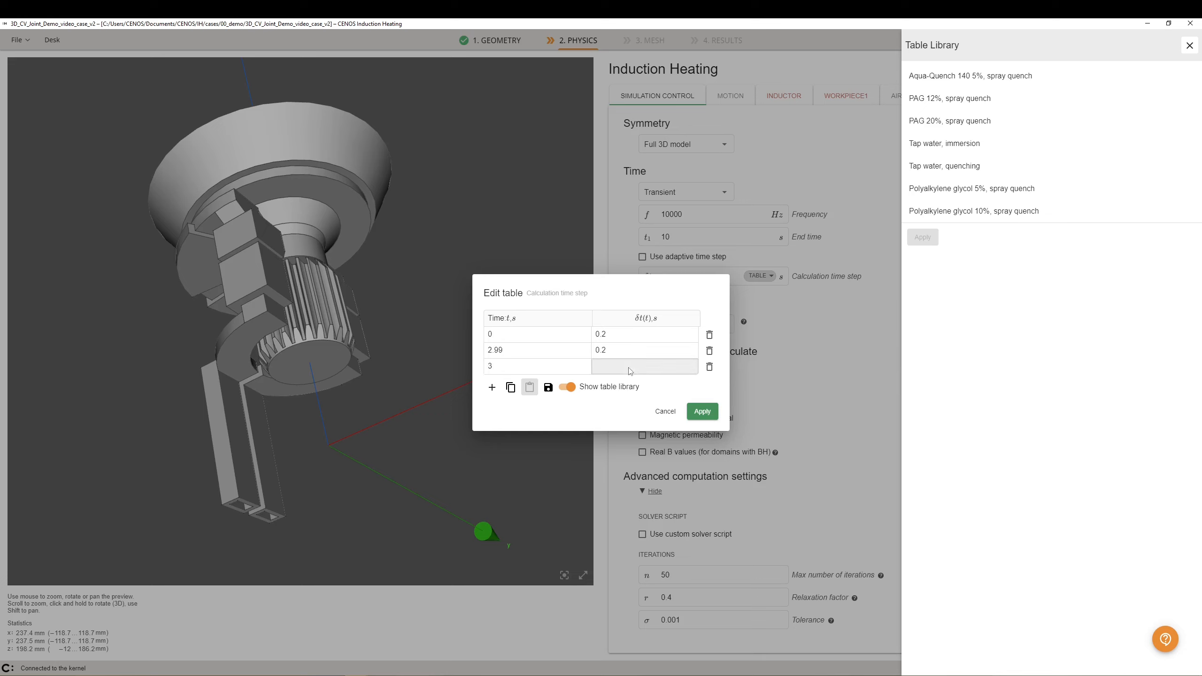
pyautogui.write('1')
pyautogui.click(493, 388)
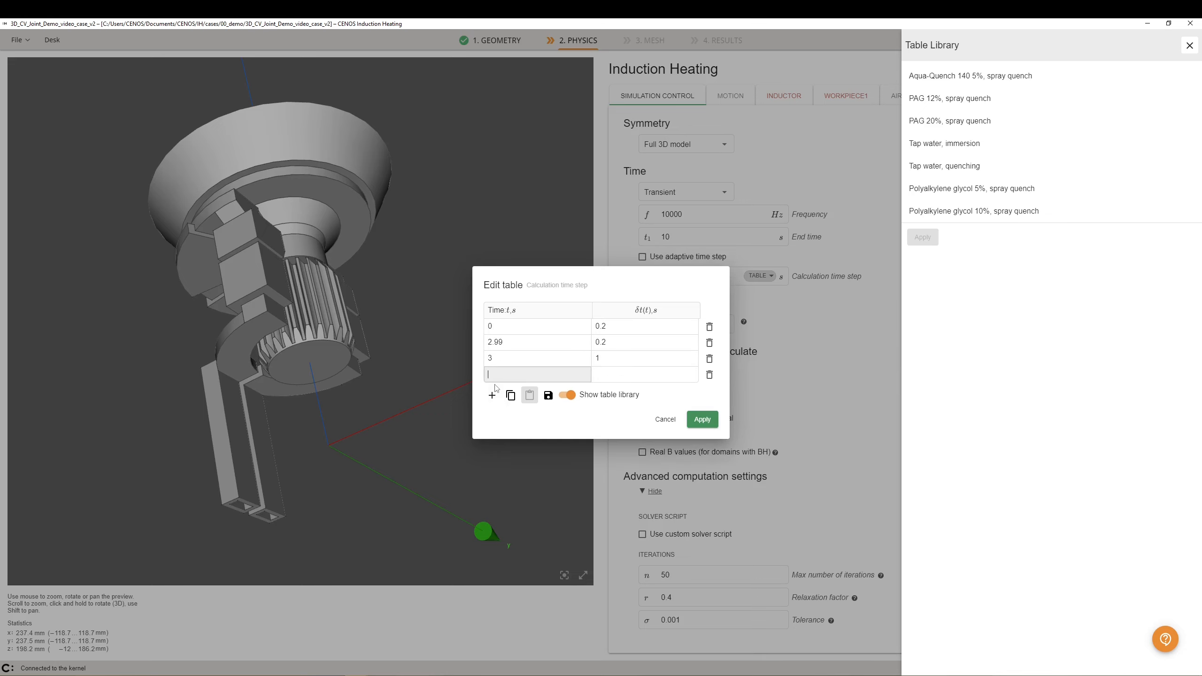
pyautogui.write('10')
pyautogui.click(605, 377)
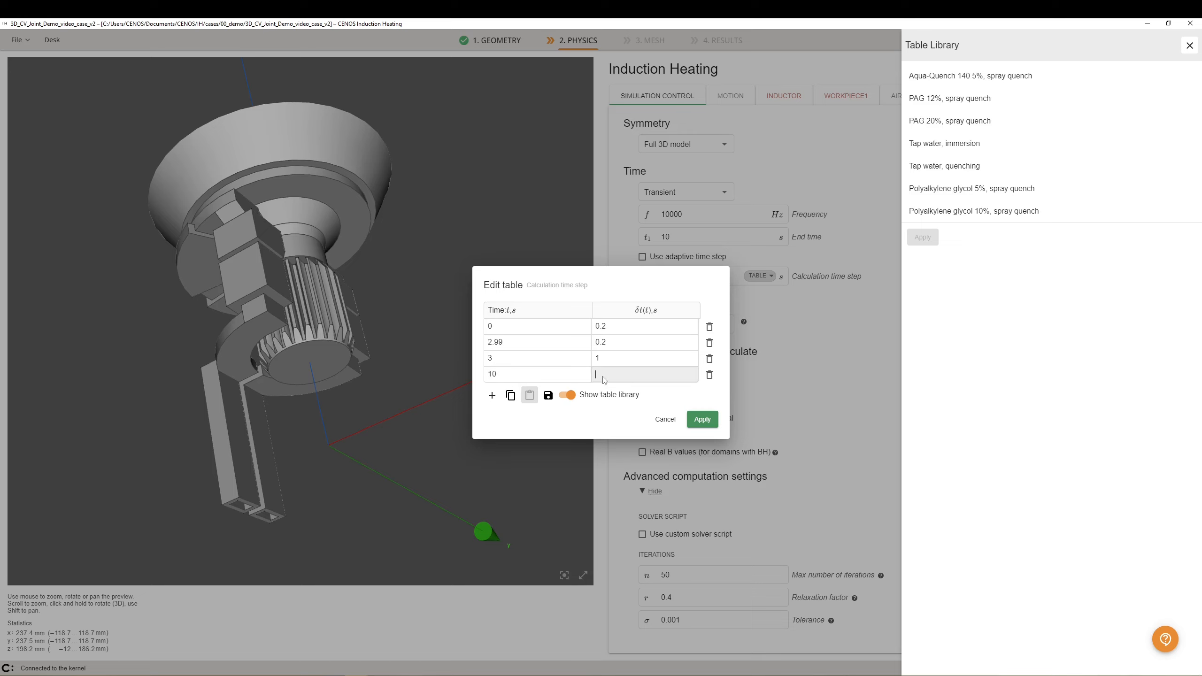
pyautogui.write('1')
pyautogui.click(705, 420)
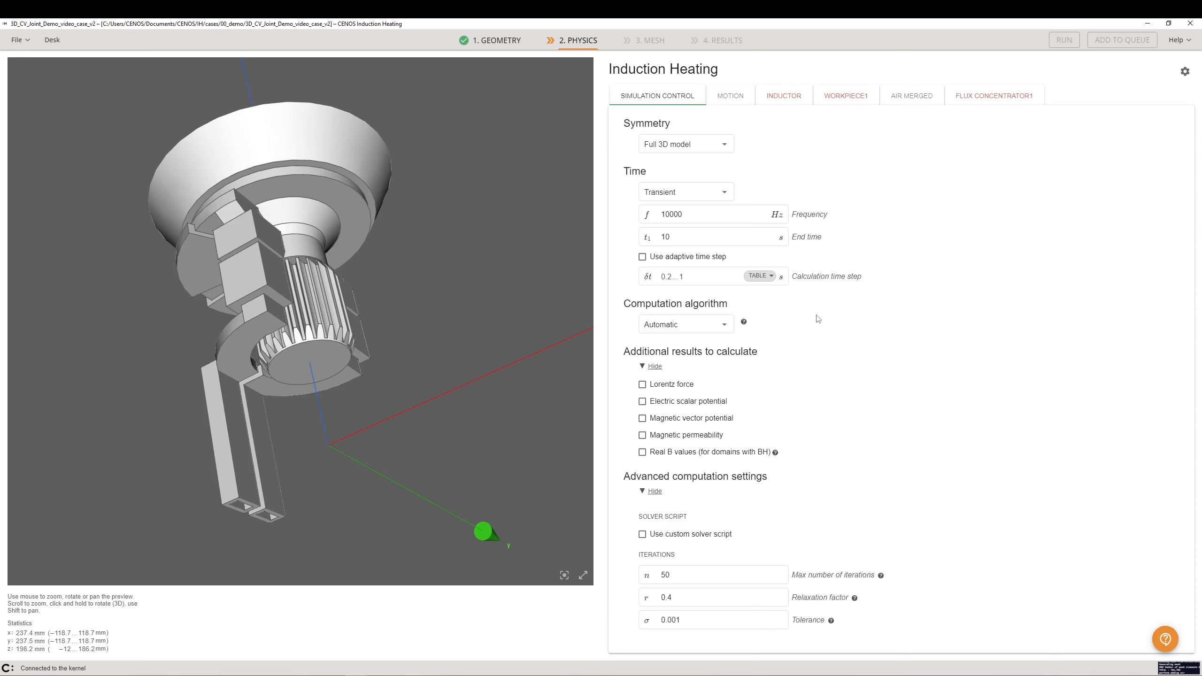
# Step: Review the calculation time step table and try out the adaptive time step option
pyautogui.click(695, 280)
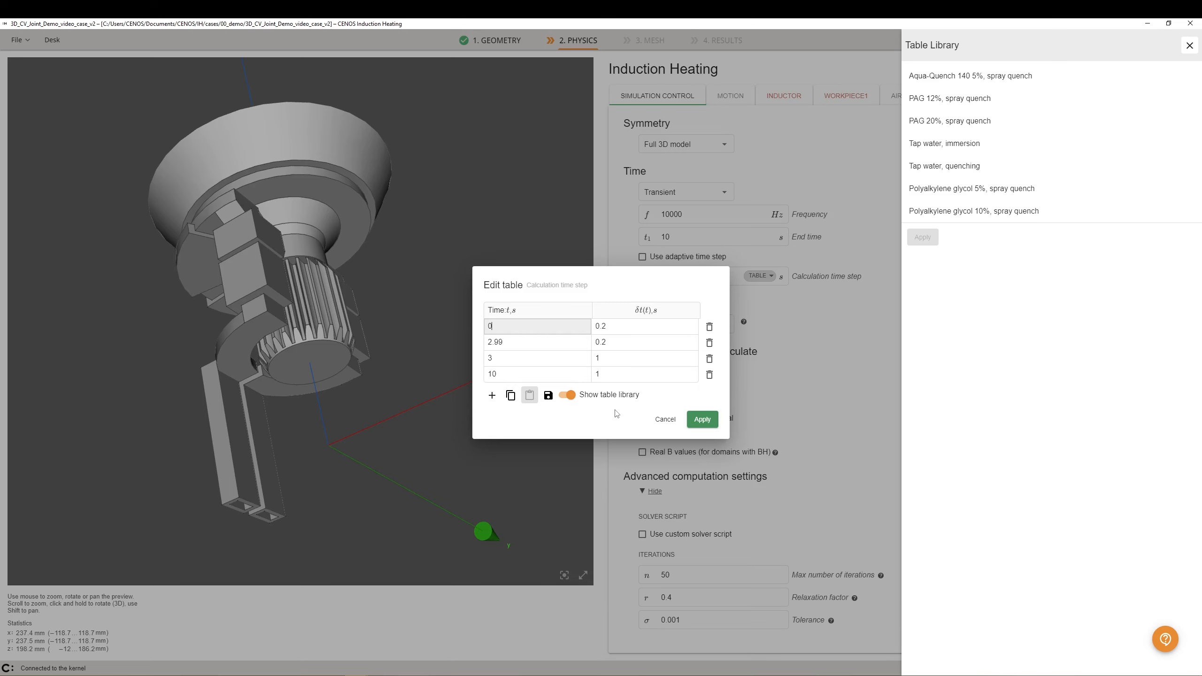
pyautogui.click(708, 422)
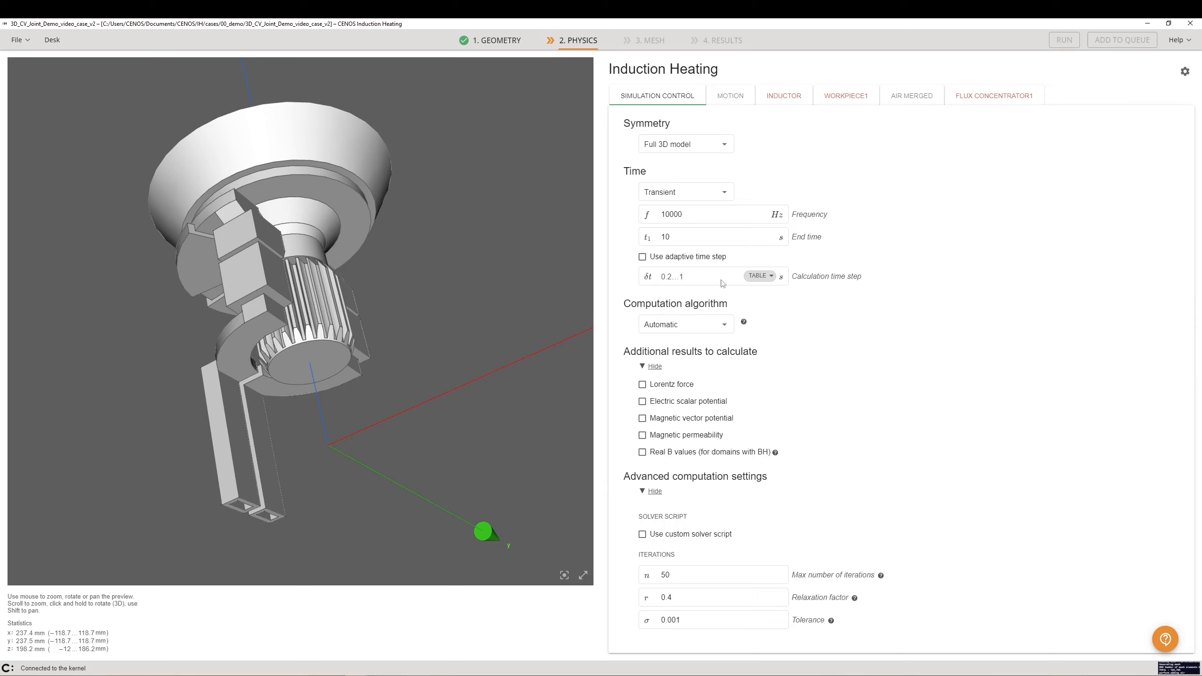
pyautogui.click(643, 258)
pyautogui.click(646, 259)
# Step: Change the calculation time step from a table to a constant value of 0.04 s
pyautogui.click(761, 276)
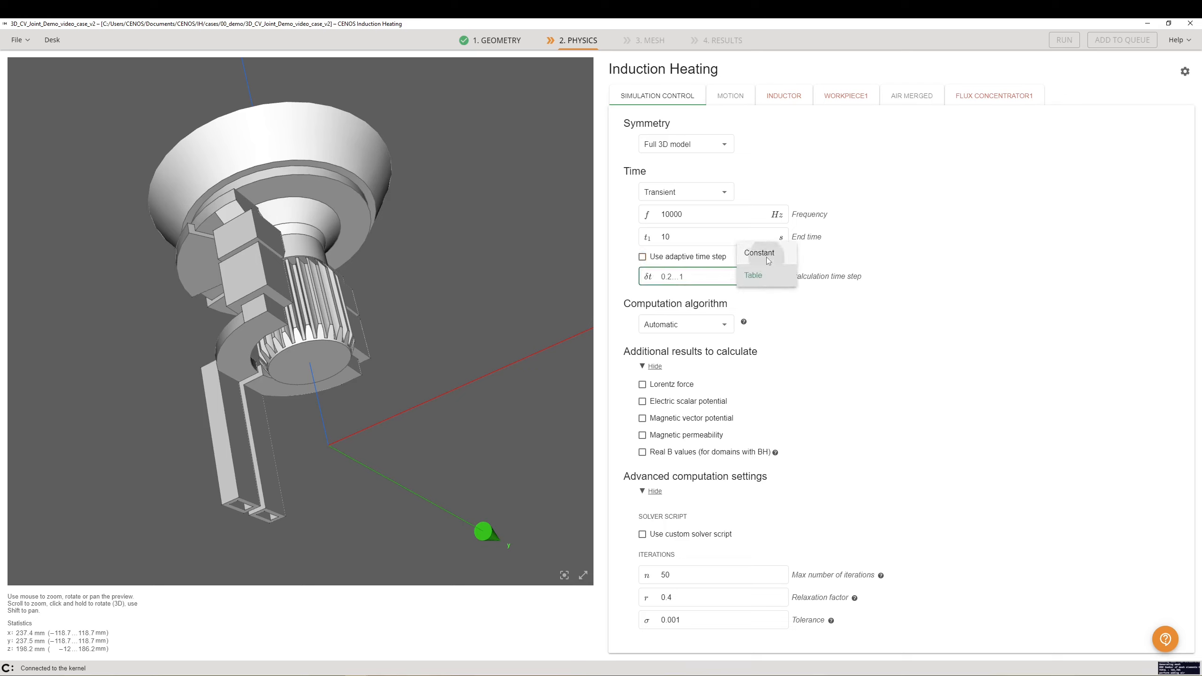
pyautogui.click(767, 256)
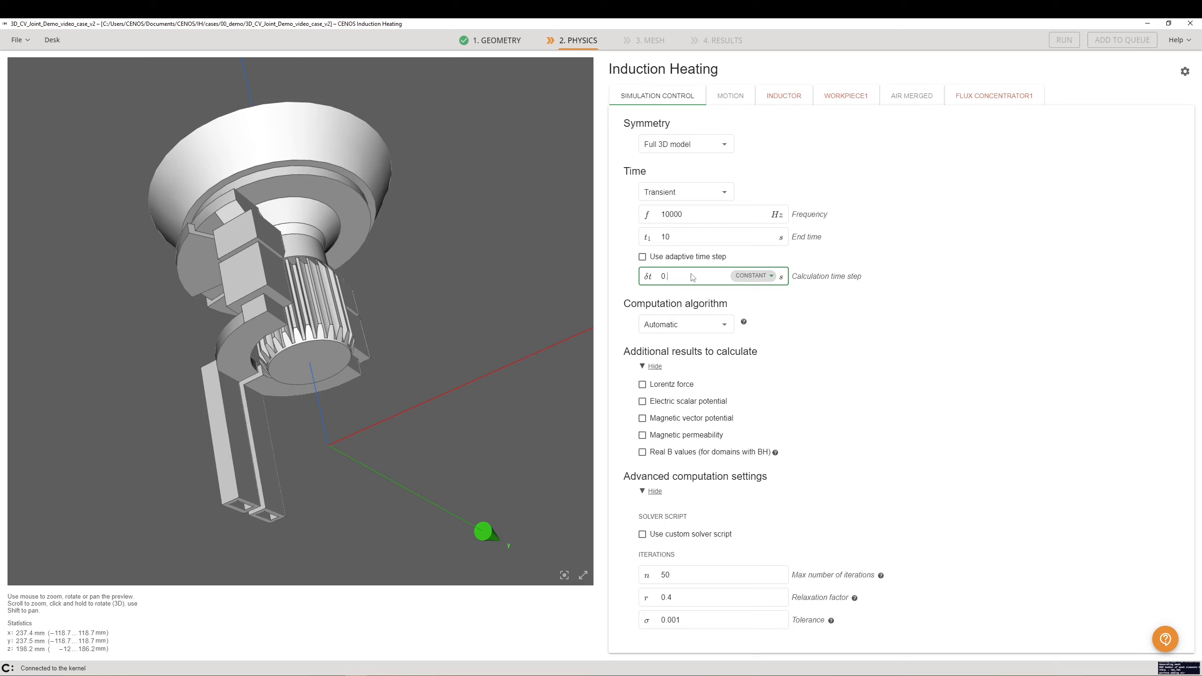
pyautogui.write('04')
pyautogui.click(862, 288)
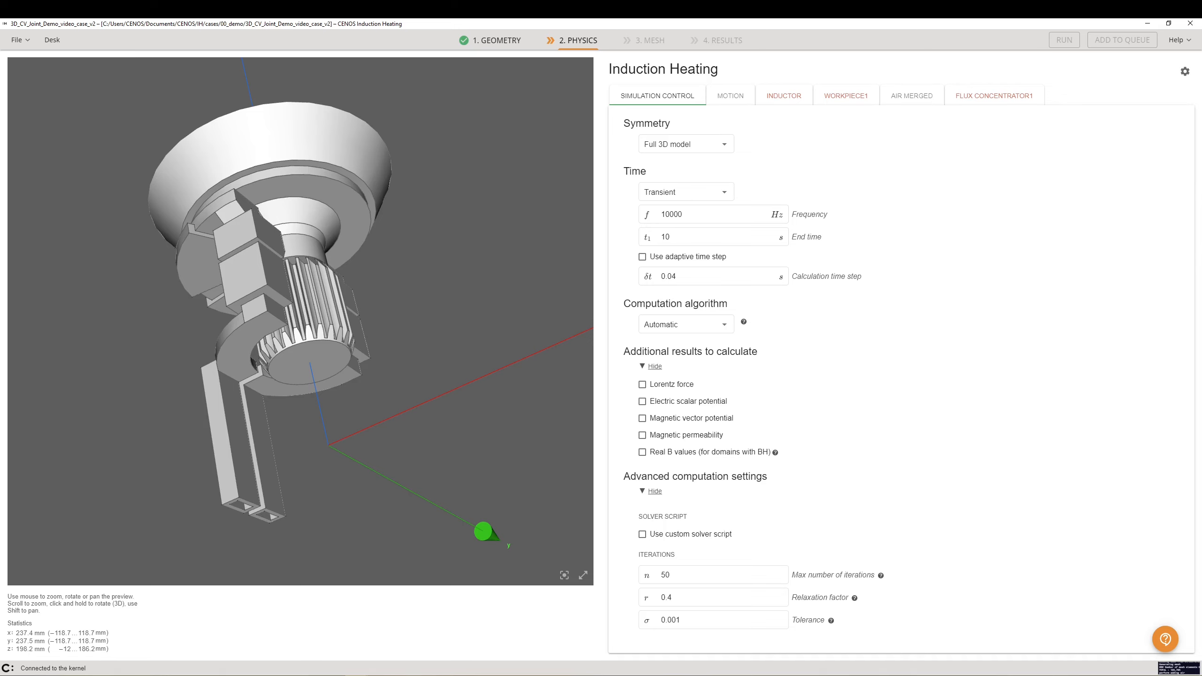
# Step: Create a complex motion that applies to the Inductor and Flux concentrator1 domains
pyautogui.click(730, 96)
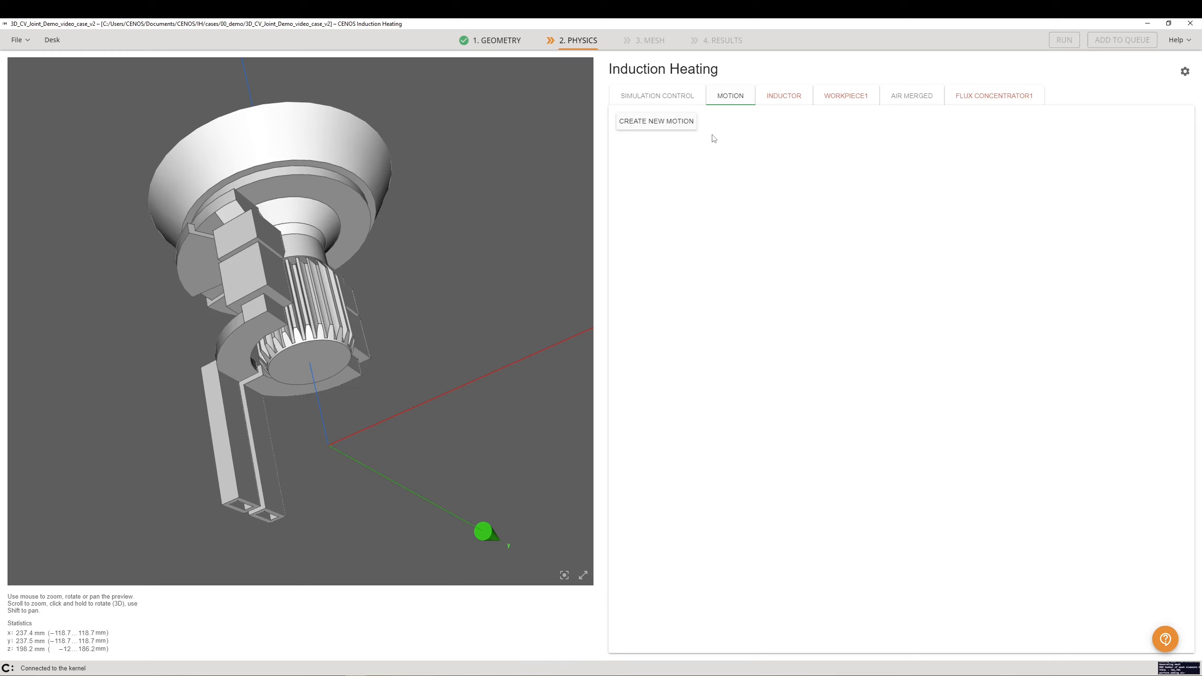
pyautogui.click(675, 124)
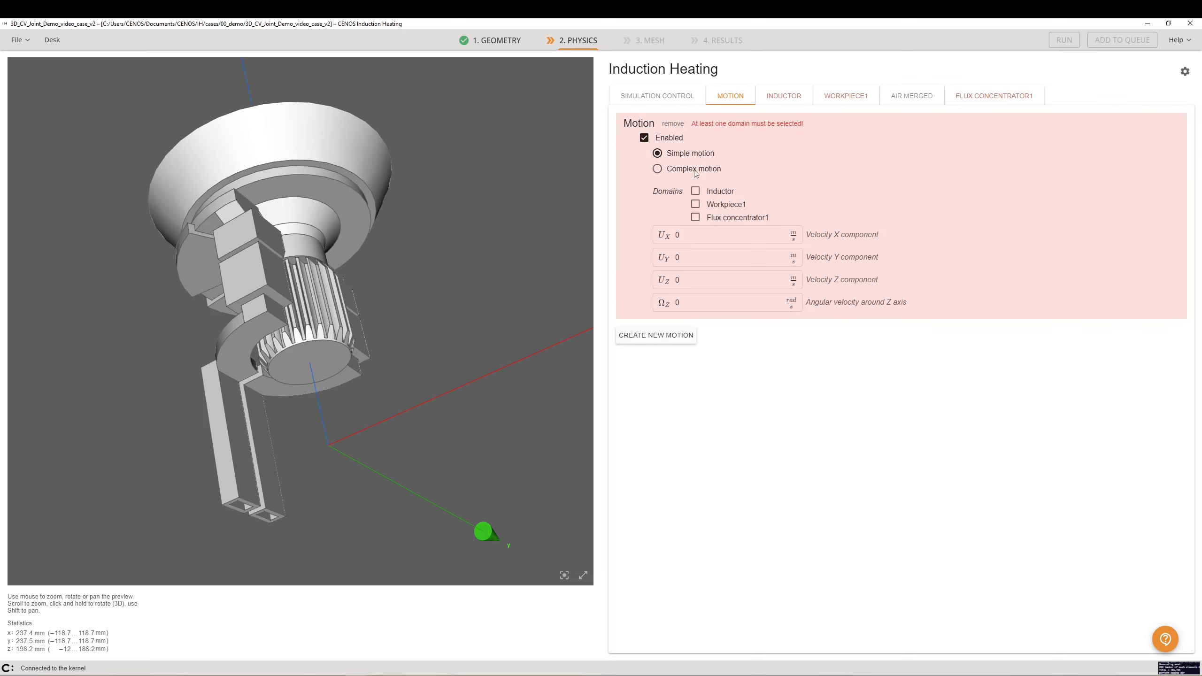
pyautogui.click(695, 170)
pyautogui.click(698, 155)
pyautogui.click(697, 172)
pyautogui.click(696, 191)
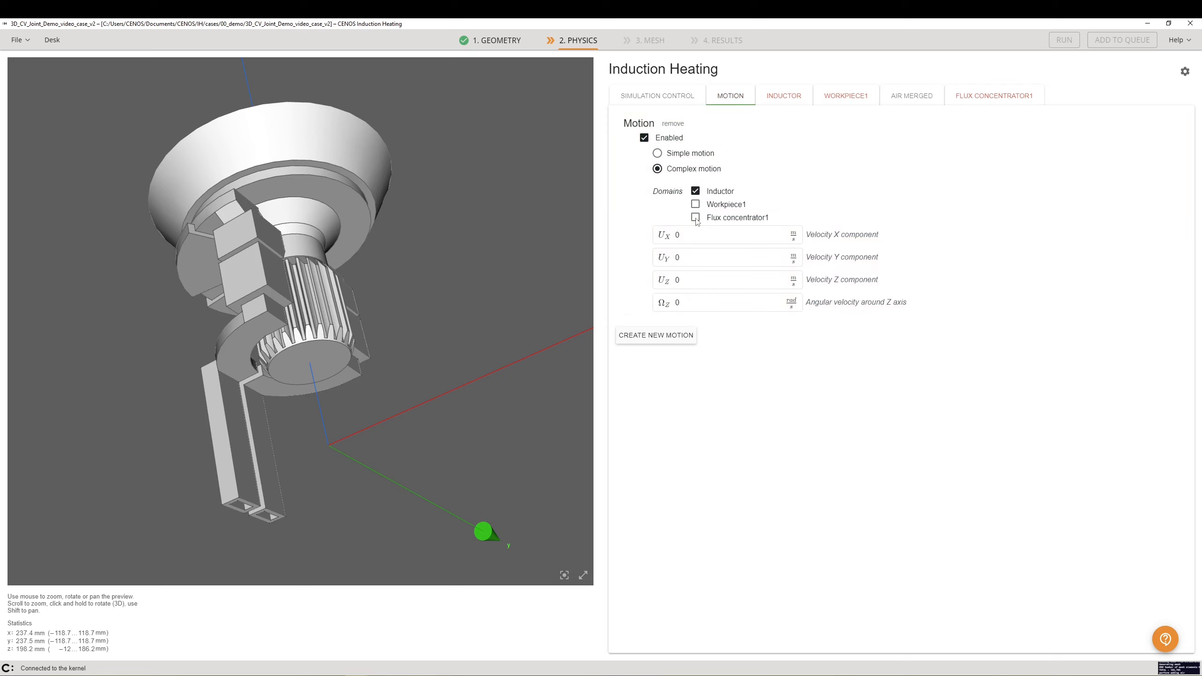
pyautogui.click(697, 218)
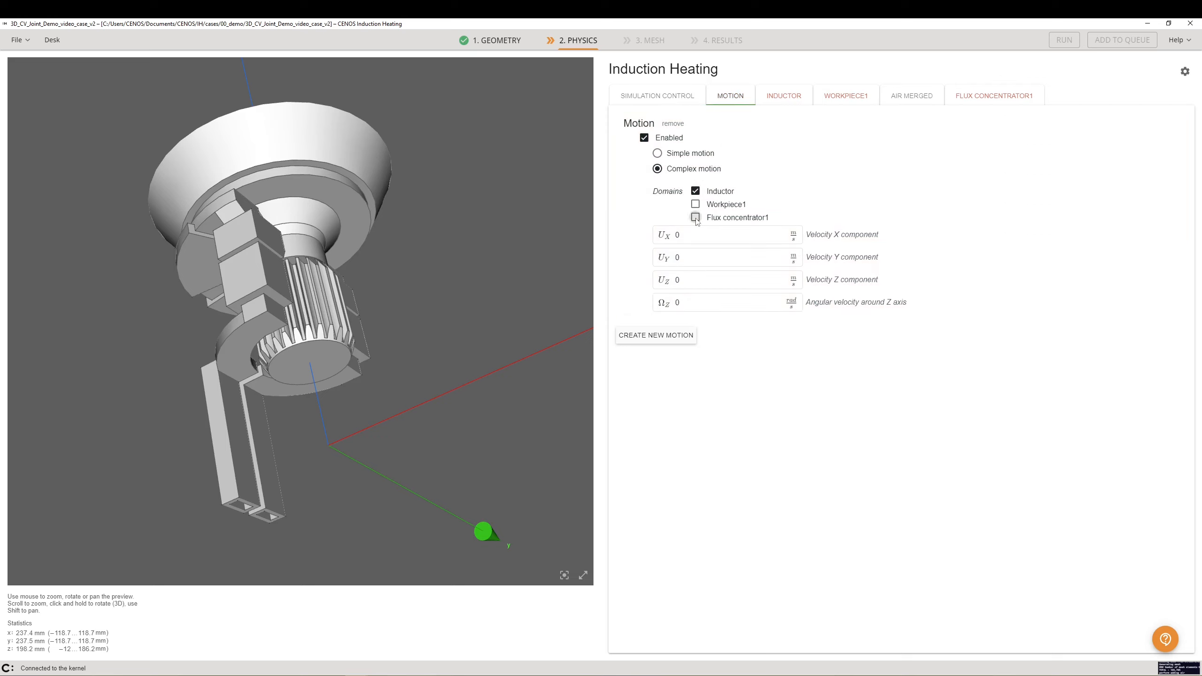
# Step: Set the motion's angular velocity around the Z axis to 14.5 rad/s
pyautogui.click(696, 304)
pyautogui.click(696, 304)
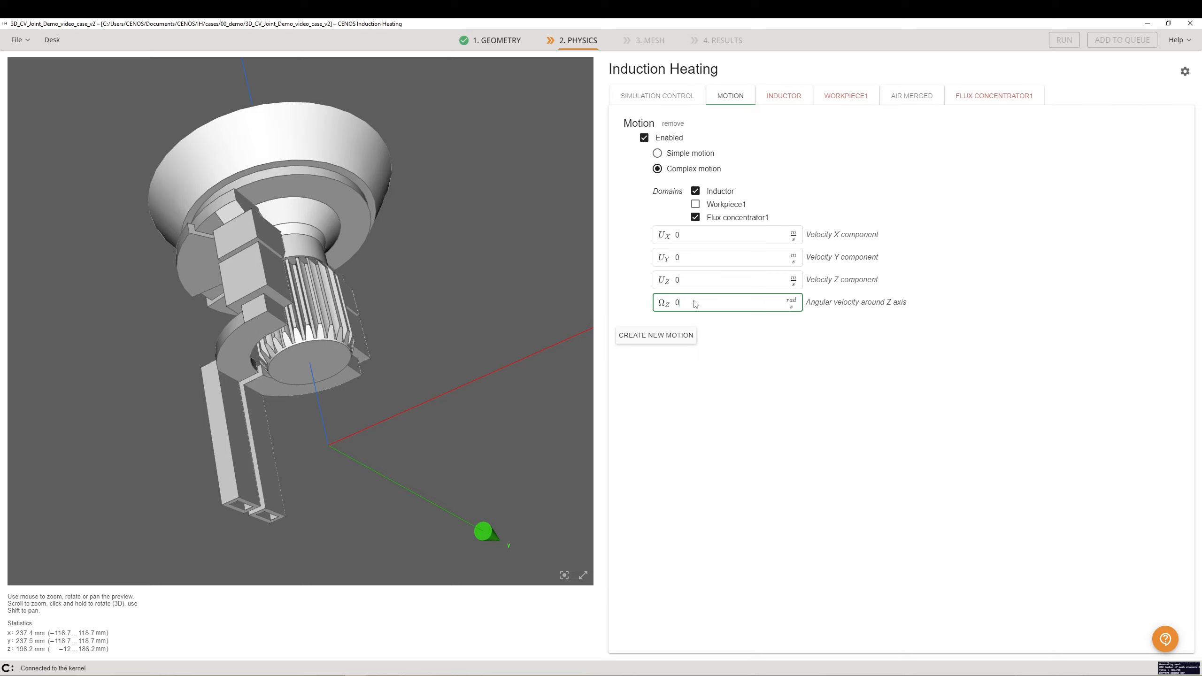
pyautogui.press('BackSpace')
pyautogui.write('14.5')
pyautogui.click(921, 326)
# Step: Try a second complex motion for Workpiece1 with a Z velocity of 1 m/s, and remove it
pyautogui.click(669, 340)
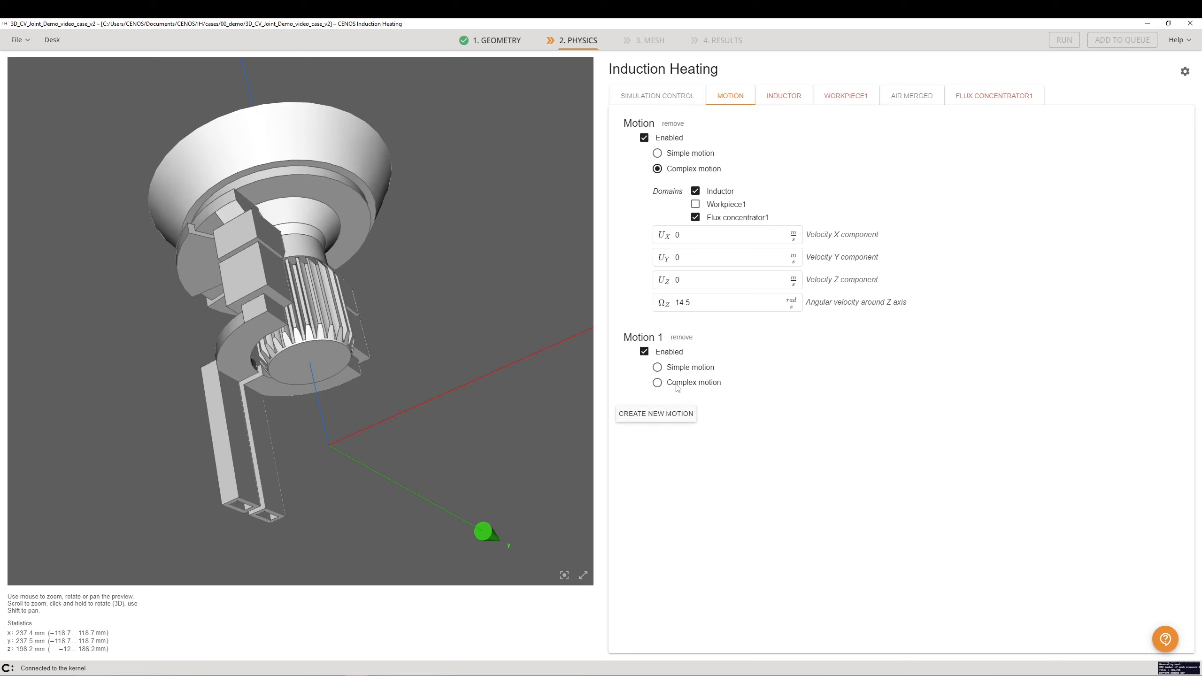
pyautogui.click(678, 384)
pyautogui.click(695, 417)
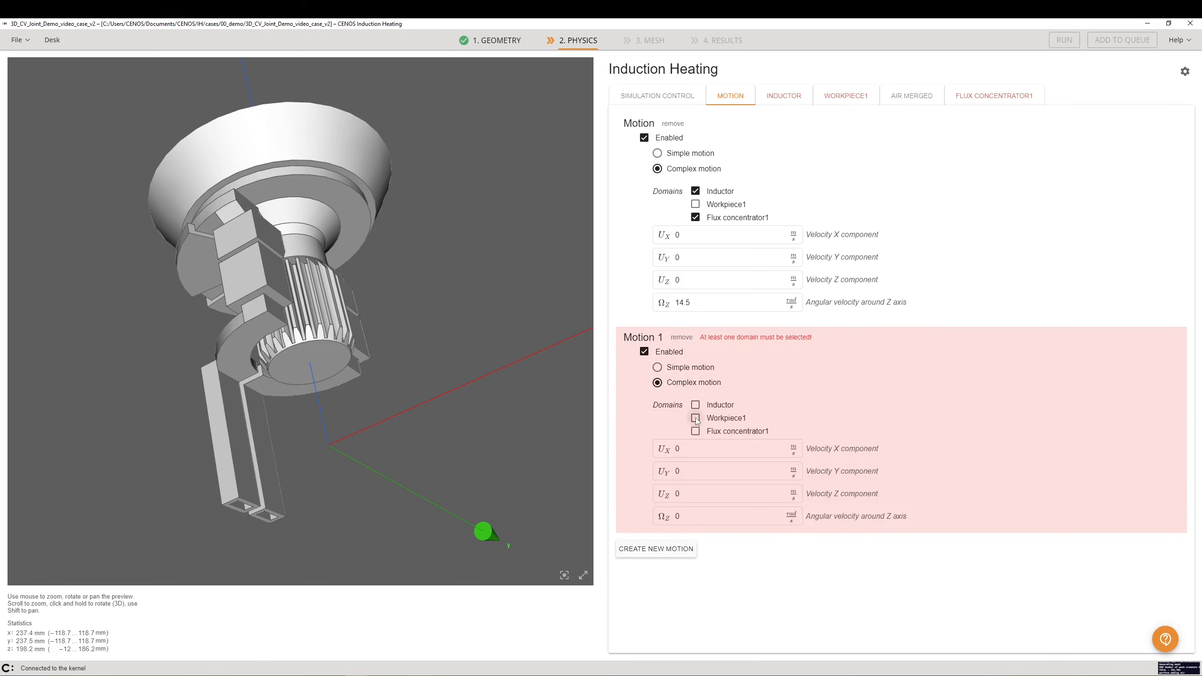
pyautogui.click(700, 499)
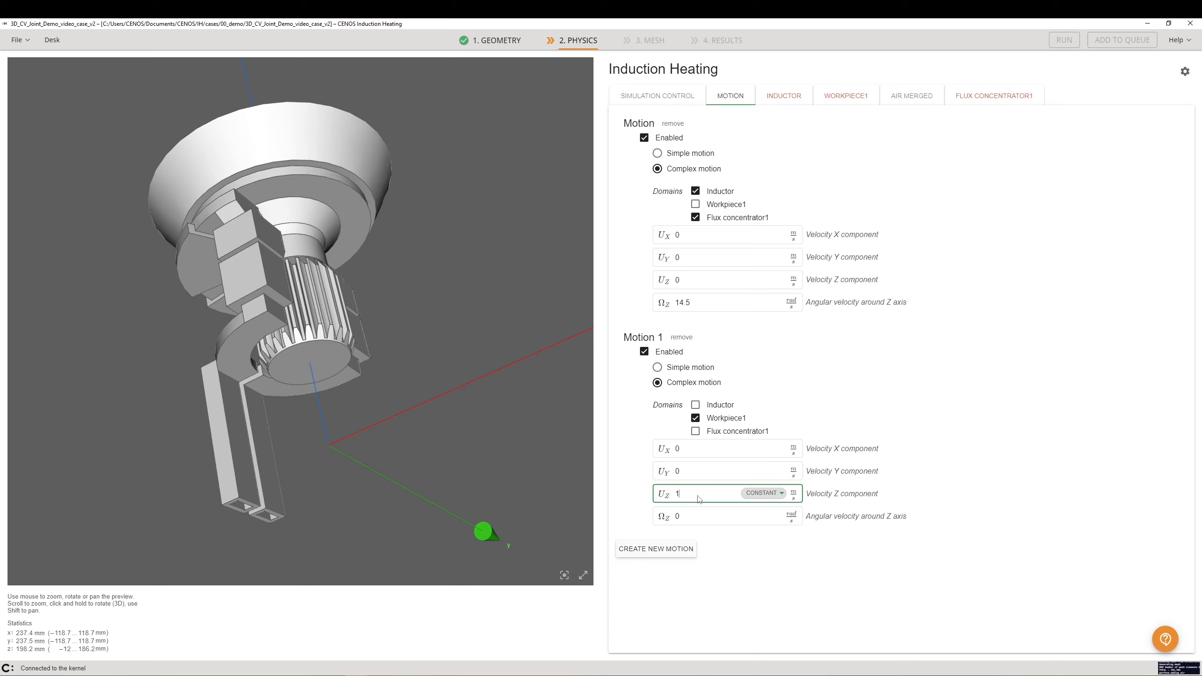
pyautogui.click(963, 500)
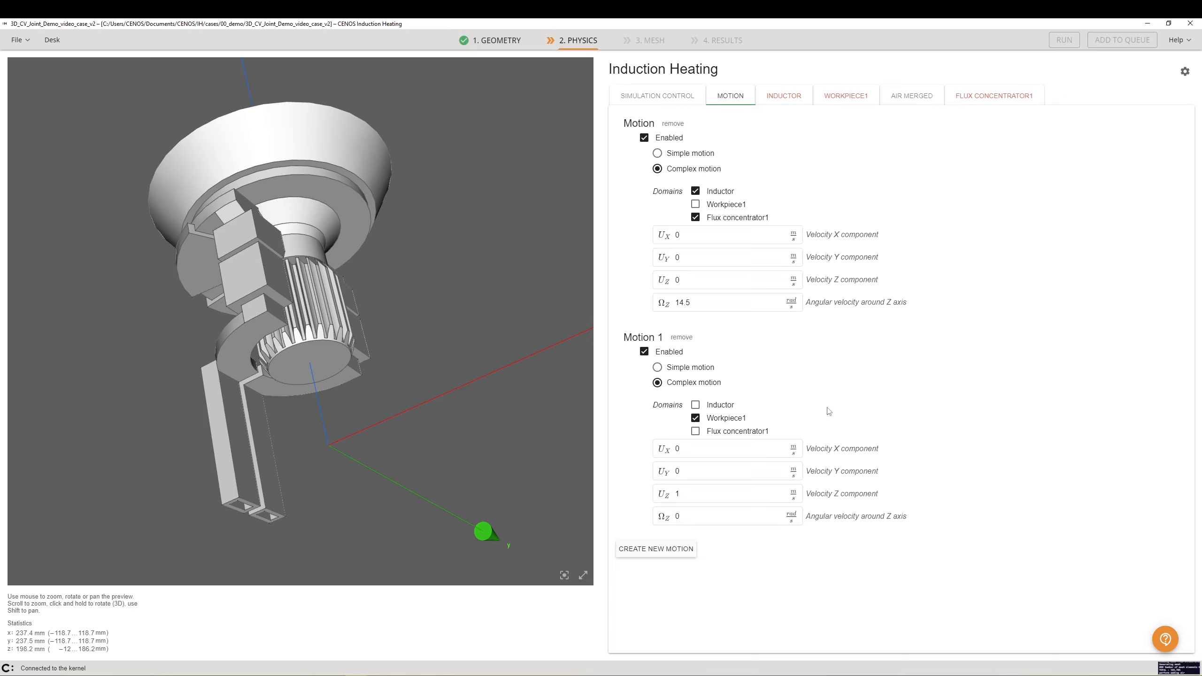
pyautogui.click(682, 338)
# Step: Try a Z velocity of -1 m/s for the inductor and flux concentrator motion, and reset it to 0
pyautogui.click(695, 285)
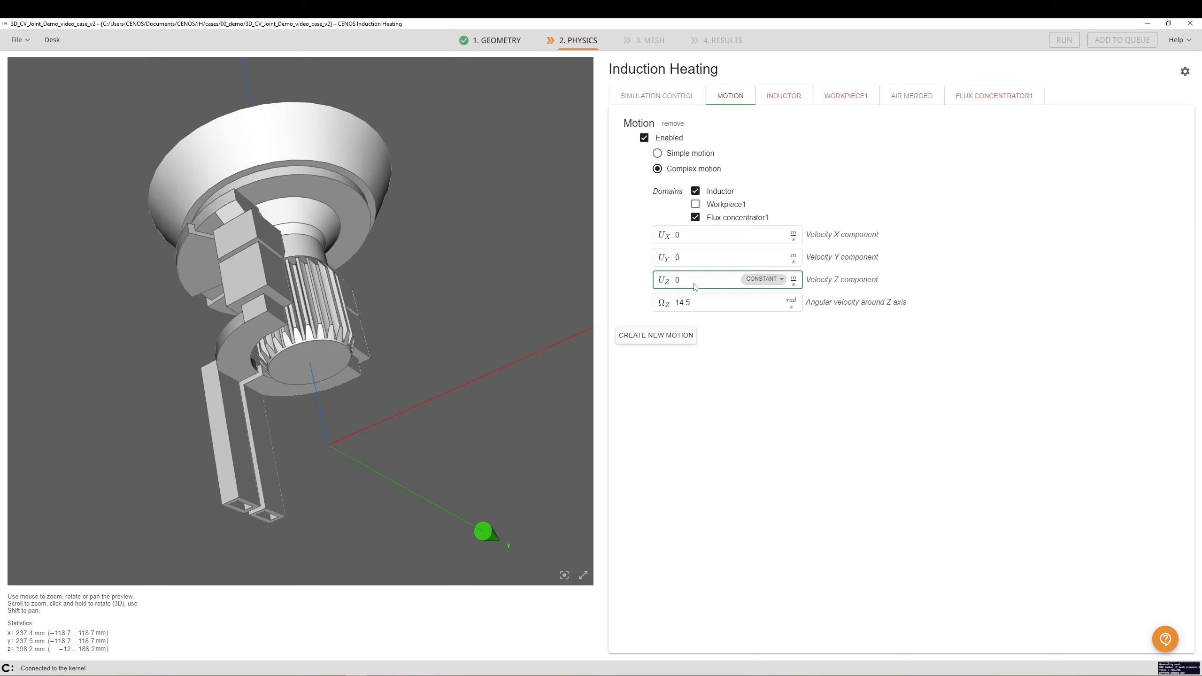
pyautogui.write('-1')
pyautogui.click(757, 353)
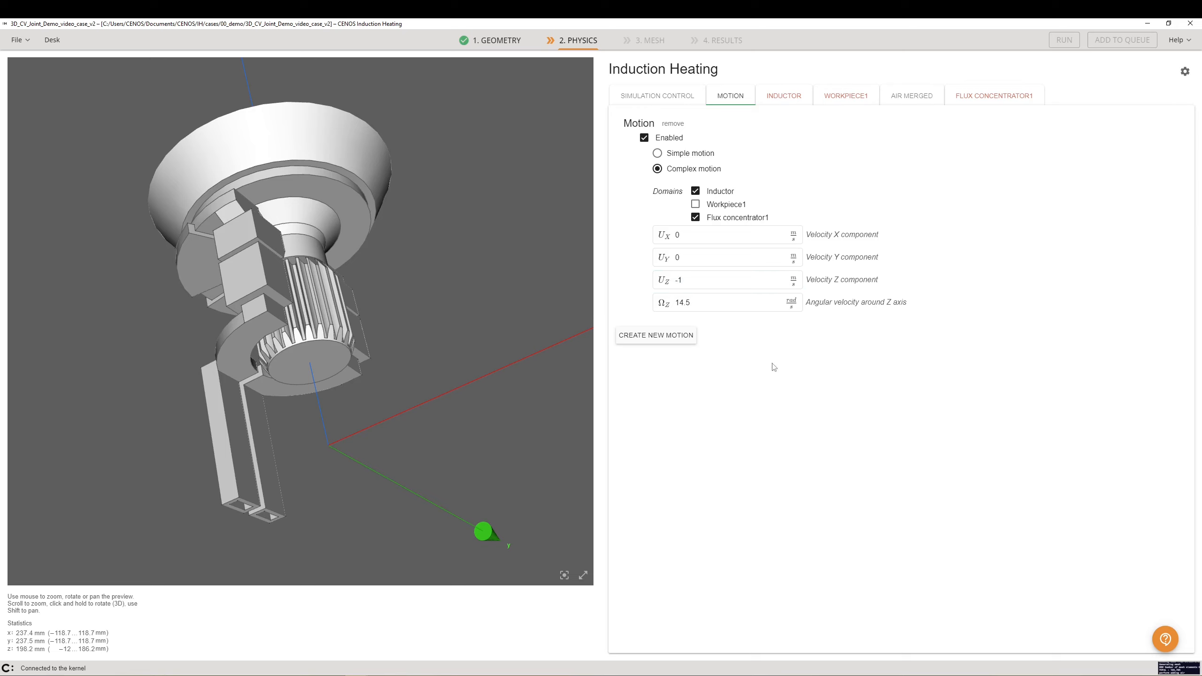
pyautogui.click(662, 282)
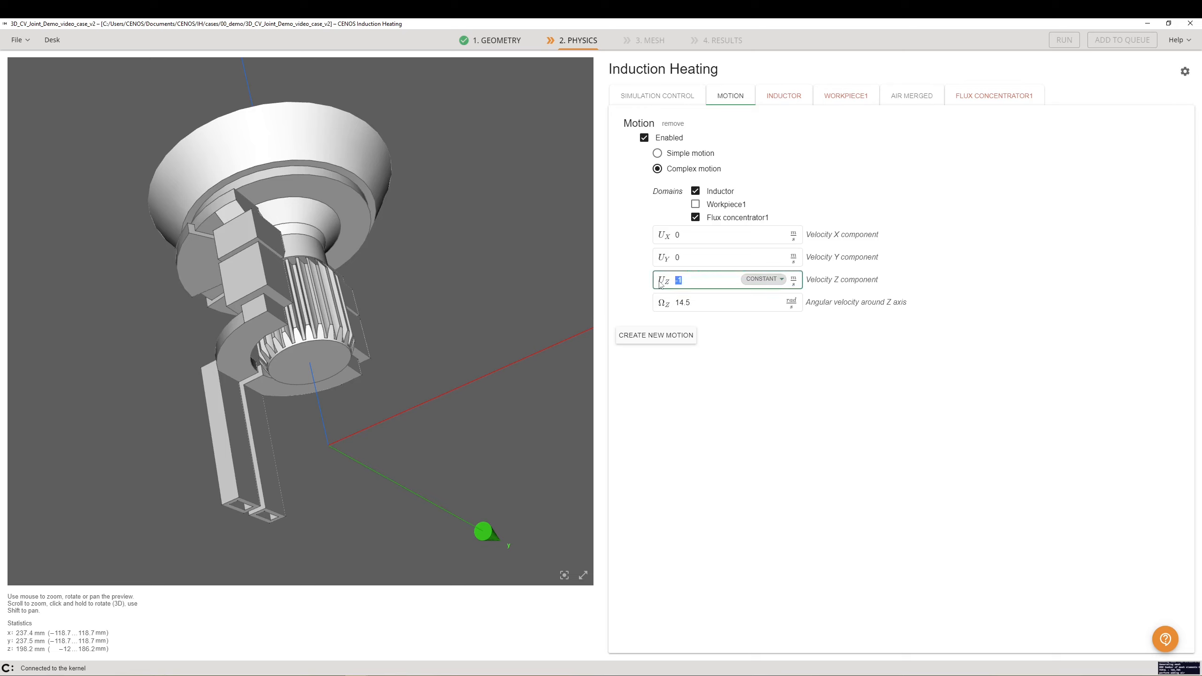
pyautogui.write('0')
# Step: Set the inductor's Terminal1 boundary condition to Power and define the power as a table
pyautogui.moveTo(788, 101)
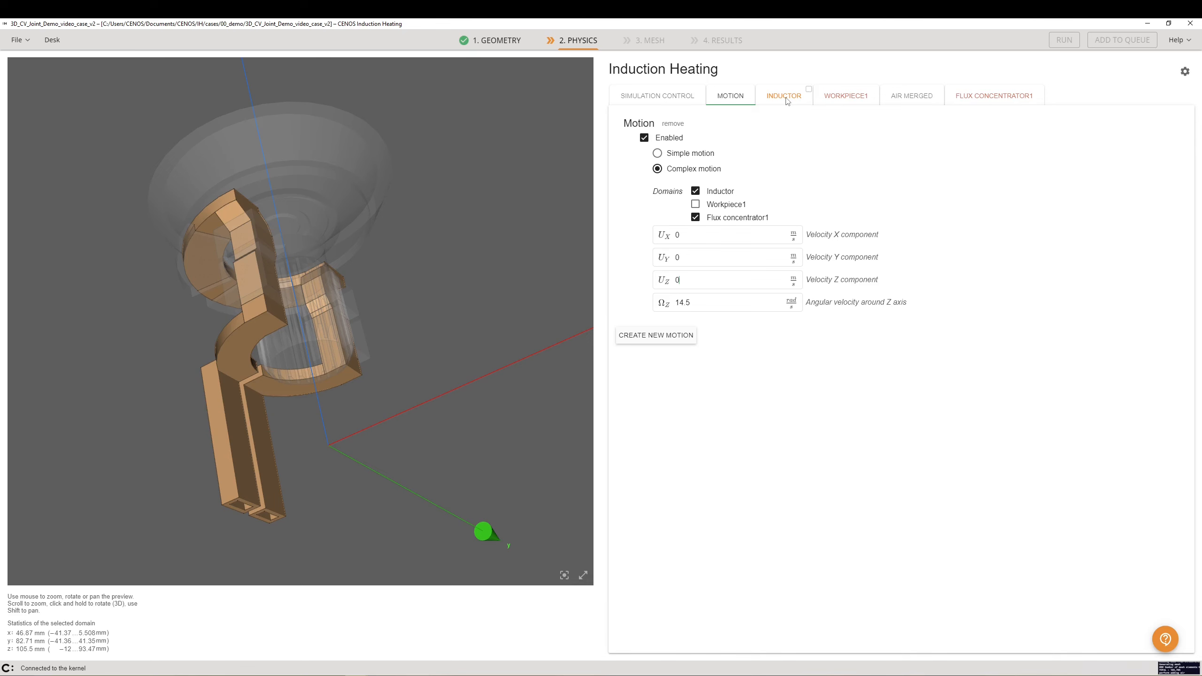
pyautogui.click(787, 101)
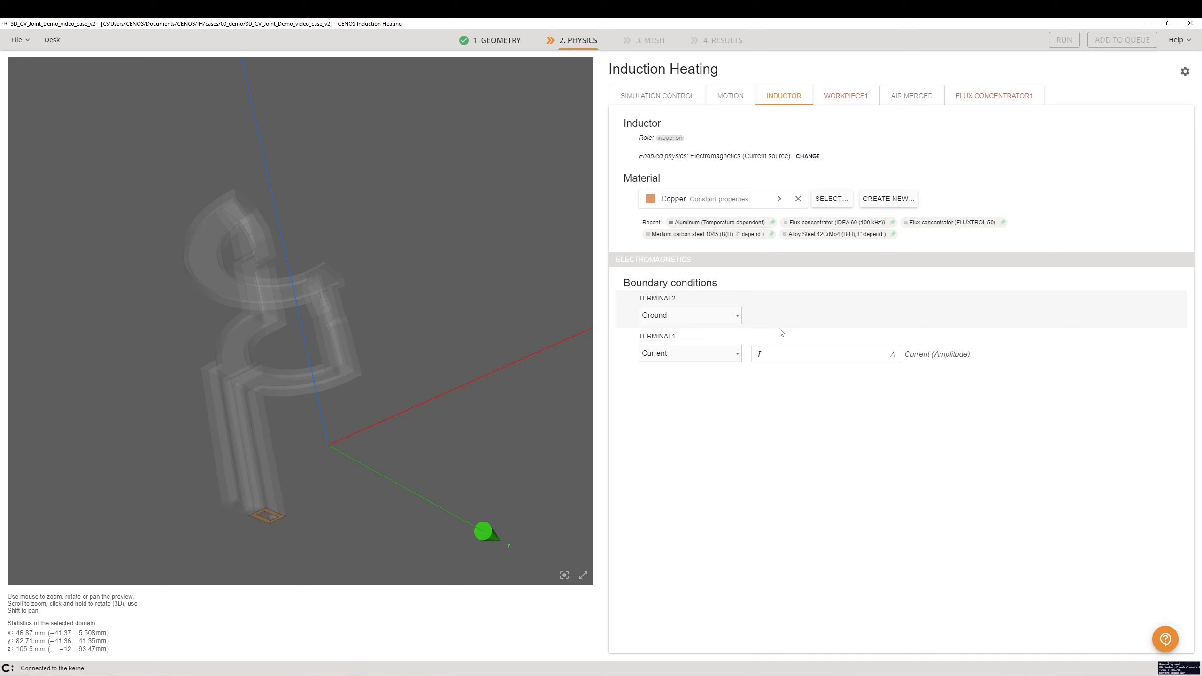
pyautogui.click(691, 353)
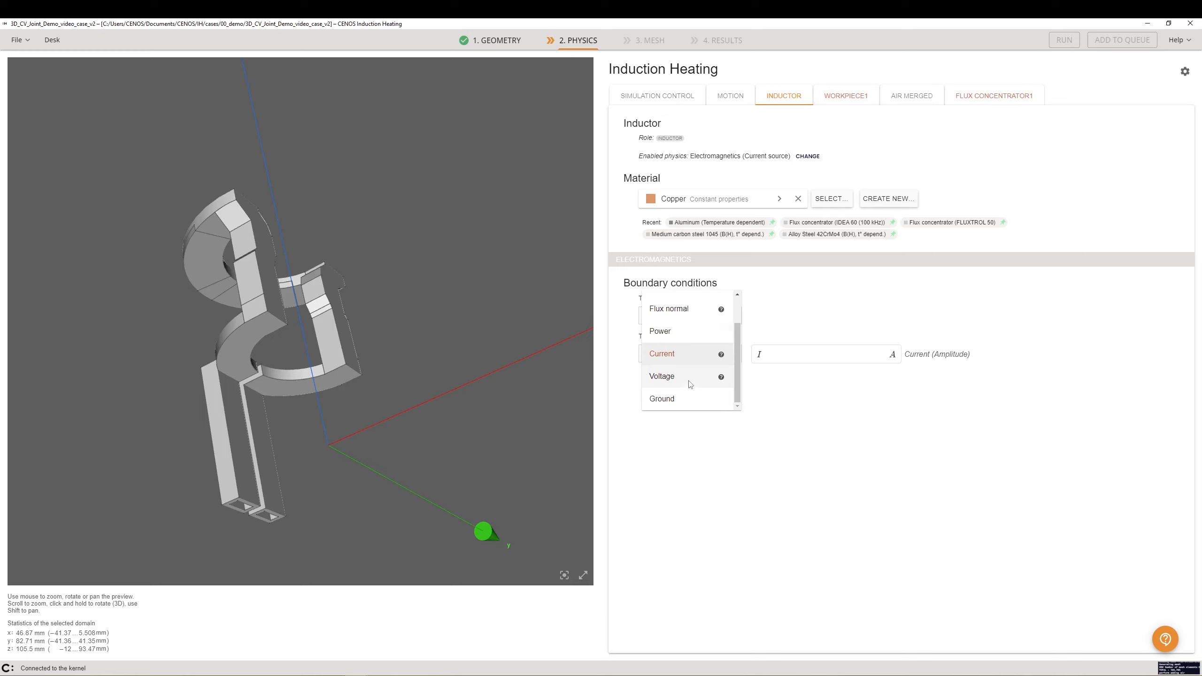
pyautogui.click(689, 335)
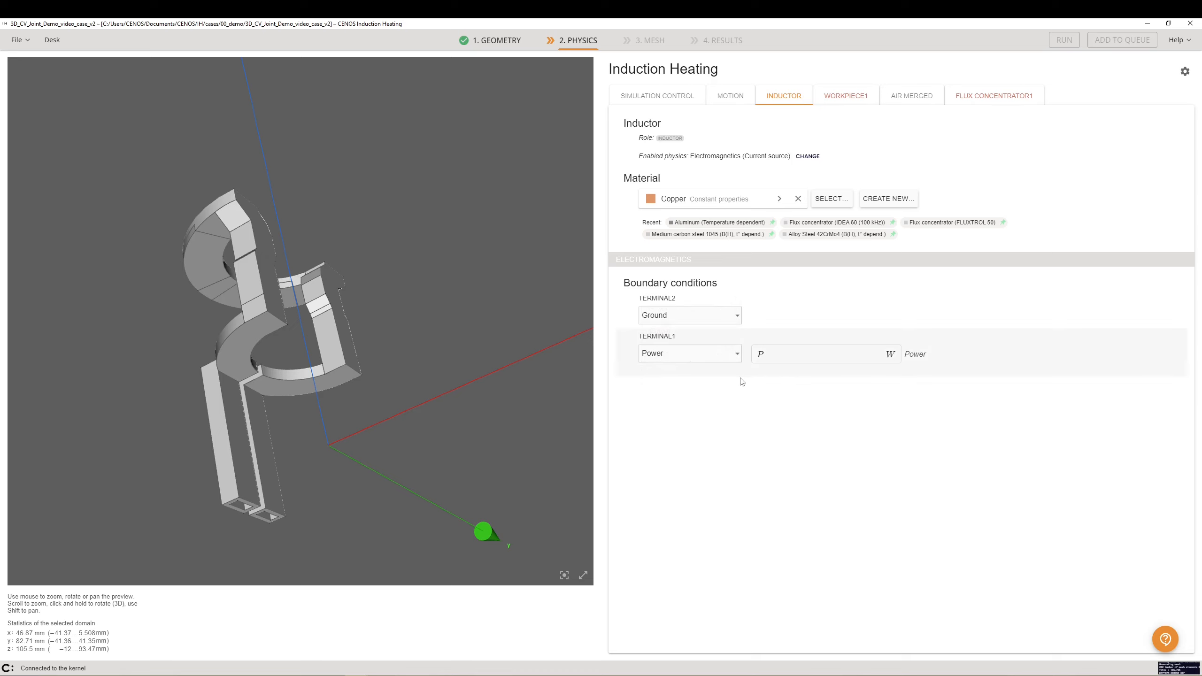
pyautogui.click(809, 359)
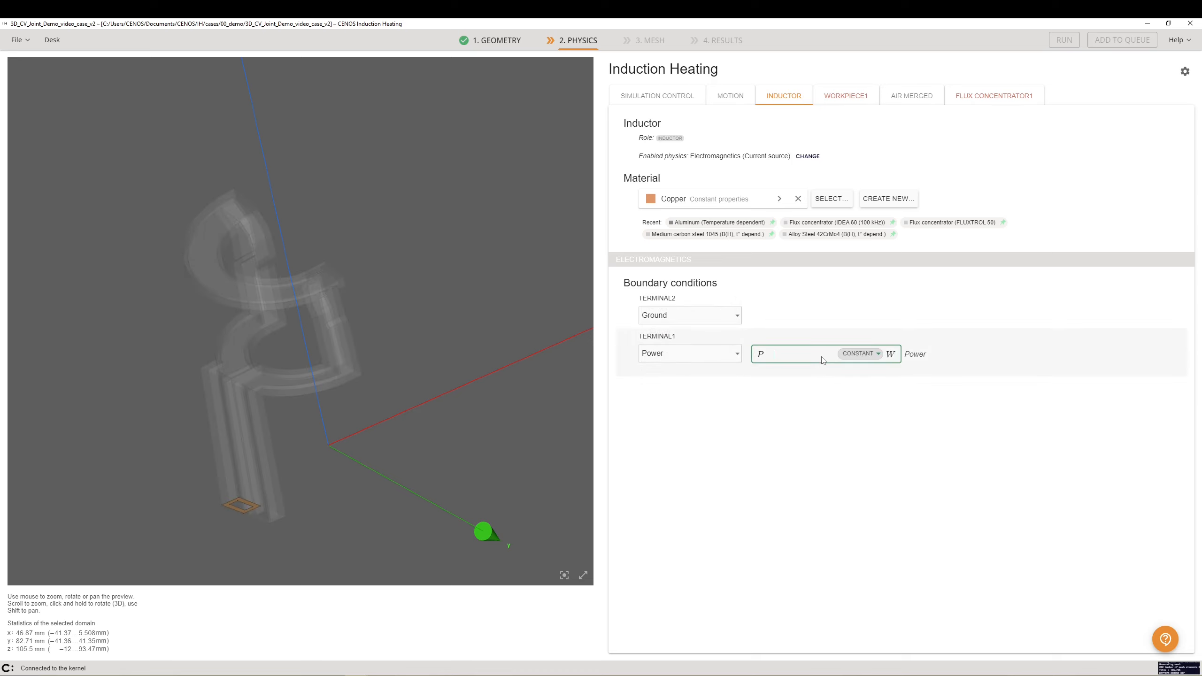
pyautogui.click(859, 355)
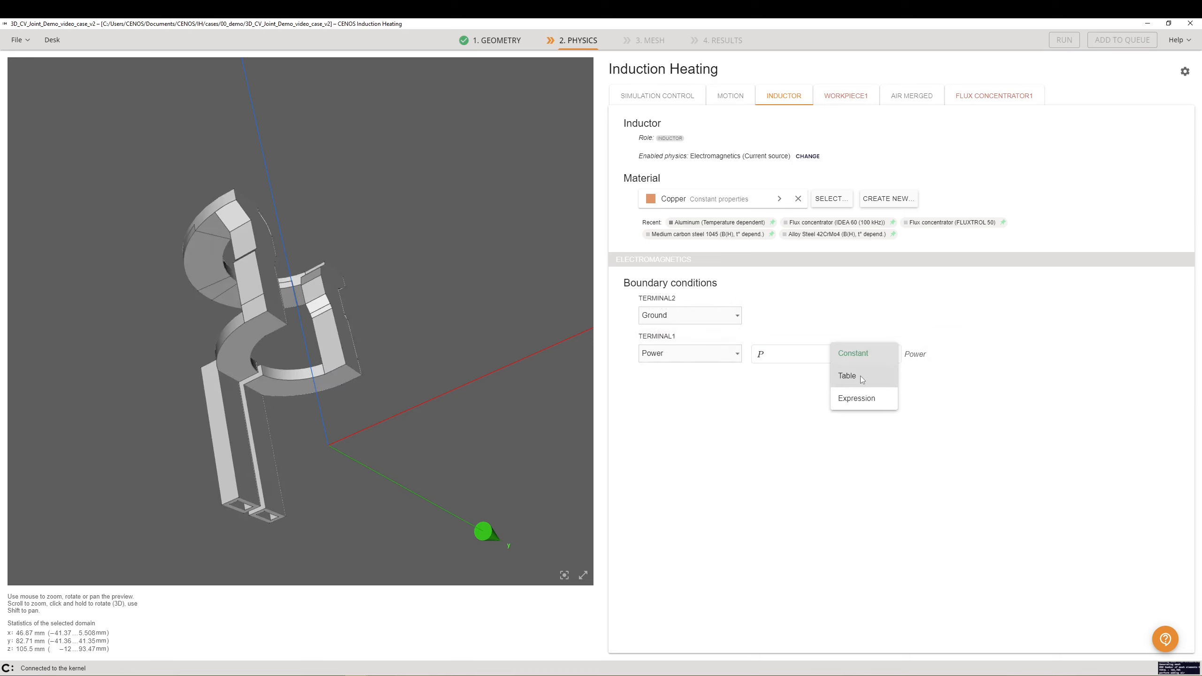
pyautogui.click(848, 376)
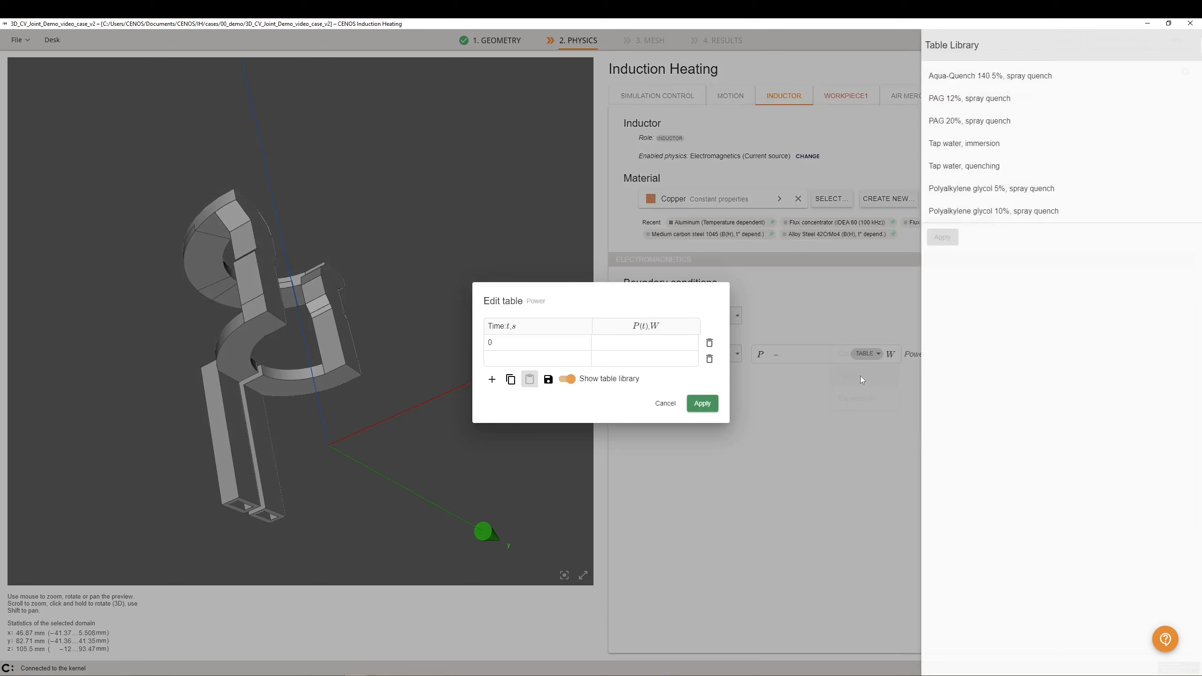
# Step: Enter a power of 110000 W at times 0 and 2.99 s in the power table
pyautogui.click(617, 349)
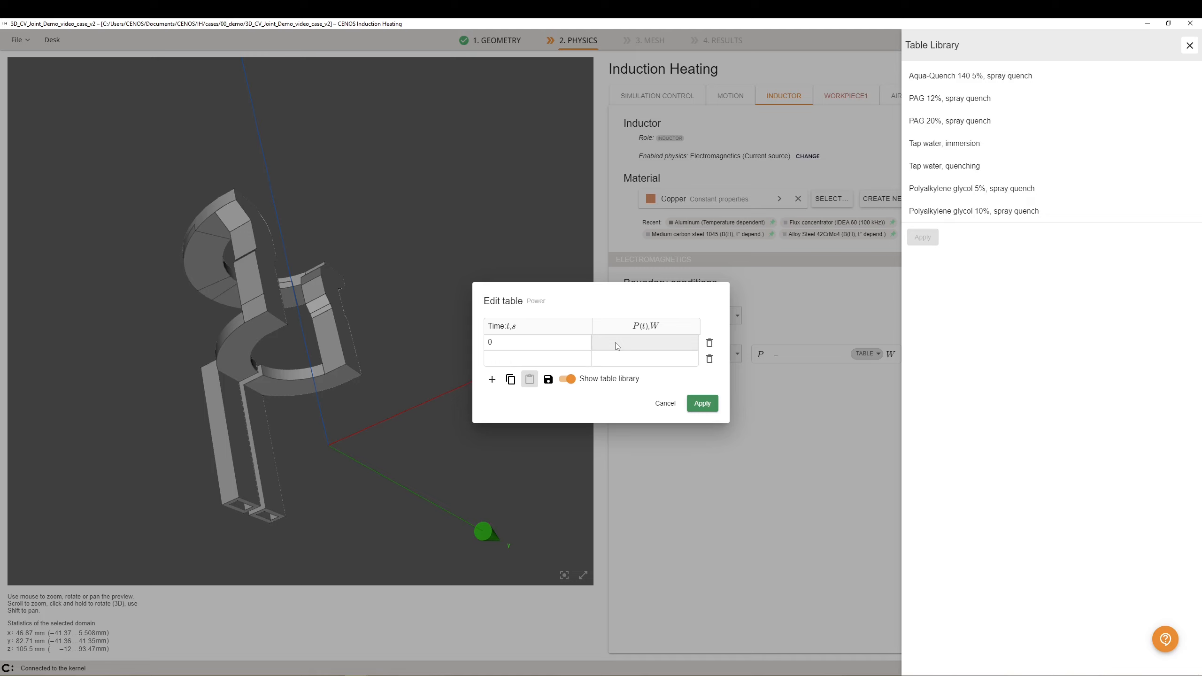
pyautogui.write('110000')
pyautogui.click(551, 360)
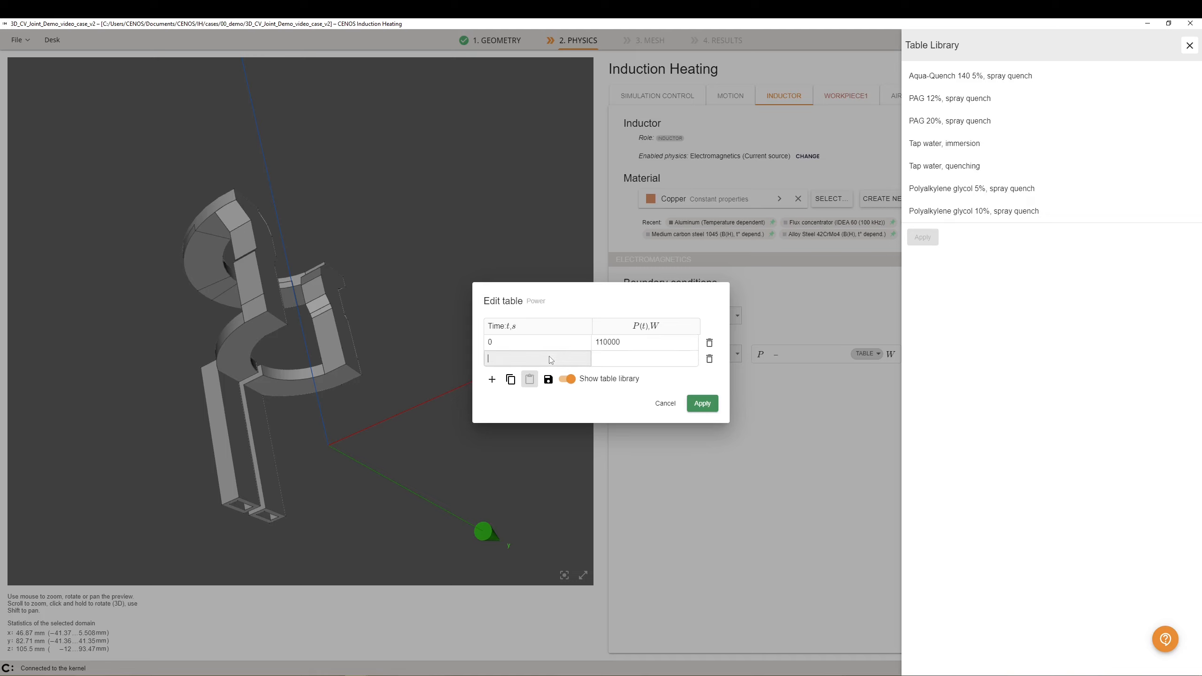
pyautogui.write('2.99')
pyautogui.click(623, 362)
pyautogui.write('110')
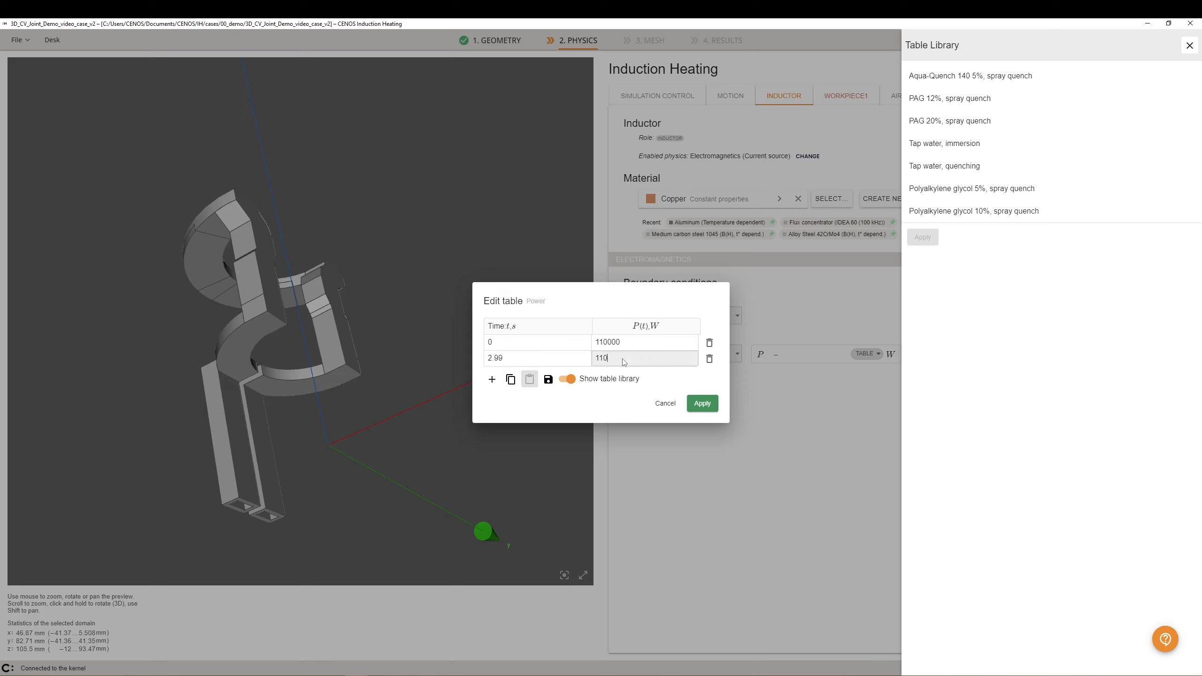
pyautogui.write('000')
# Step: Add power table rows at times 3 s and 10 s with 0.1 W each, and apply the table
pyautogui.click(491, 378)
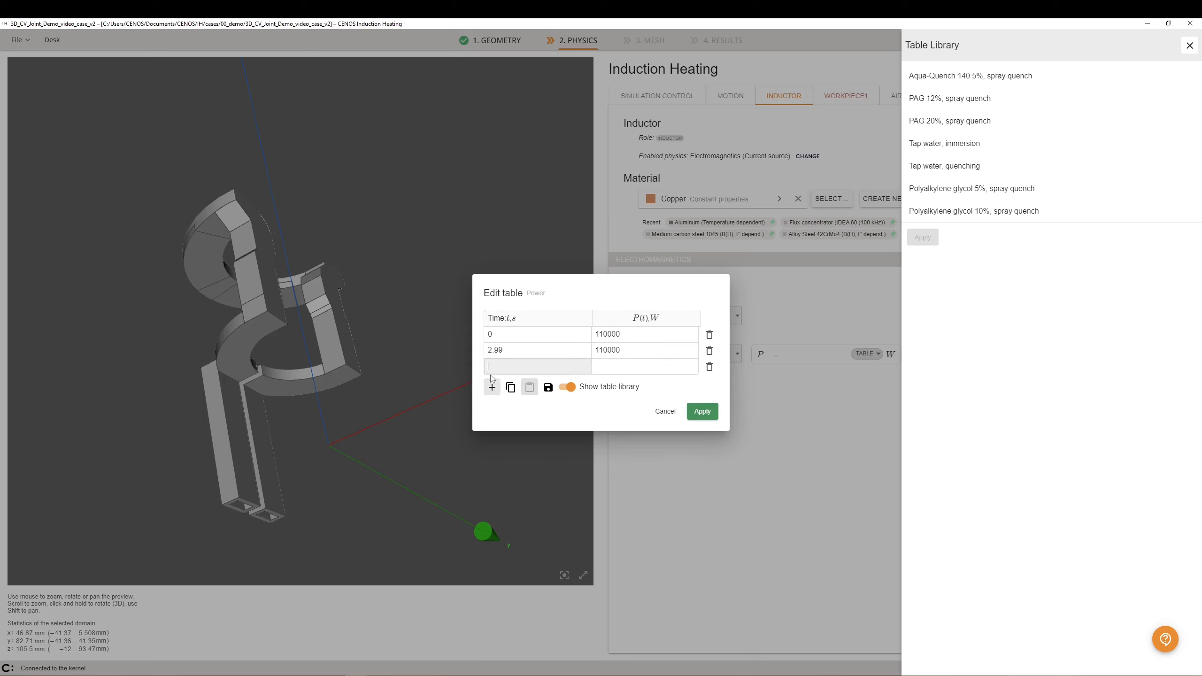
pyautogui.write('3')
pyautogui.click(608, 371)
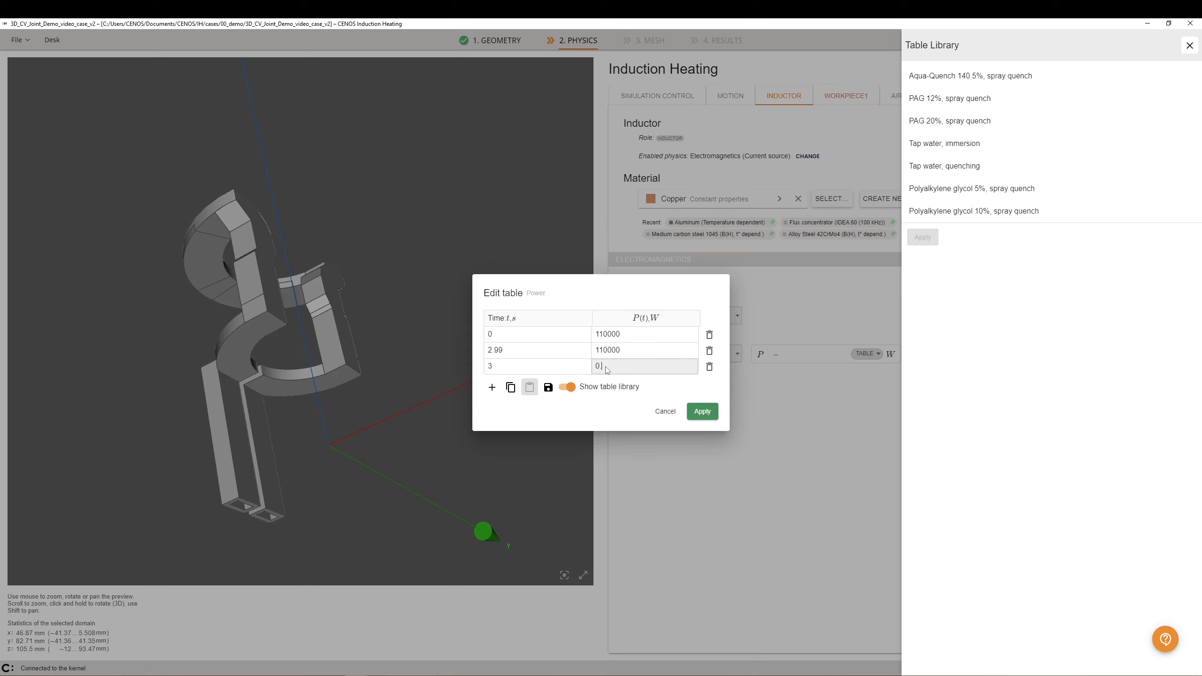
pyautogui.write('0.1')
pyautogui.click(493, 388)
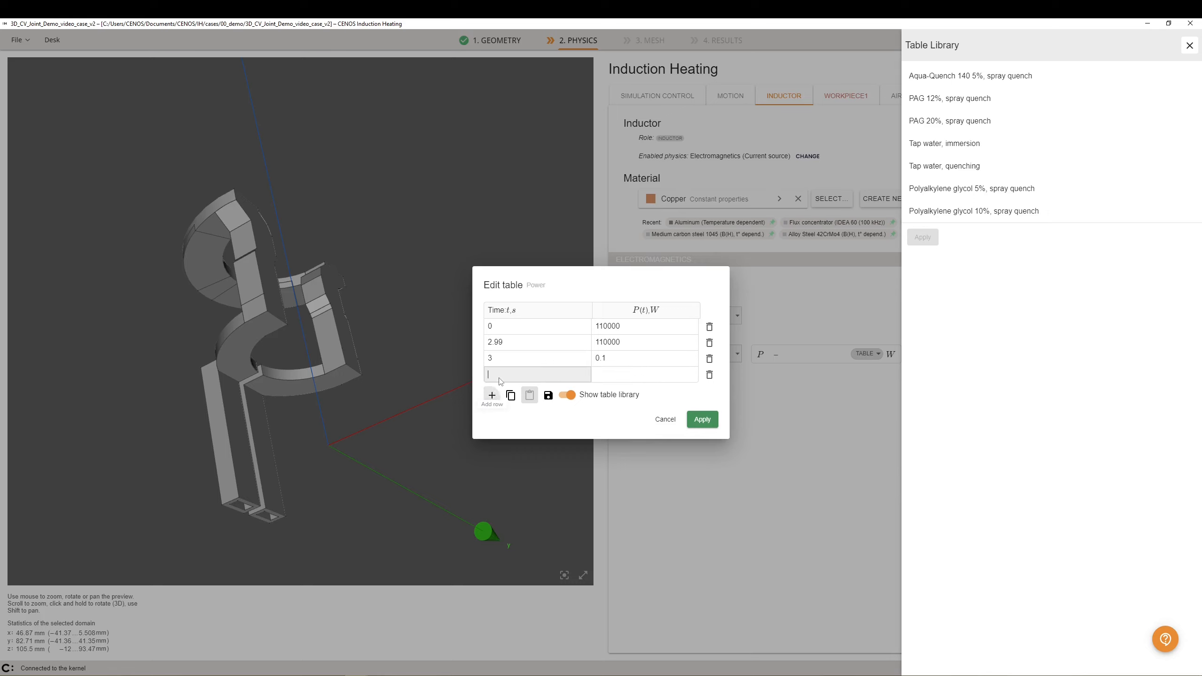
pyautogui.write('10')
pyautogui.click(615, 377)
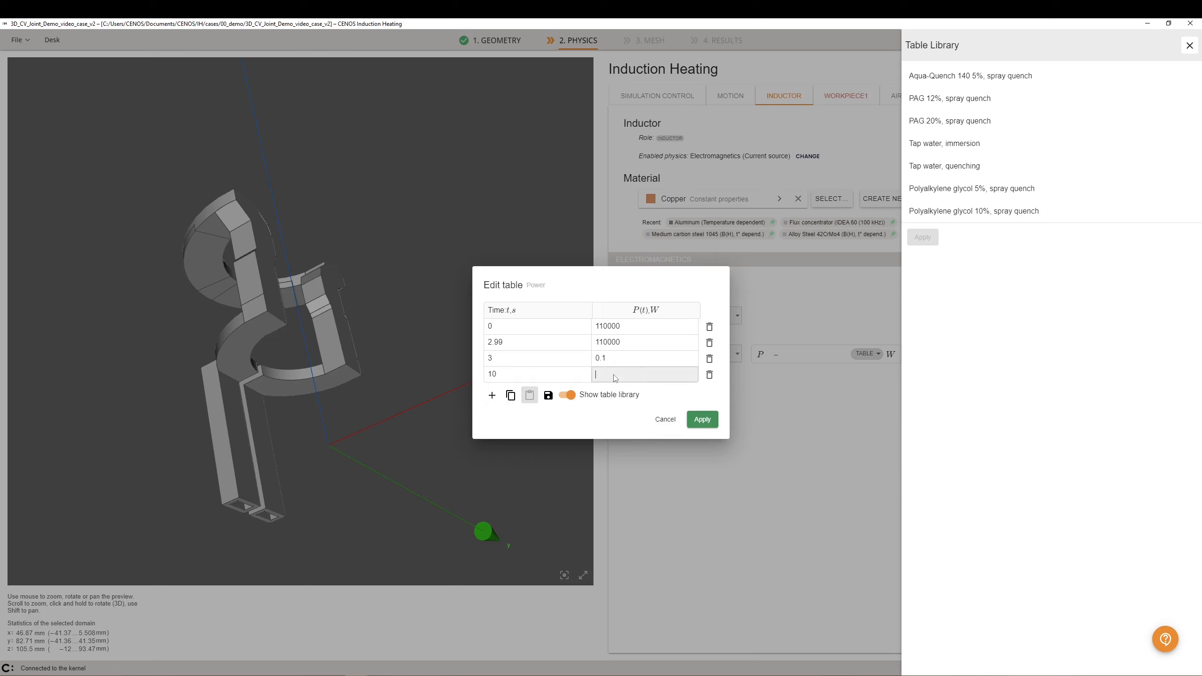
pyautogui.write('0.1')
pyautogui.click(703, 420)
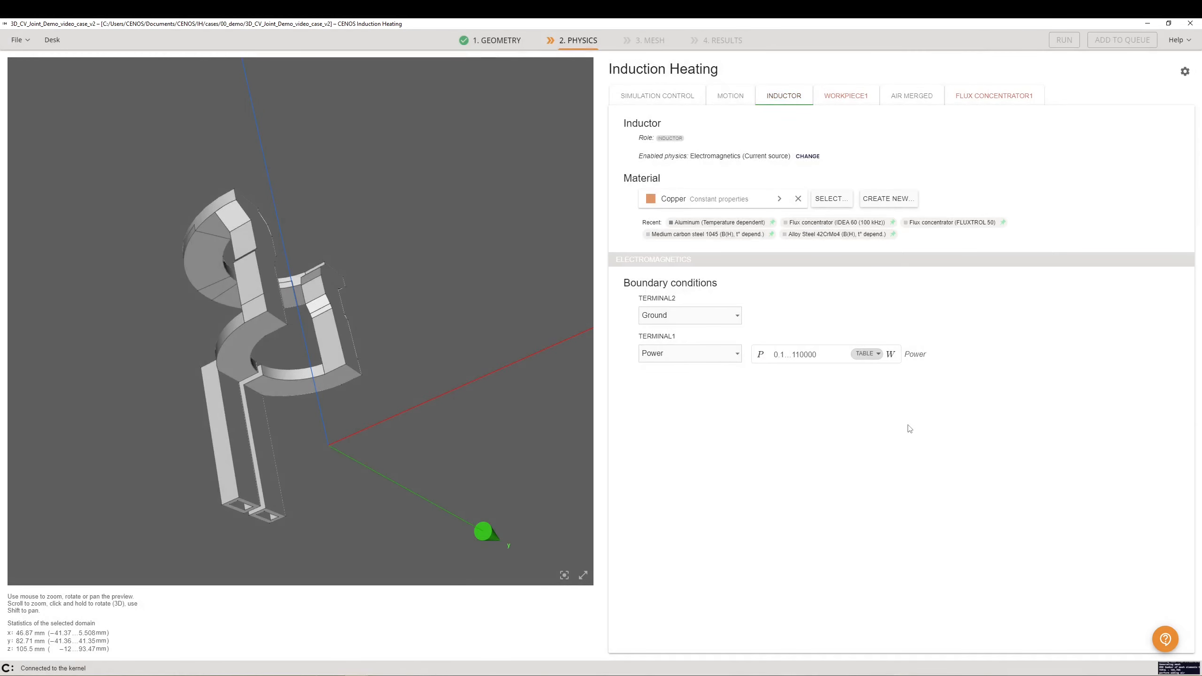
# Step: Assign Medium carbon steel 1045 to Workpiece1 and enable its hardness and metallurgical phase calculations
pyautogui.click(843, 99)
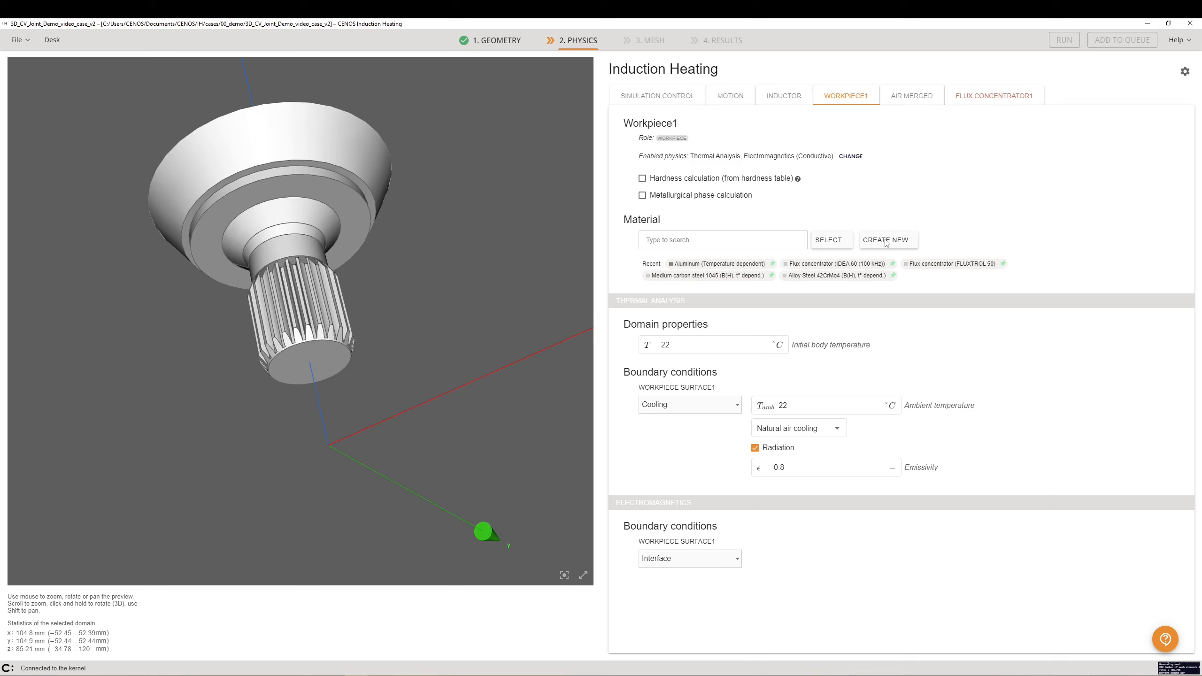
pyautogui.click(734, 278)
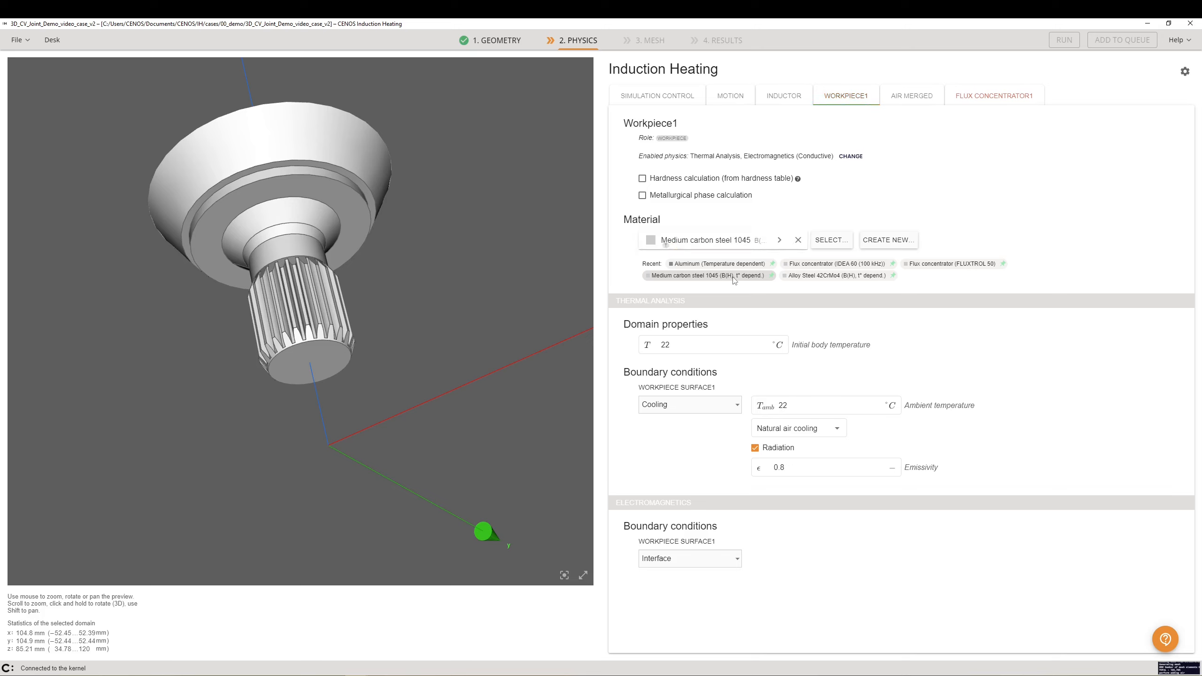
pyautogui.click(643, 179)
pyautogui.click(643, 196)
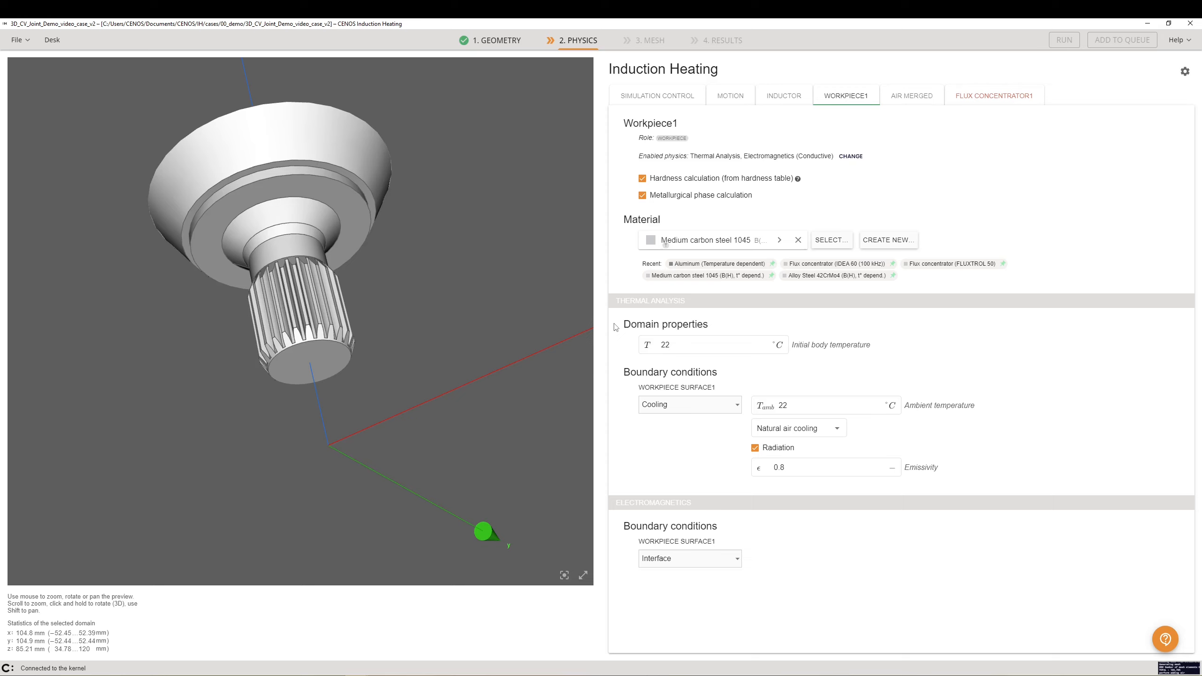
# Step: Switch the thermal cooling condition on Workpiece1's surface from natural air cooling to Cooling (quenching)
pyautogui.moveTo(616, 302); pyautogui.dragTo(691, 304)
pyautogui.click(691, 304)
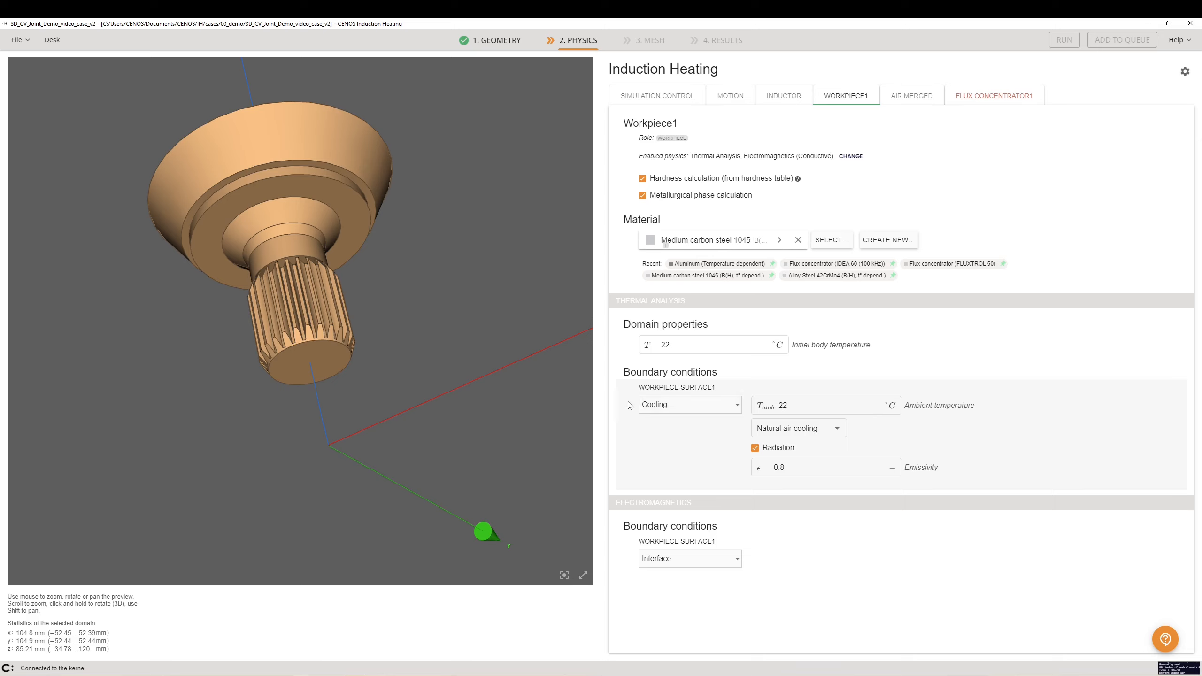
pyautogui.click(698, 408)
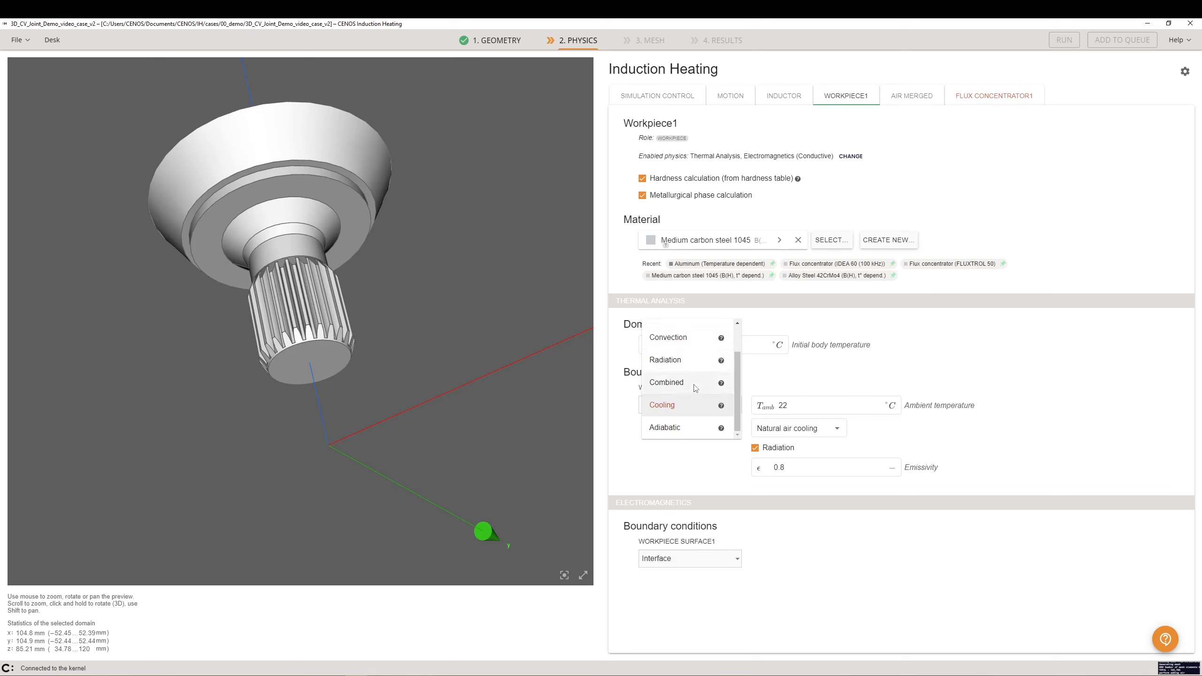
pyautogui.click(777, 382)
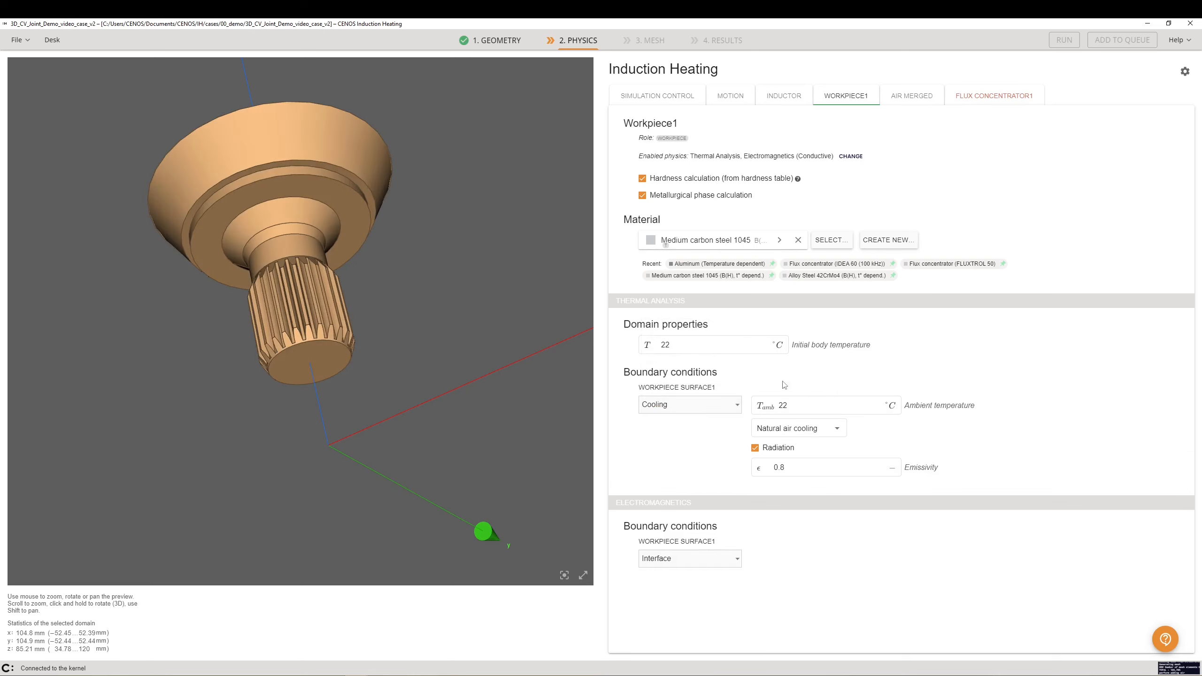
pyautogui.click(824, 432)
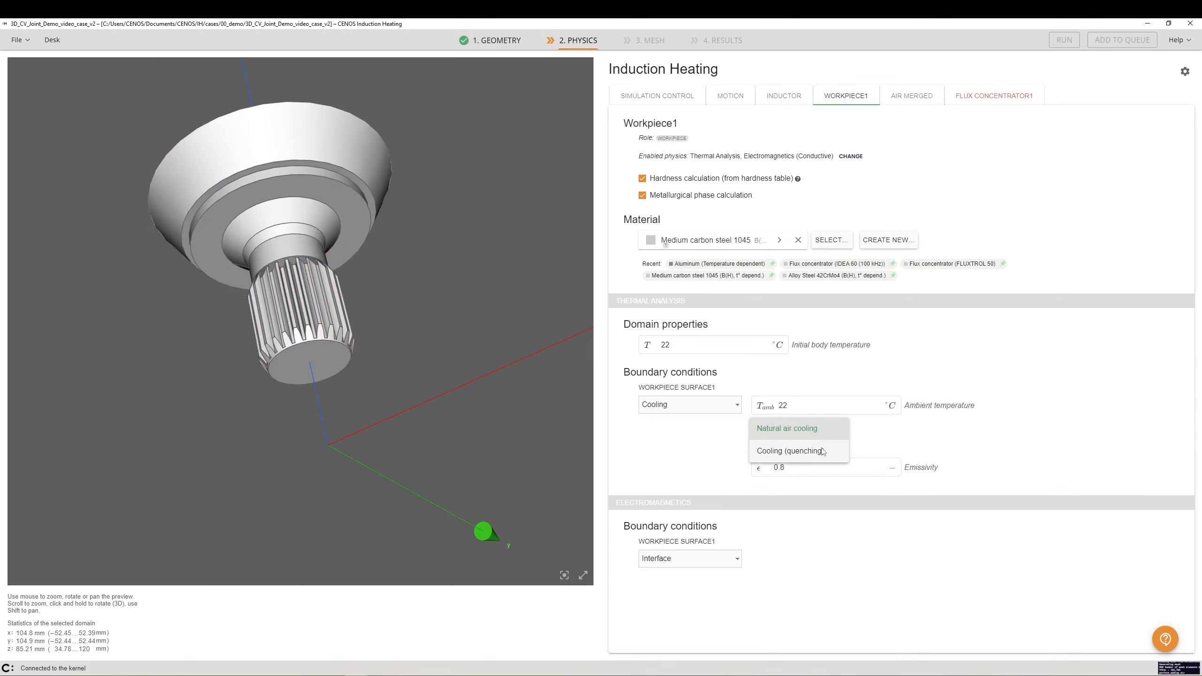
pyautogui.click(823, 451)
pyautogui.scroll(-1, 739, 448)
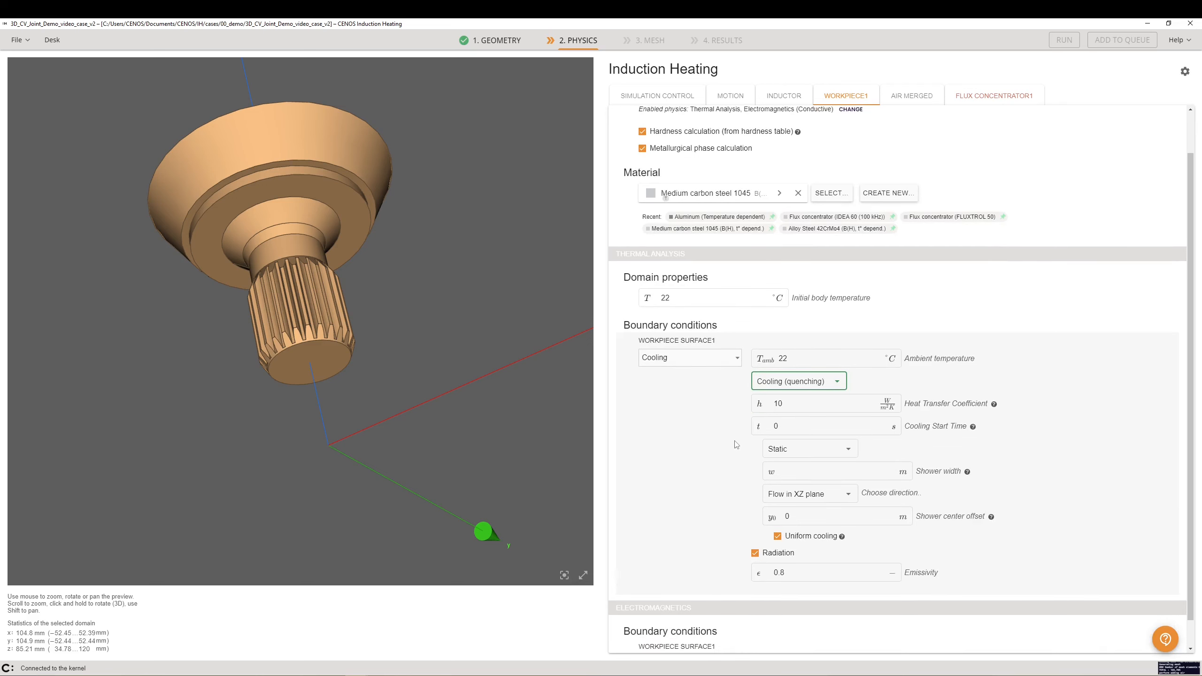
# Step: Define the quenching heat transfer coefficient as a table using the library entry PAG 20%, spray quench
pyautogui.moveTo(855, 403)
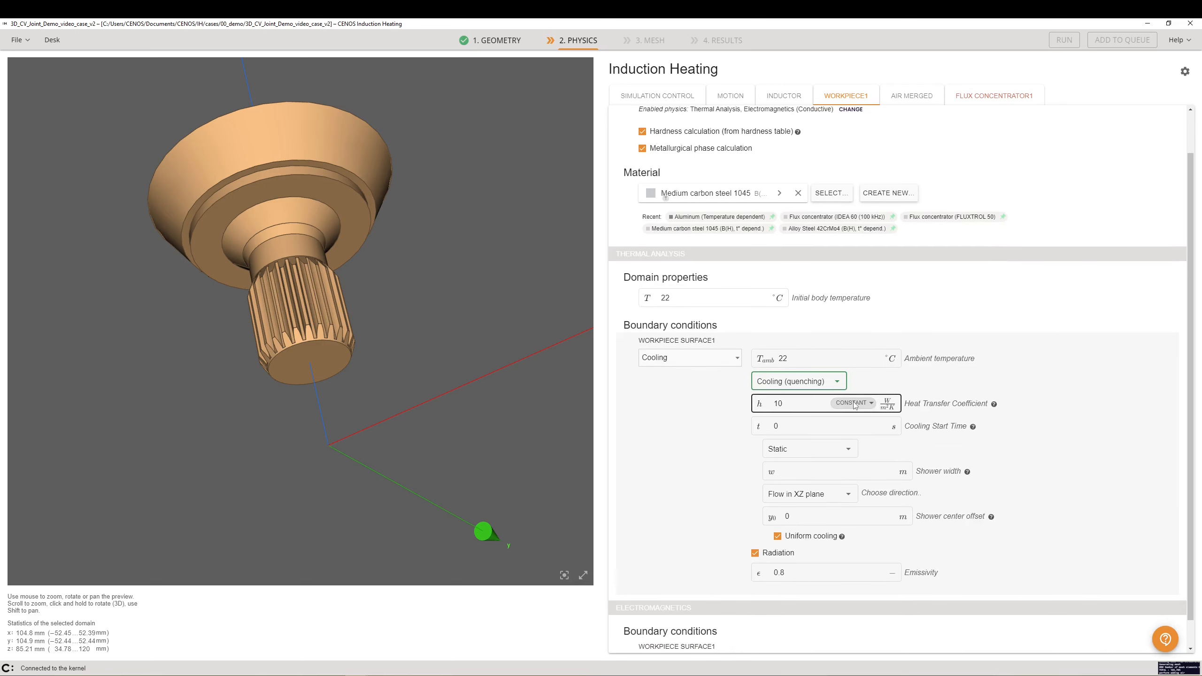
pyautogui.click(854, 403)
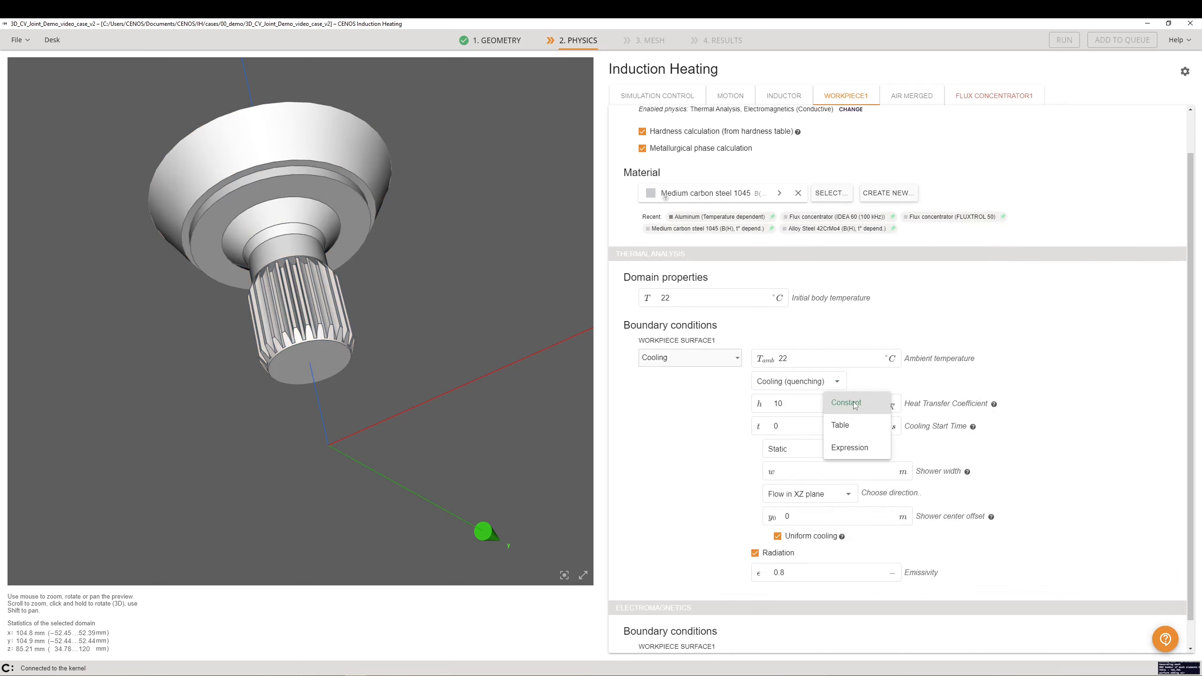
pyautogui.click(865, 425)
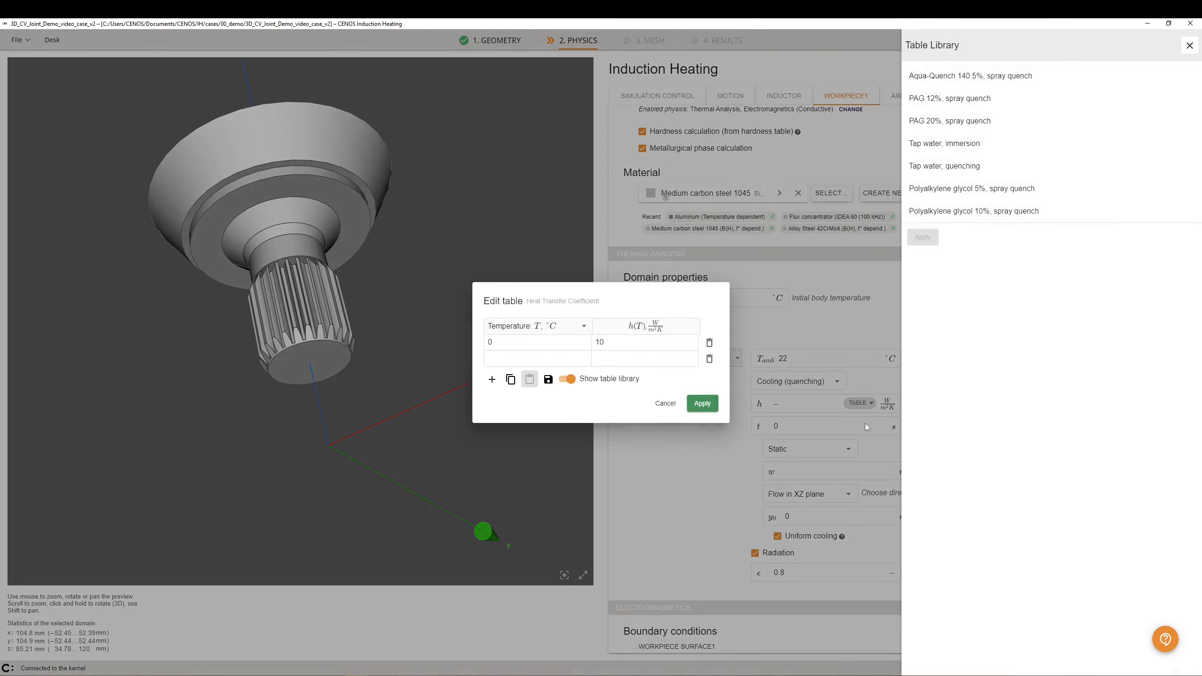
pyautogui.click(1016, 124)
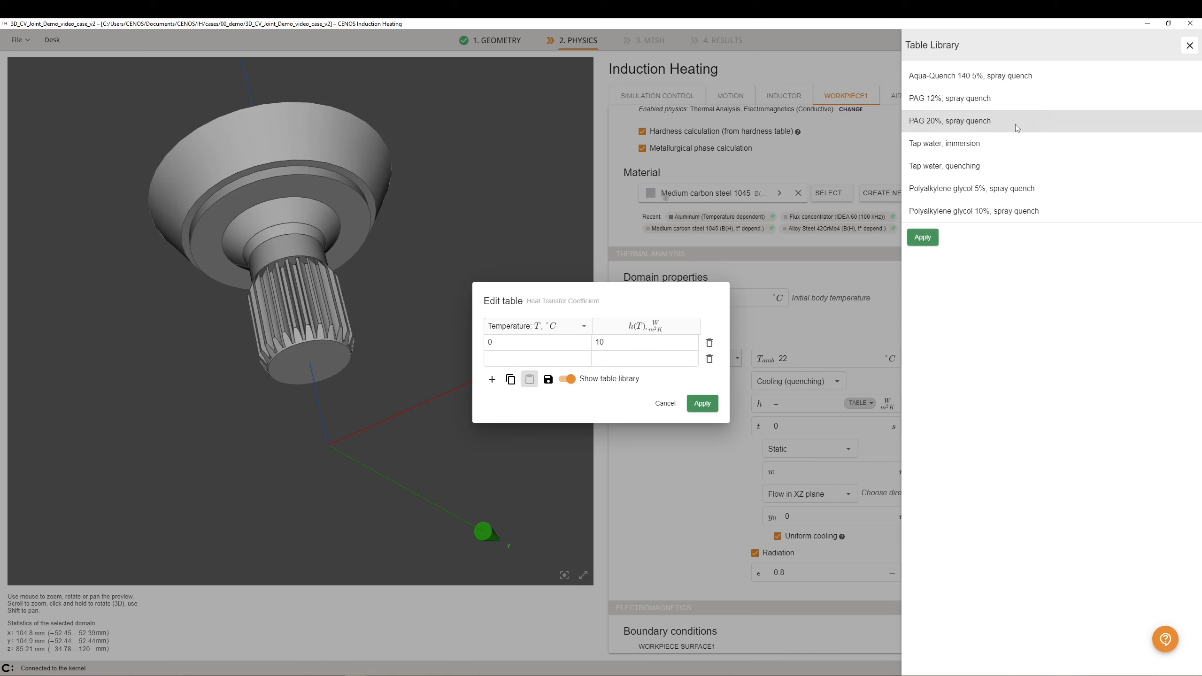
pyautogui.click(924, 239)
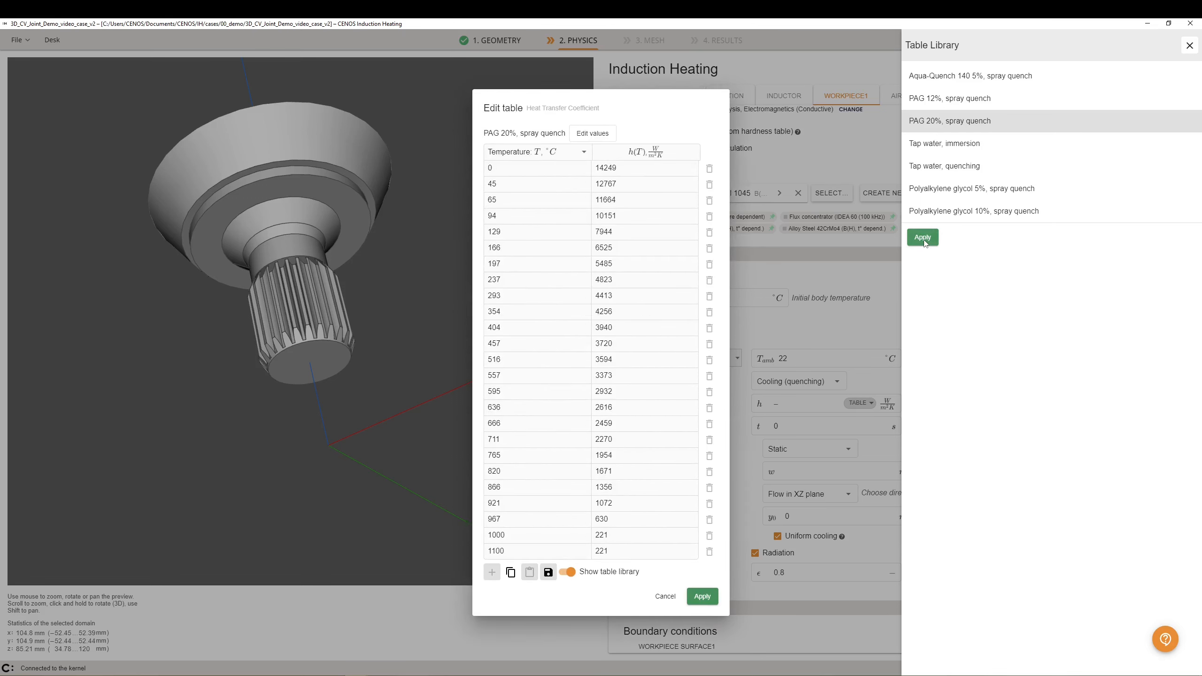
pyautogui.click(702, 597)
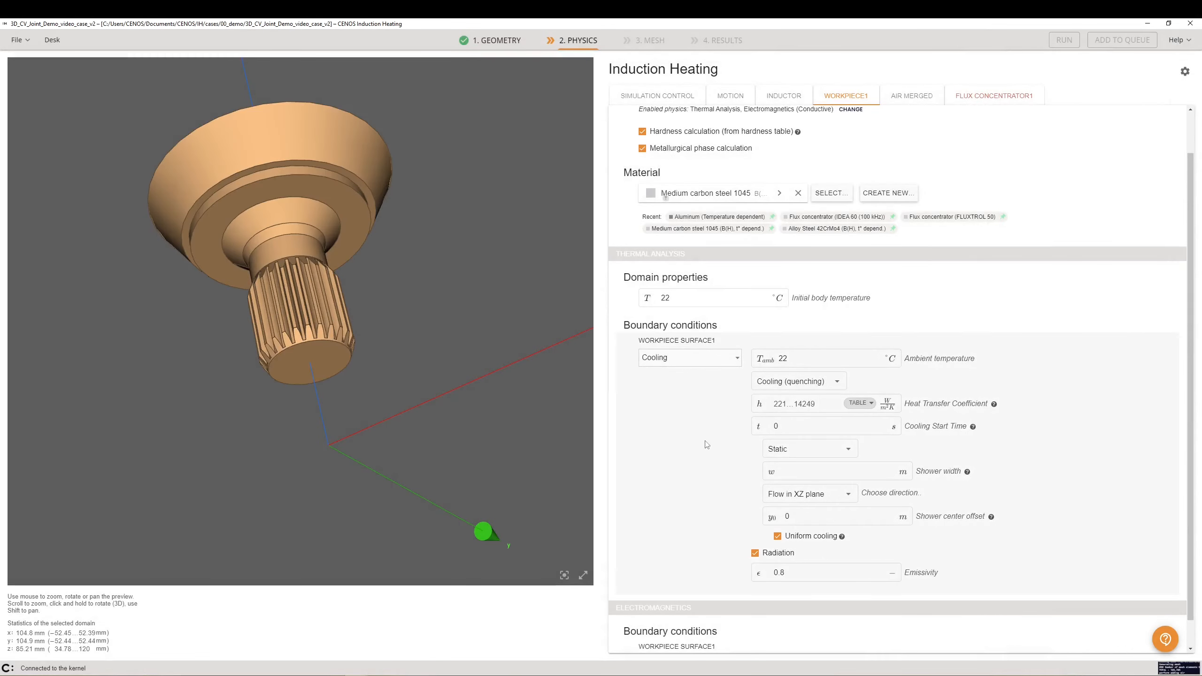
# Step: Set the cooling start time to 3 s and give the static shower a width of 0.09 m
pyautogui.click(808, 428)
pyautogui.click(817, 449)
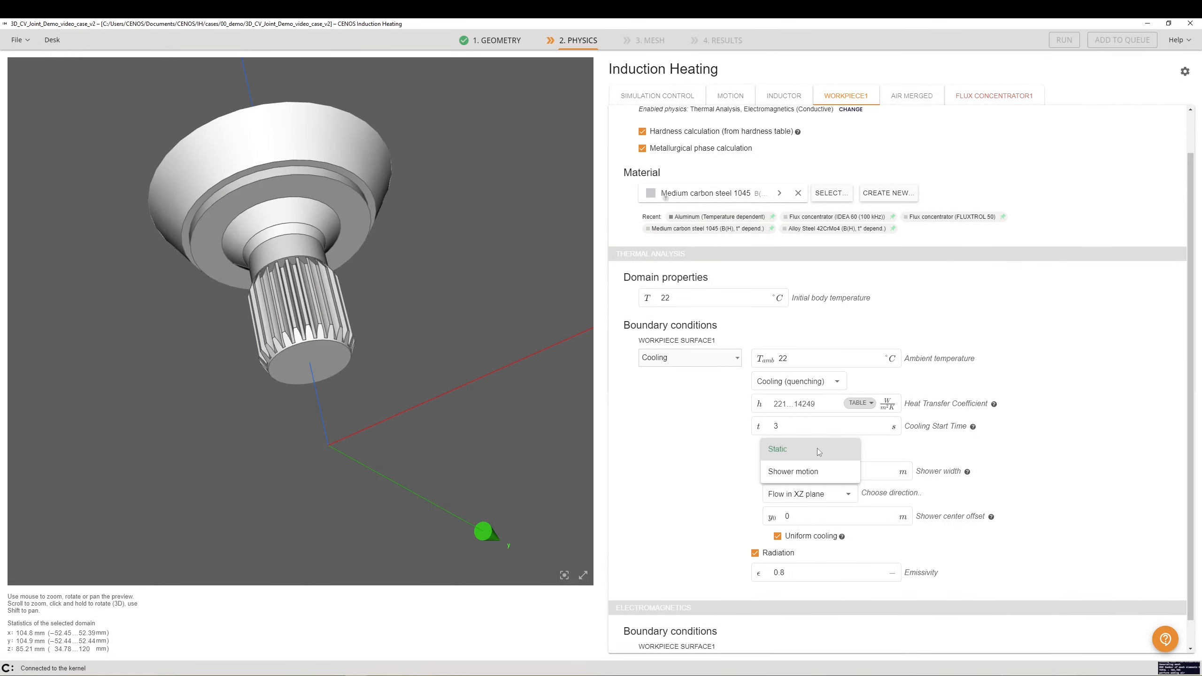
pyautogui.click(880, 455)
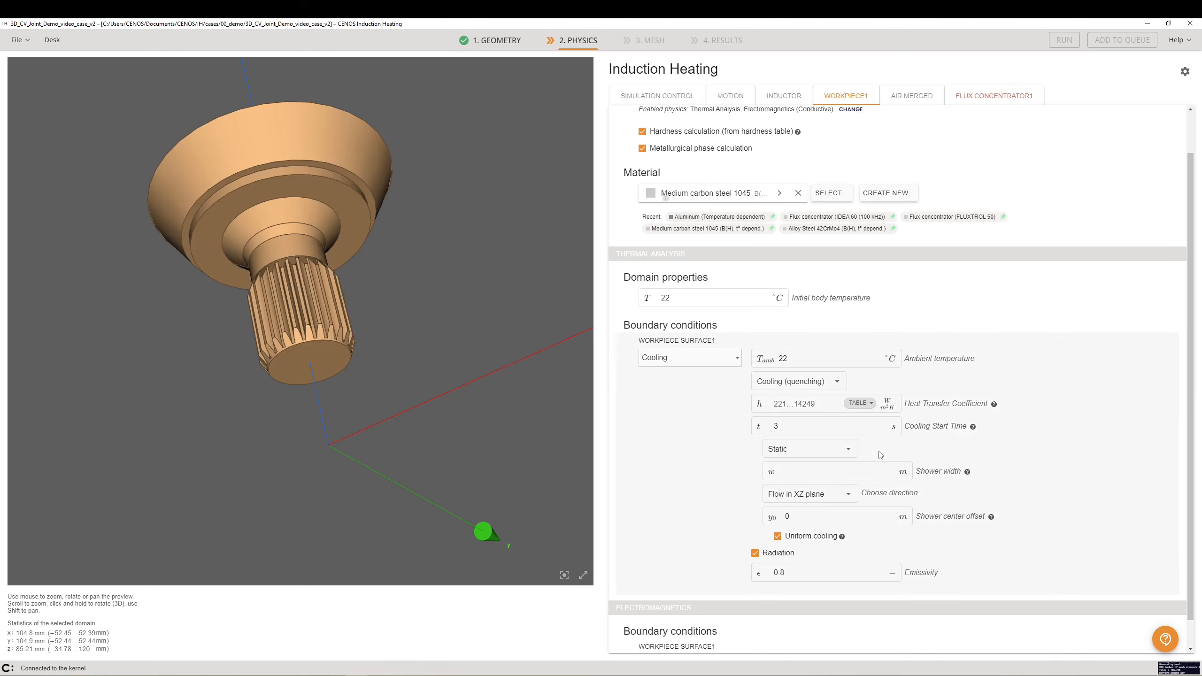
pyautogui.click(827, 476)
pyautogui.write('0.09')
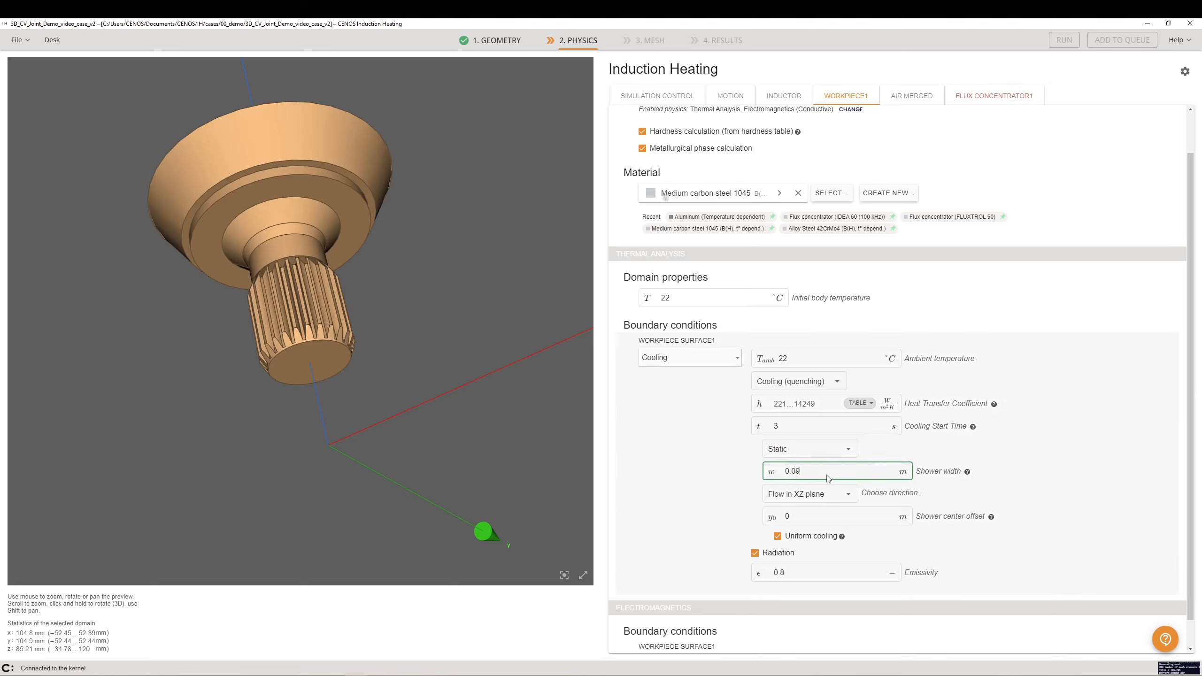
# Step: Set the shower direction to Flow in XY plane with a center offset of 0.076 m
pyautogui.click(829, 498)
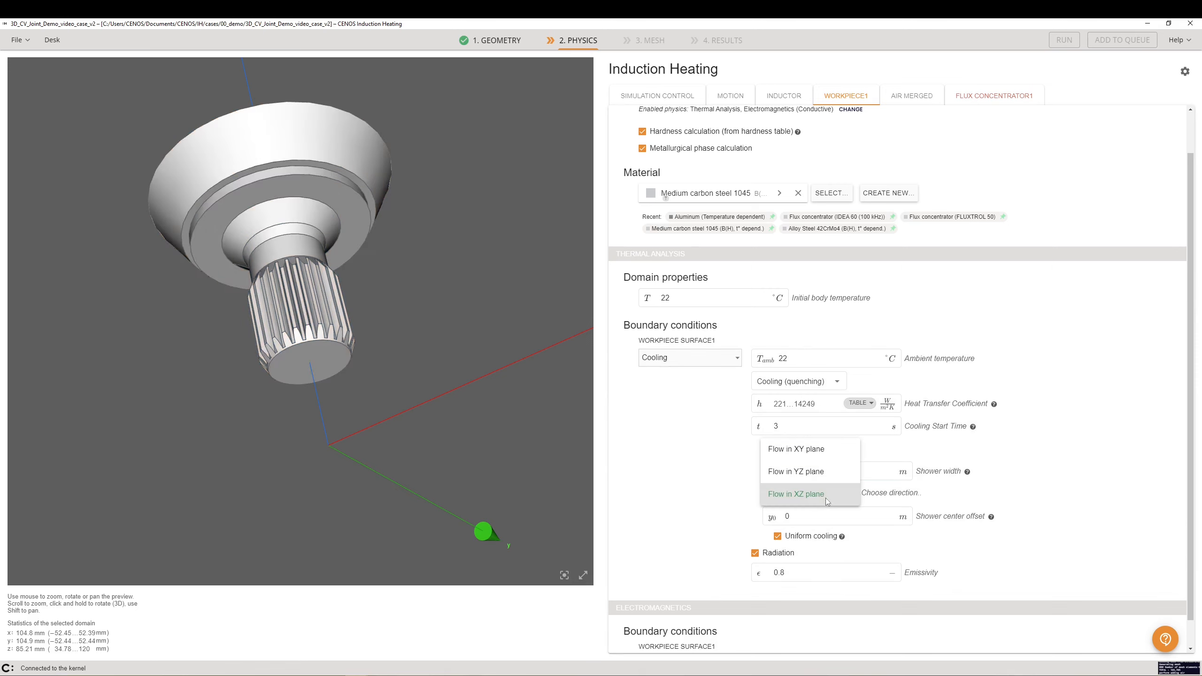
pyautogui.click(808, 450)
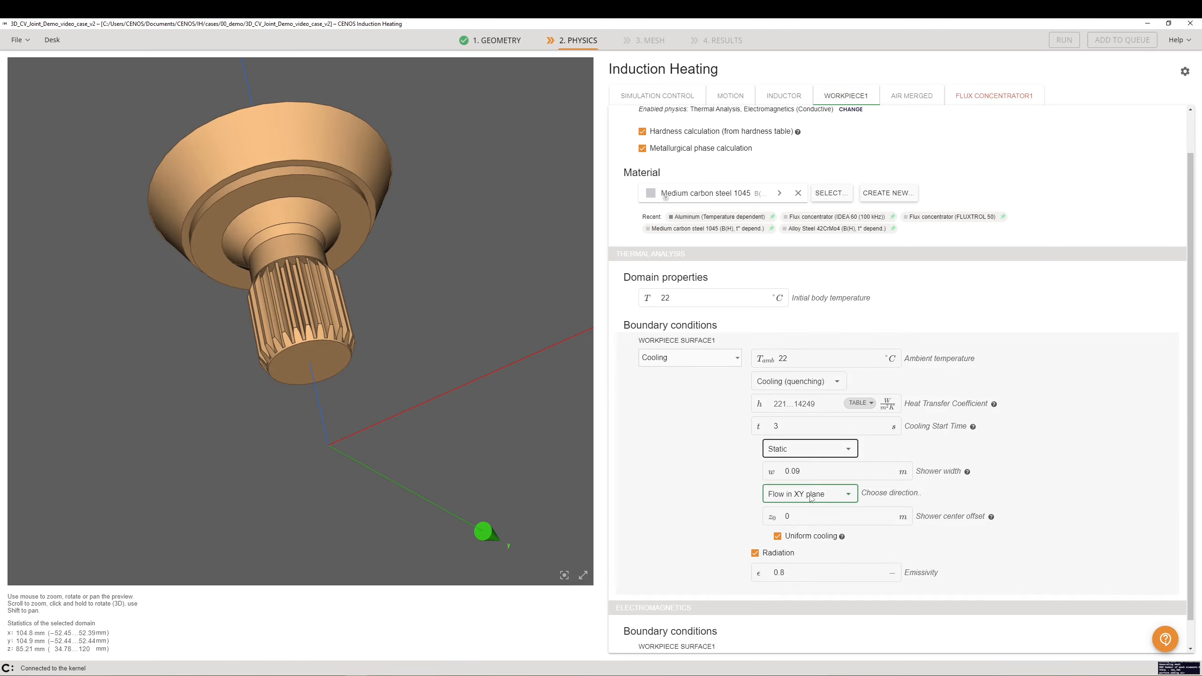
pyautogui.click(814, 521)
pyautogui.click(814, 521)
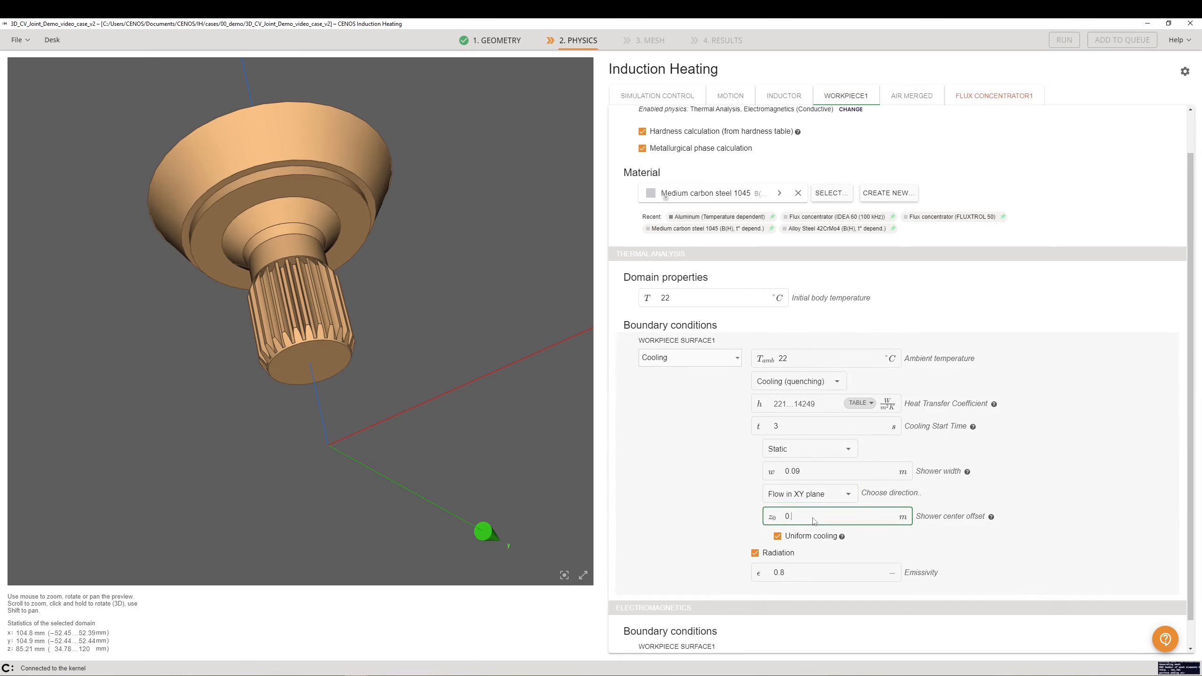
pyautogui.write('76')
pyautogui.click(712, 521)
pyautogui.scroll(-1, 707, 506)
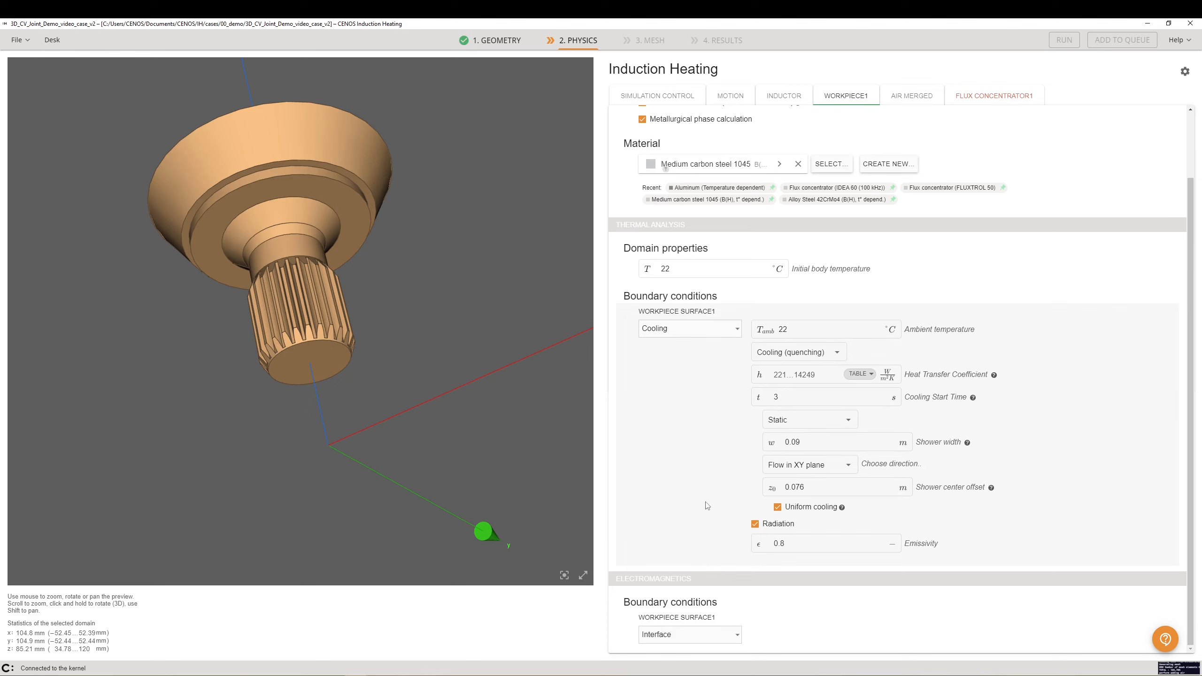
# Step: Assign the Flux concentrator (FLUXTROL 50) material to Flux concentrator1
pyautogui.moveTo(618, 582); pyautogui.dragTo(702, 584)
pyautogui.click(702, 584)
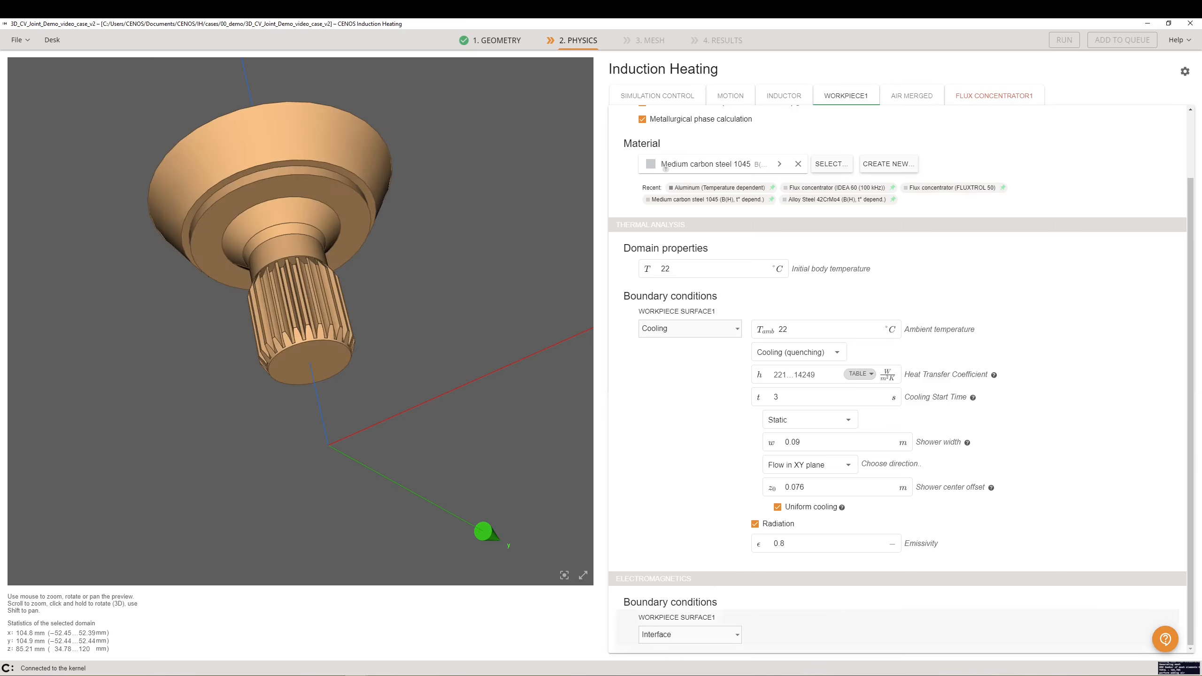
pyautogui.scroll(2, 899, 379)
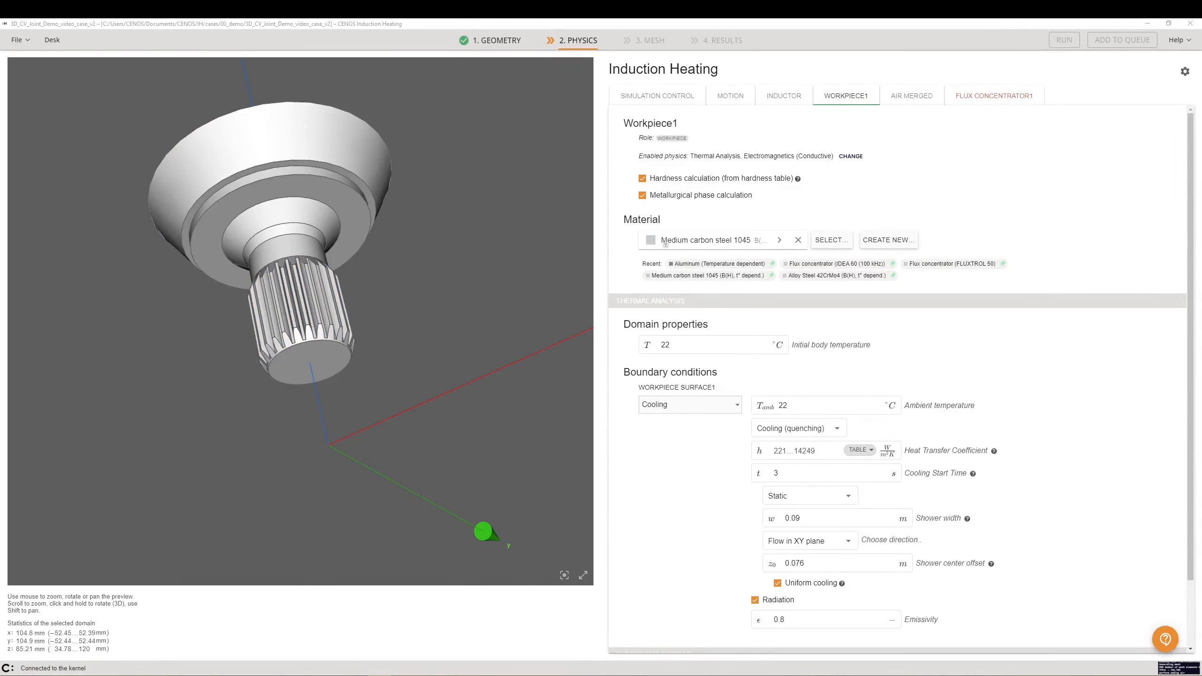
pyautogui.click(912, 96)
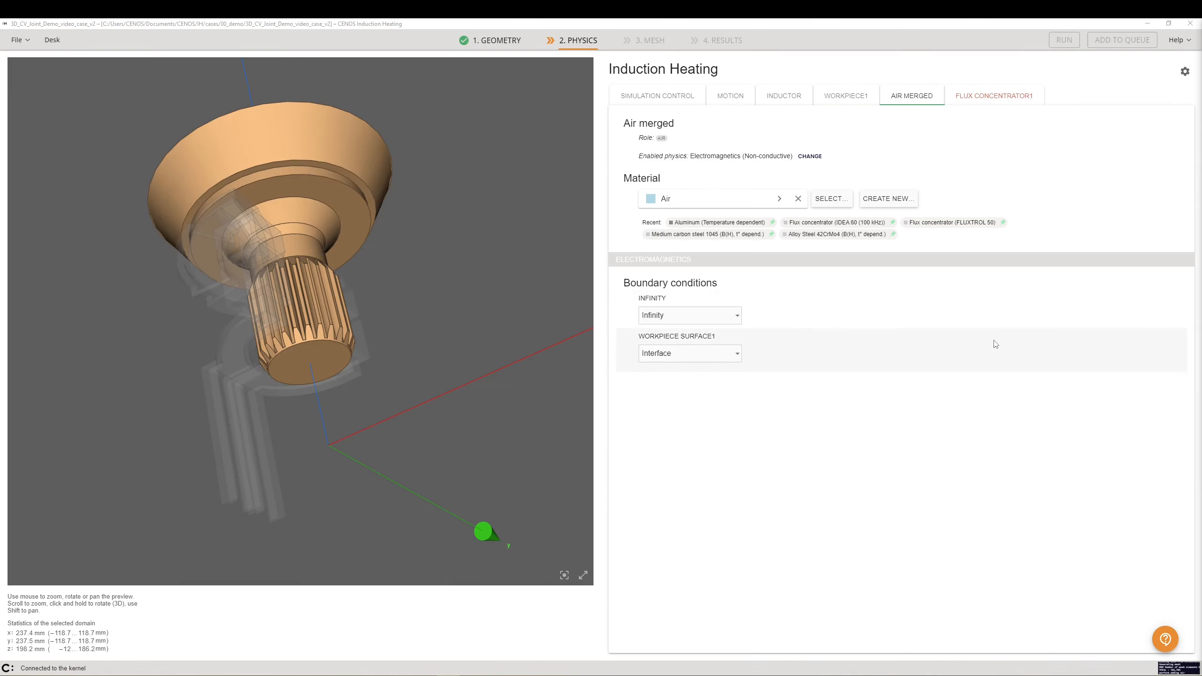
pyautogui.click(994, 98)
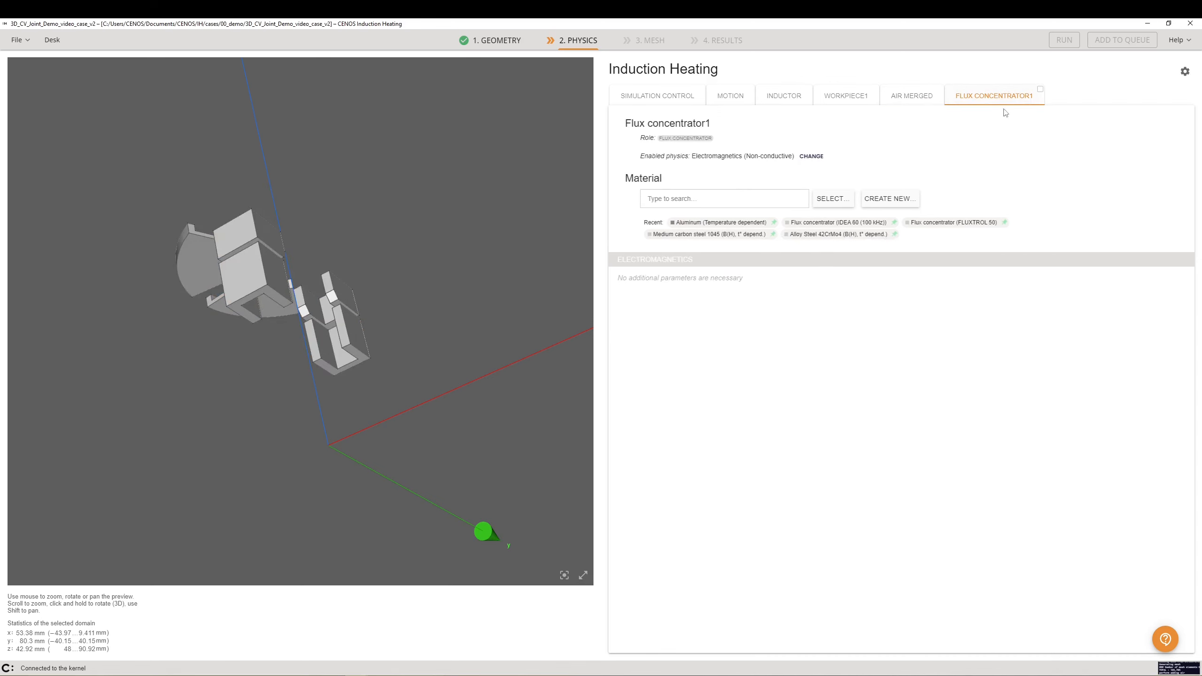
pyautogui.click(968, 224)
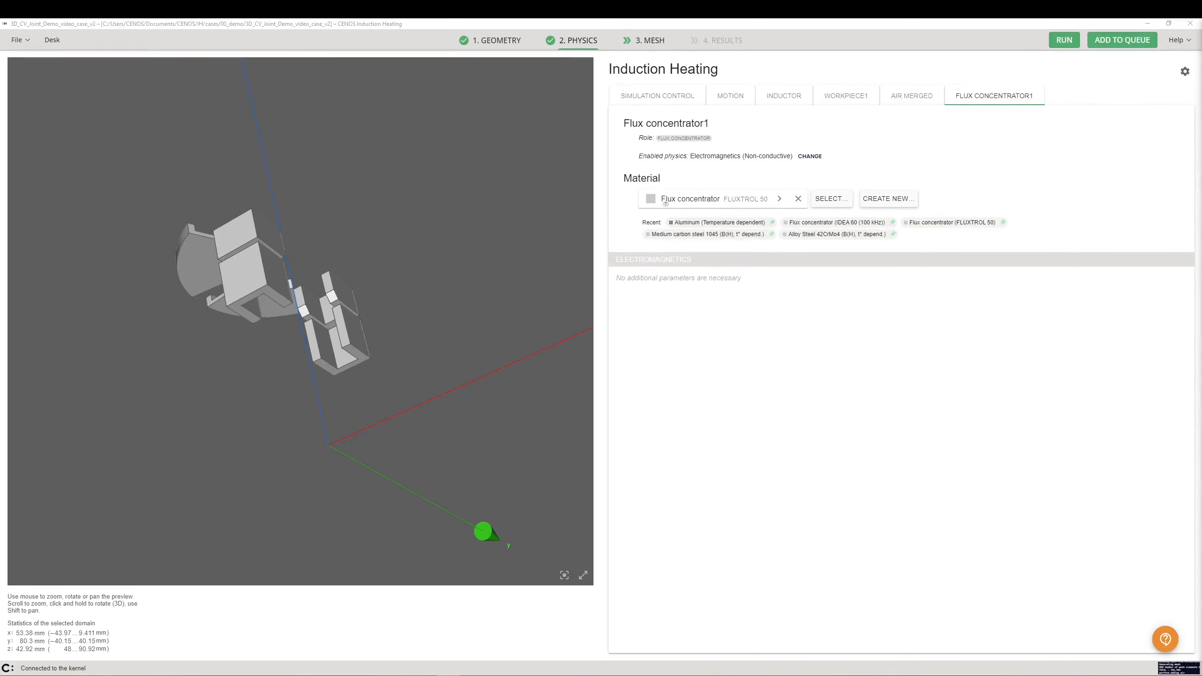
# Step: Enable mesh refinement for the case and open Workpiece1's mesh settings, including its skin layer parameters
pyautogui.click(652, 41)
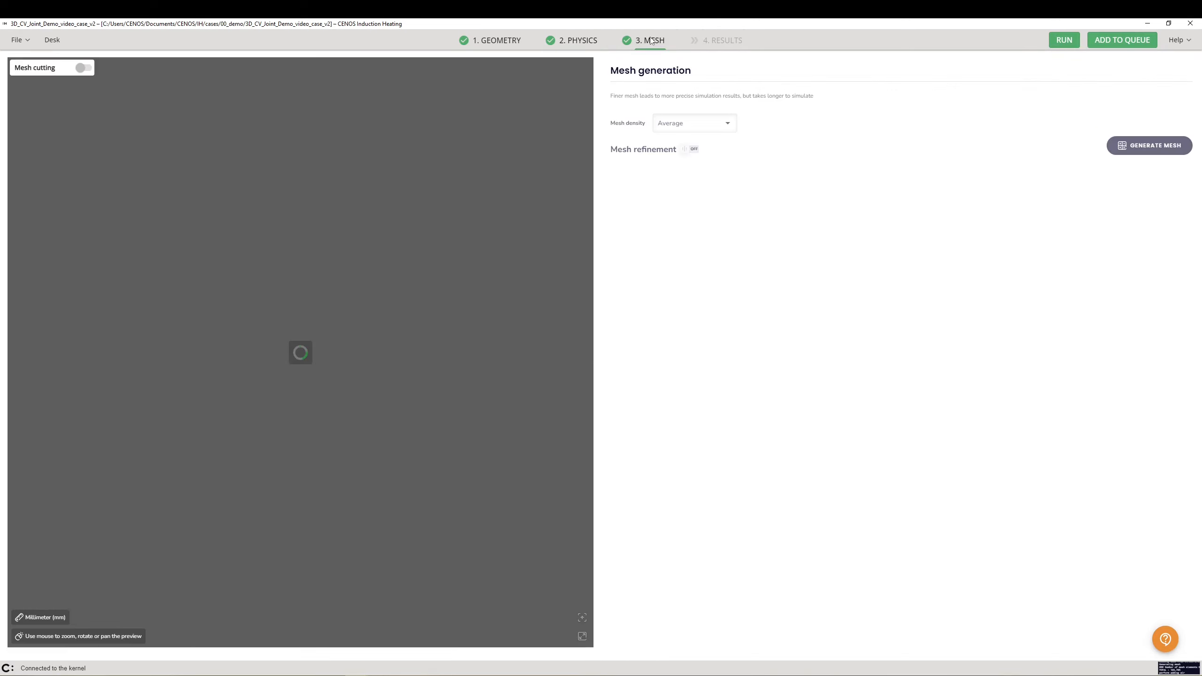
pyautogui.click(693, 151)
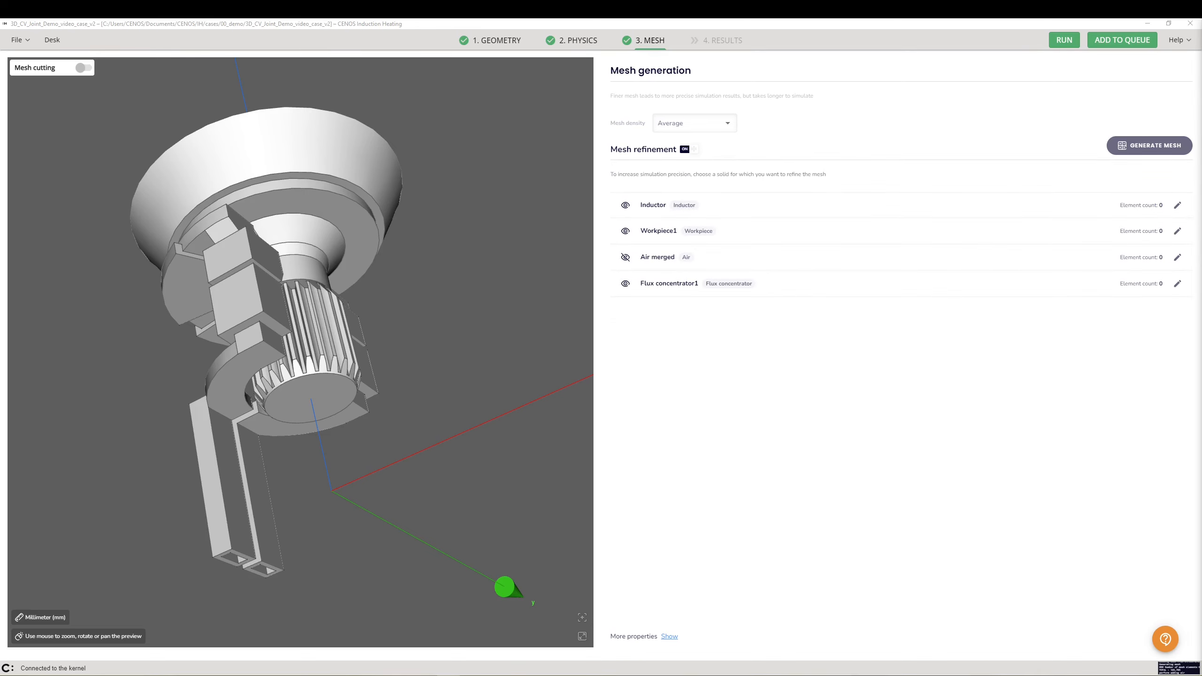
pyautogui.click(843, 233)
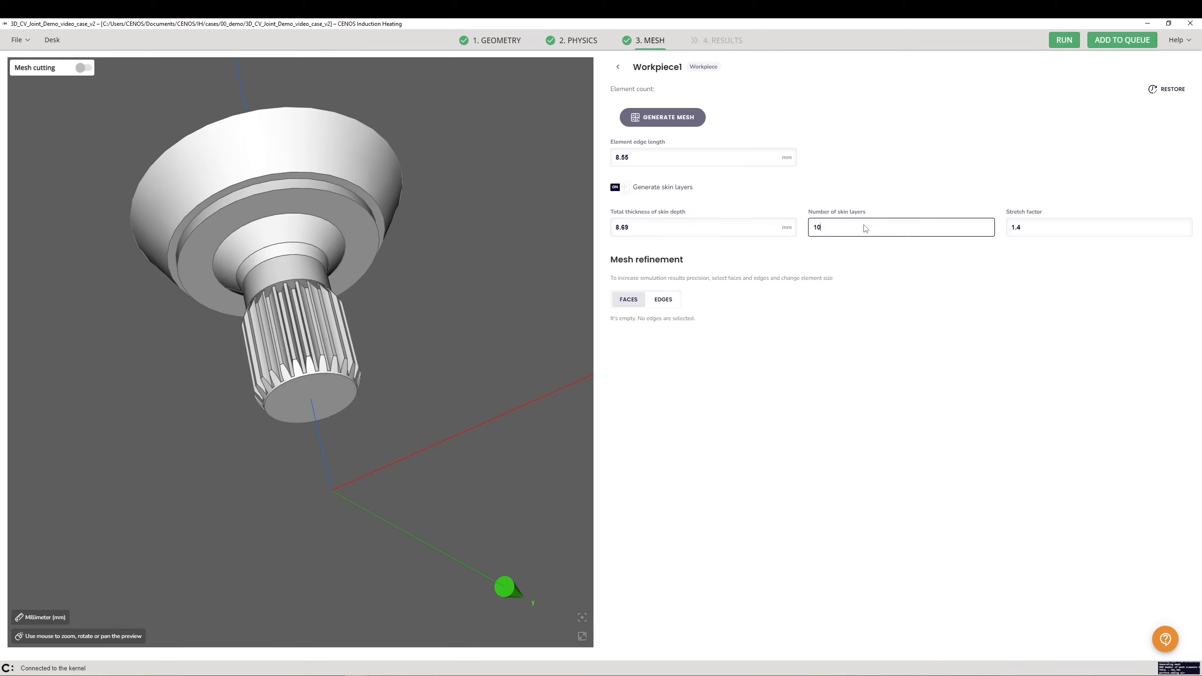
pyautogui.click(1055, 231)
# Step: Try adding the workpiece's large conical outer face to the mesh refinement, then remove it and return to the mesh overview
pyautogui.click(320, 157)
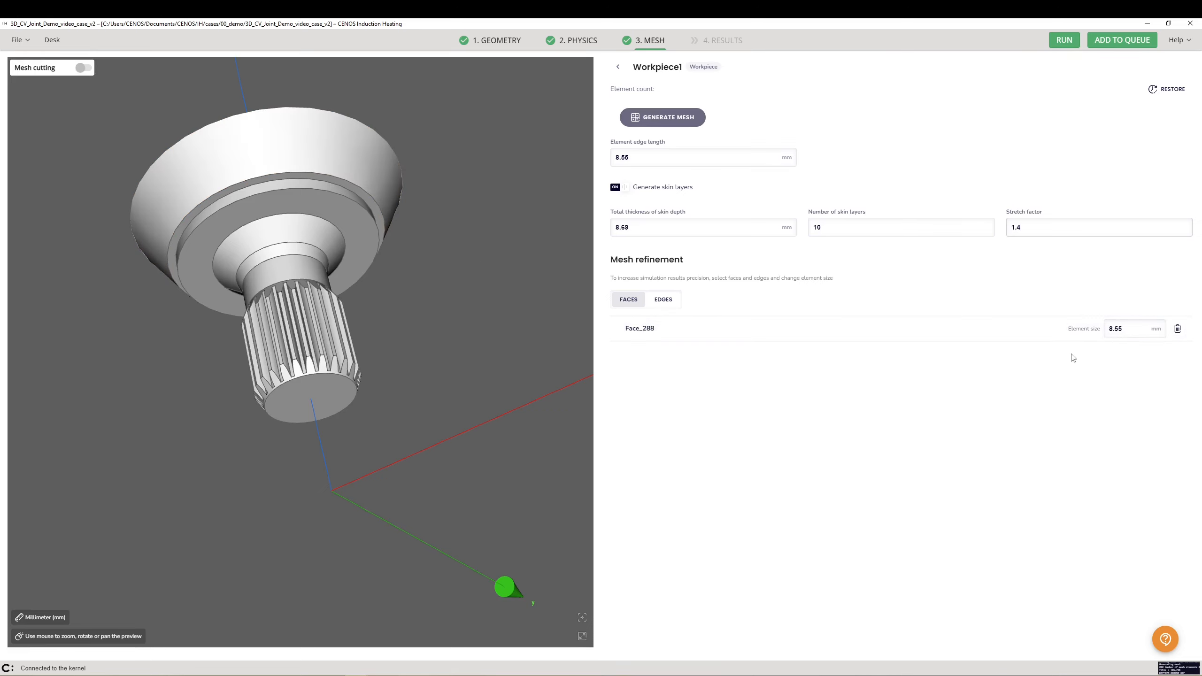
pyautogui.click(1157, 333)
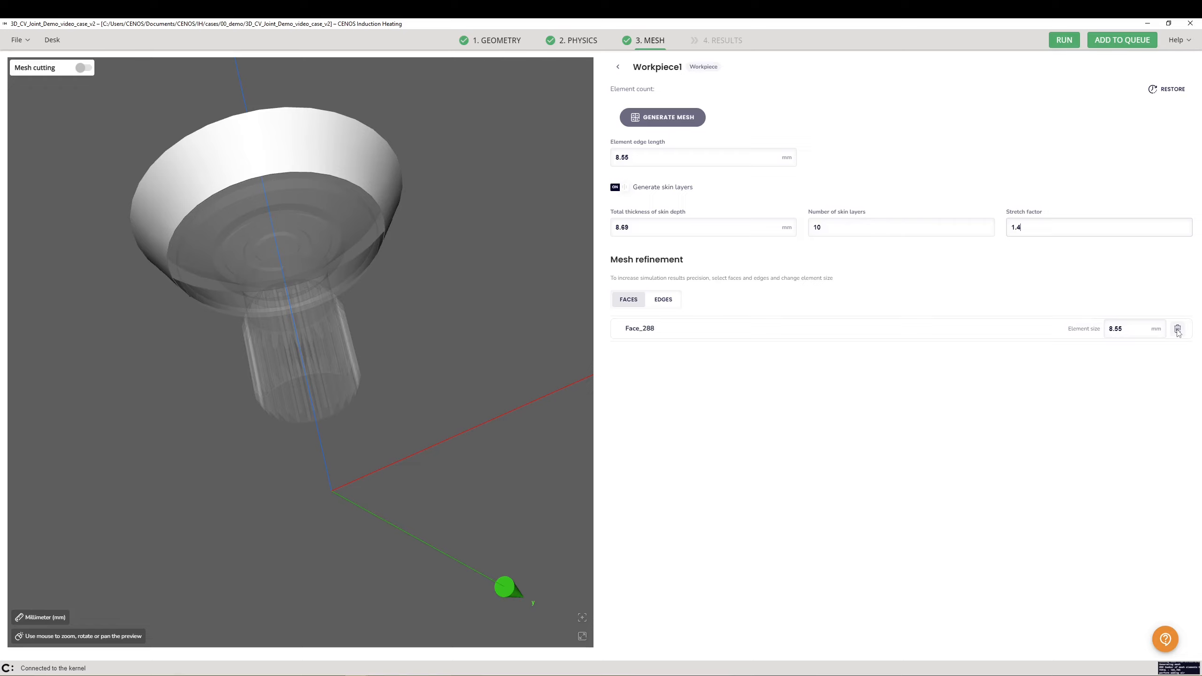
pyautogui.click(1179, 331)
pyautogui.click(617, 67)
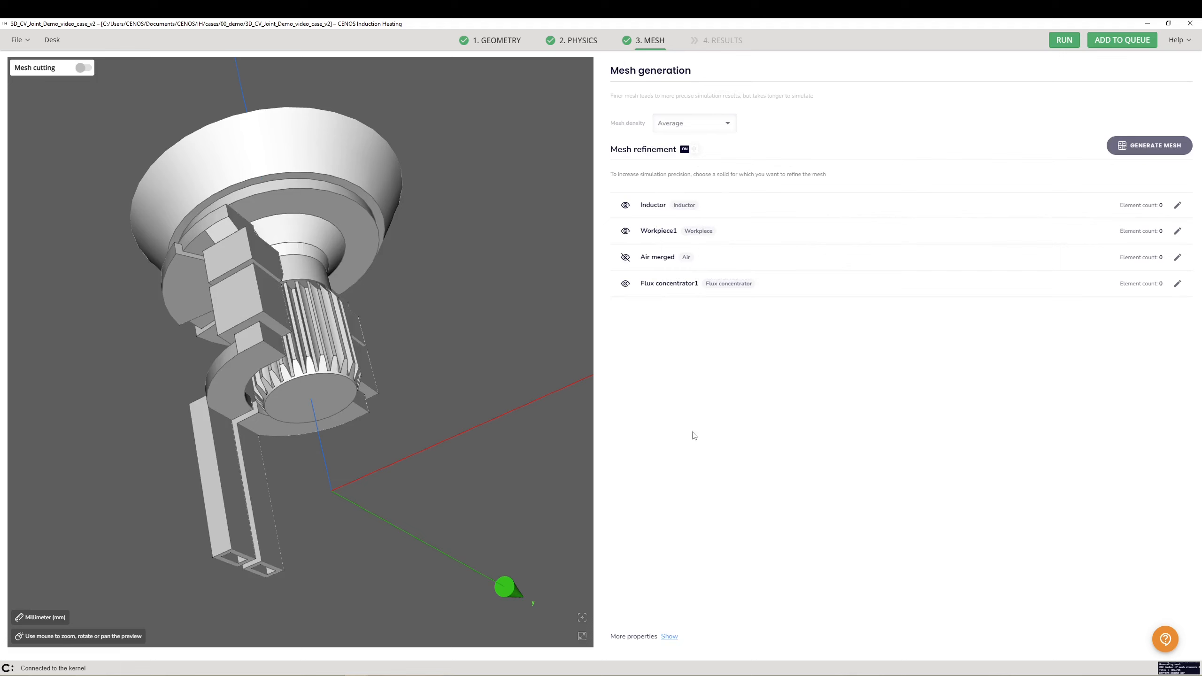
# Step: Check the additional mesh gradient and curvature properties, and generate the mesh at Average density
pyautogui.click(669, 636)
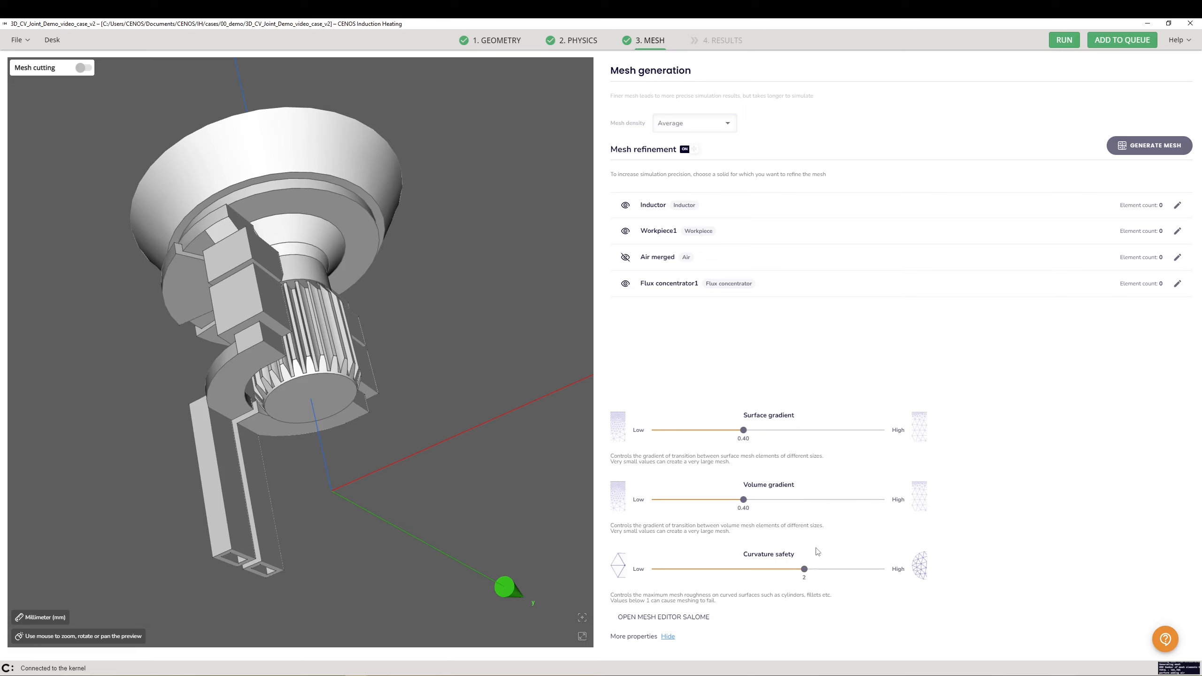
pyautogui.click(669, 636)
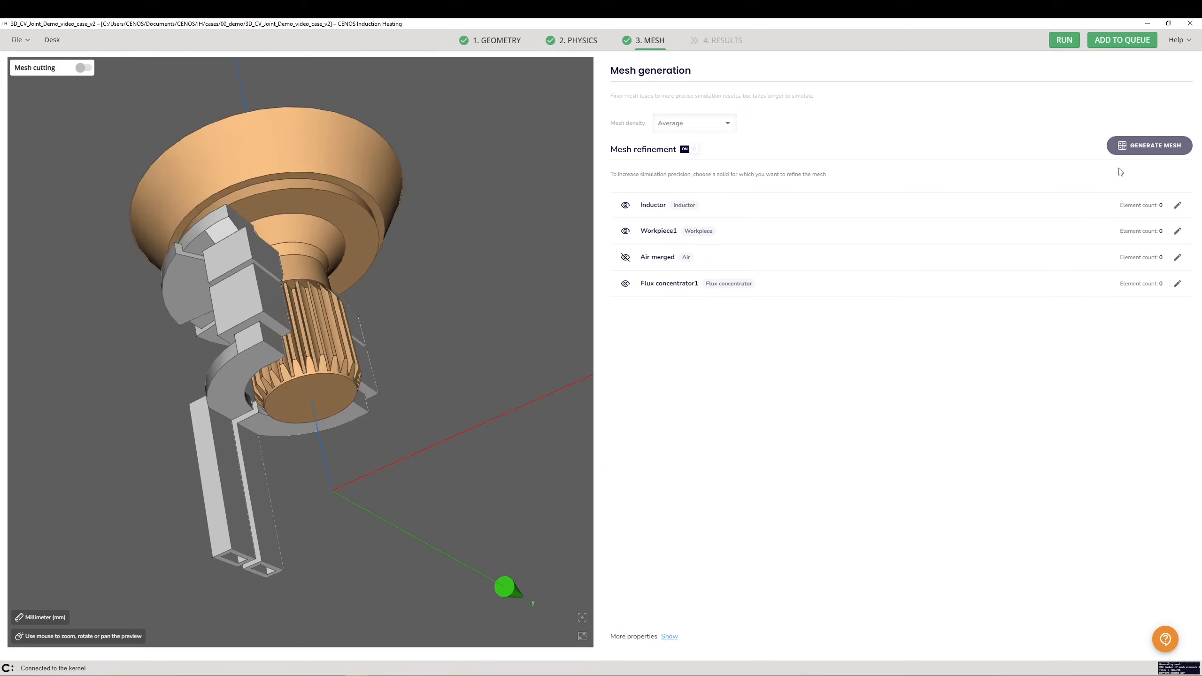
pyautogui.click(1146, 151)
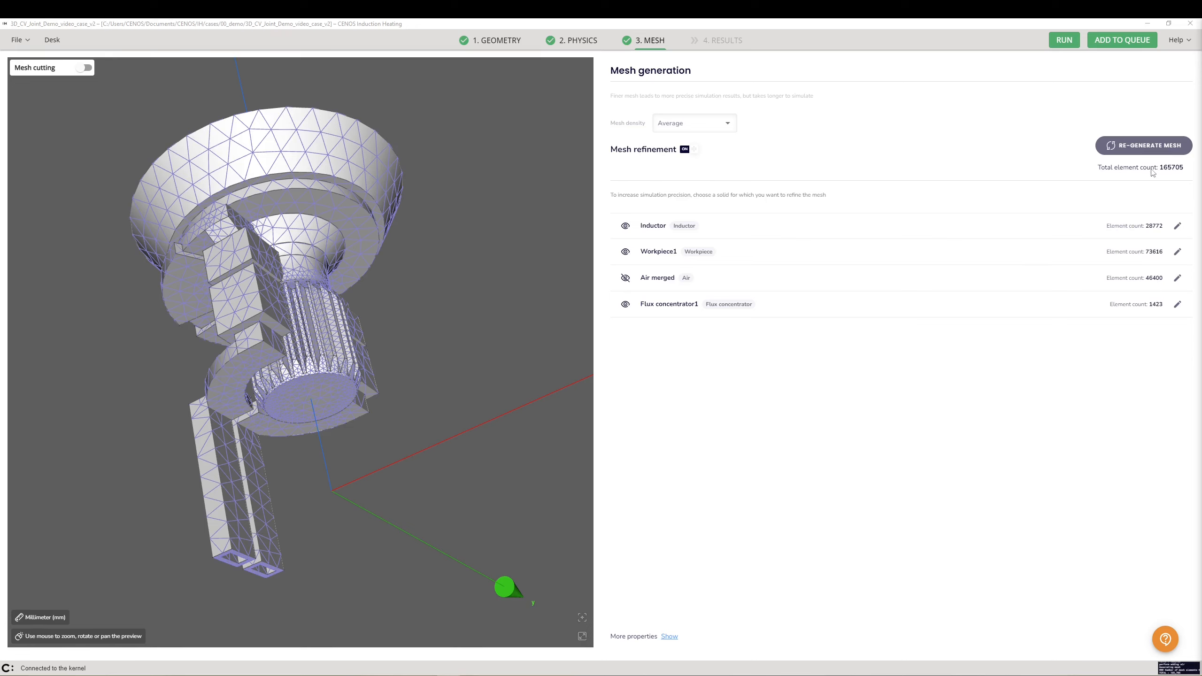
# Step: Examine the generated mesh's total element count and the elements inside the workpiece's cup
pyautogui.moveTo(1160, 168); pyautogui.dragTo(1185, 171)
pyautogui.click(1191, 171)
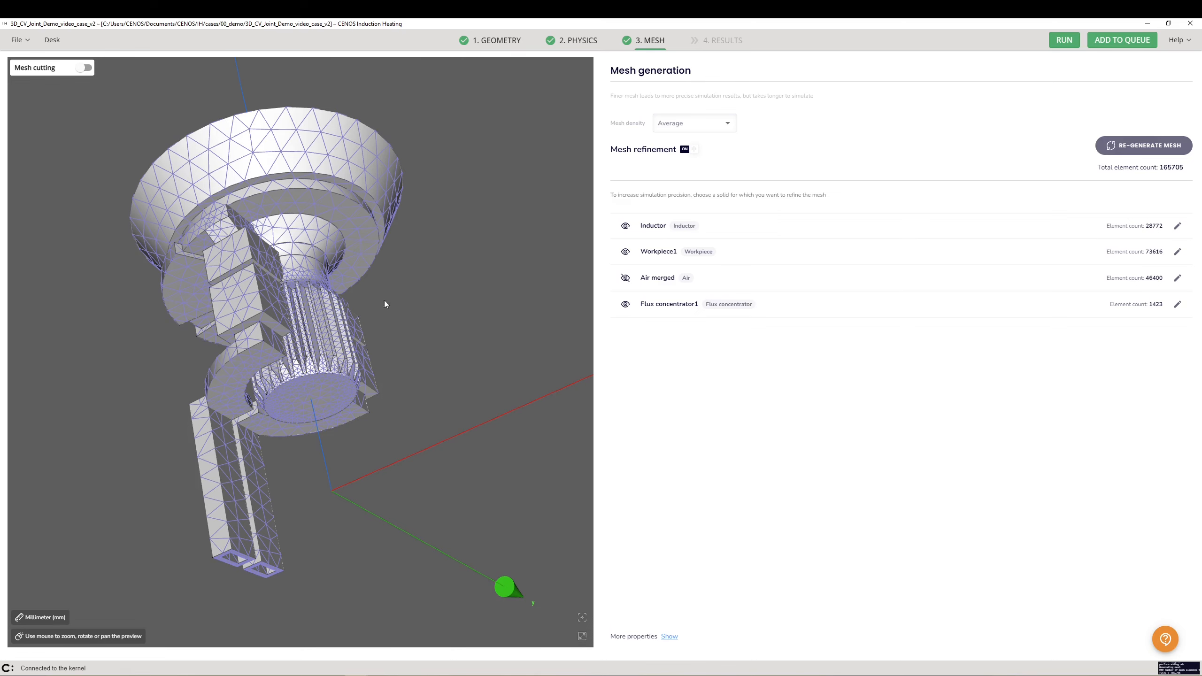
pyautogui.moveTo(384, 302); pyautogui.dragTo(372, 509)
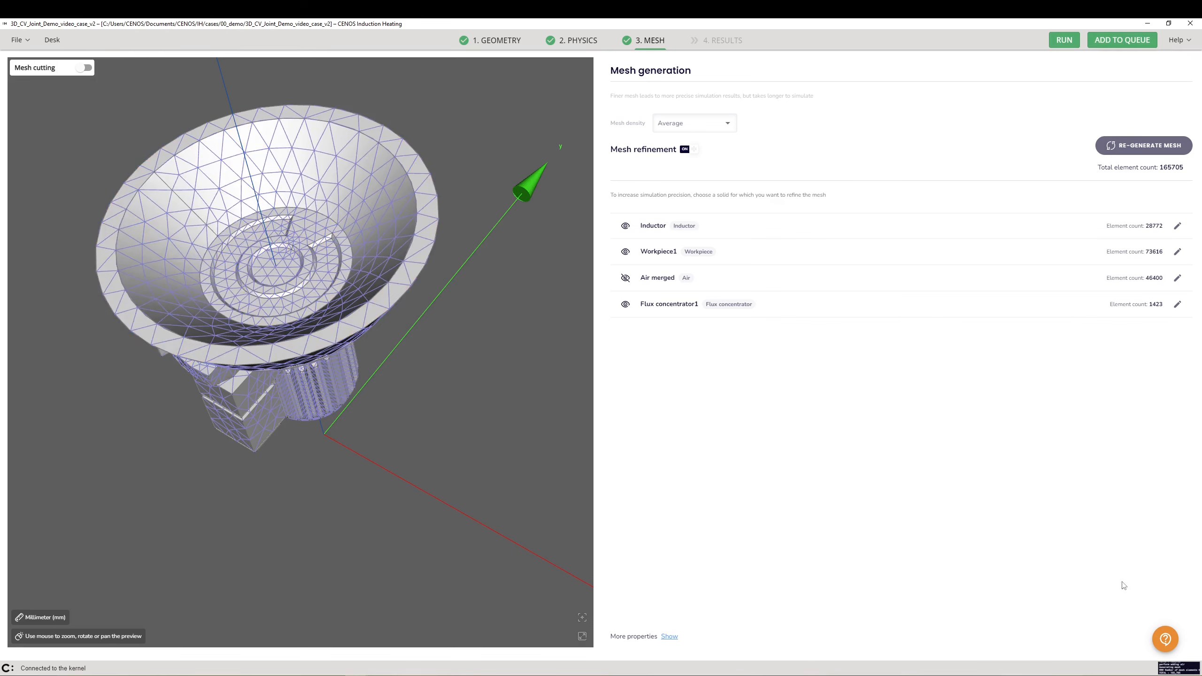
pyautogui.click(1164, 640)
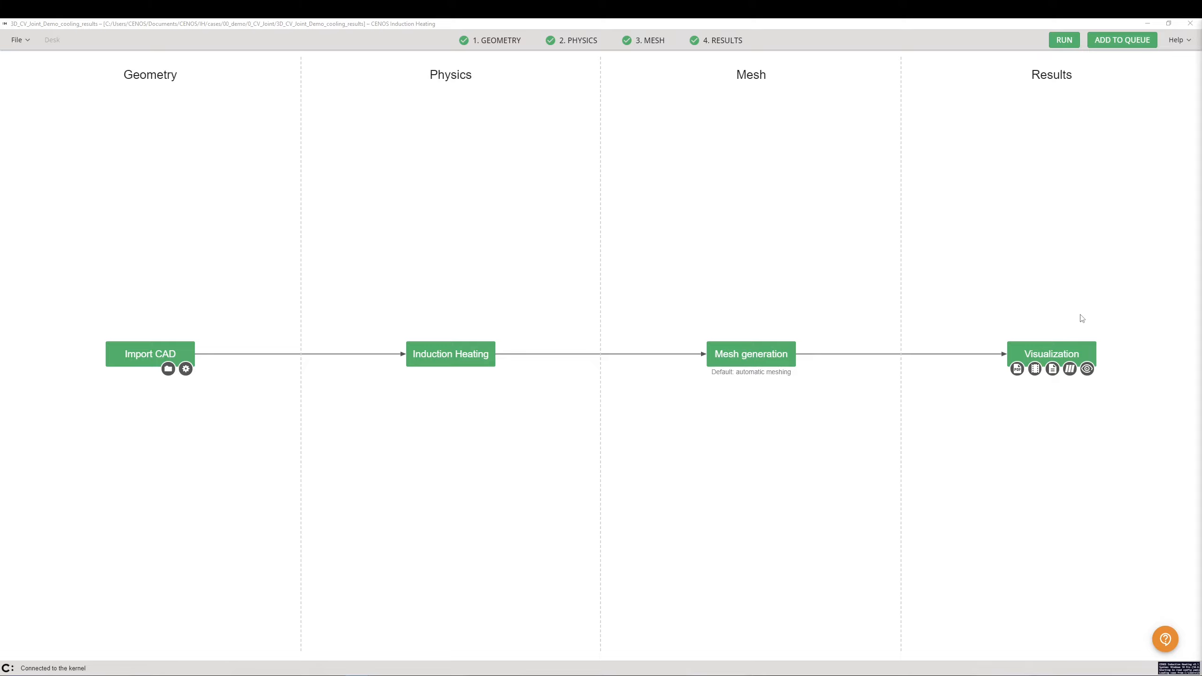
# Step: Open the results visualization and set the displayed simulation time to 10.0 s
pyautogui.click(1073, 351)
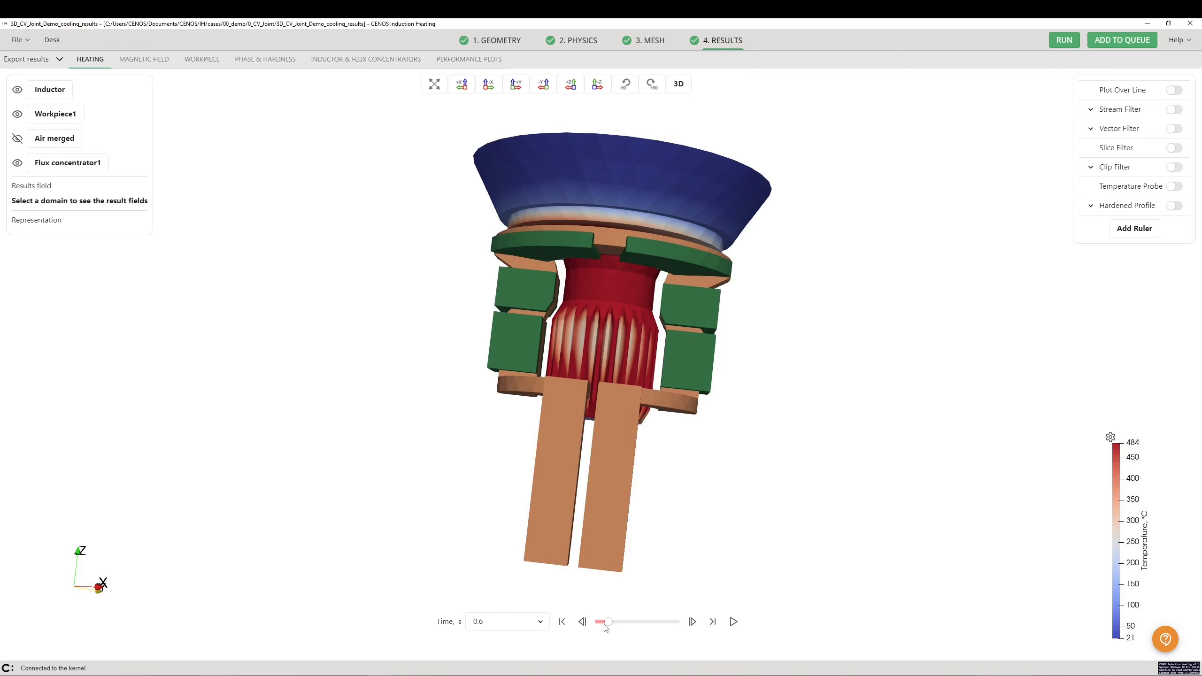
pyautogui.click(535, 623)
pyautogui.scroll(-5, 512, 577)
pyautogui.scroll(-14, 512, 576)
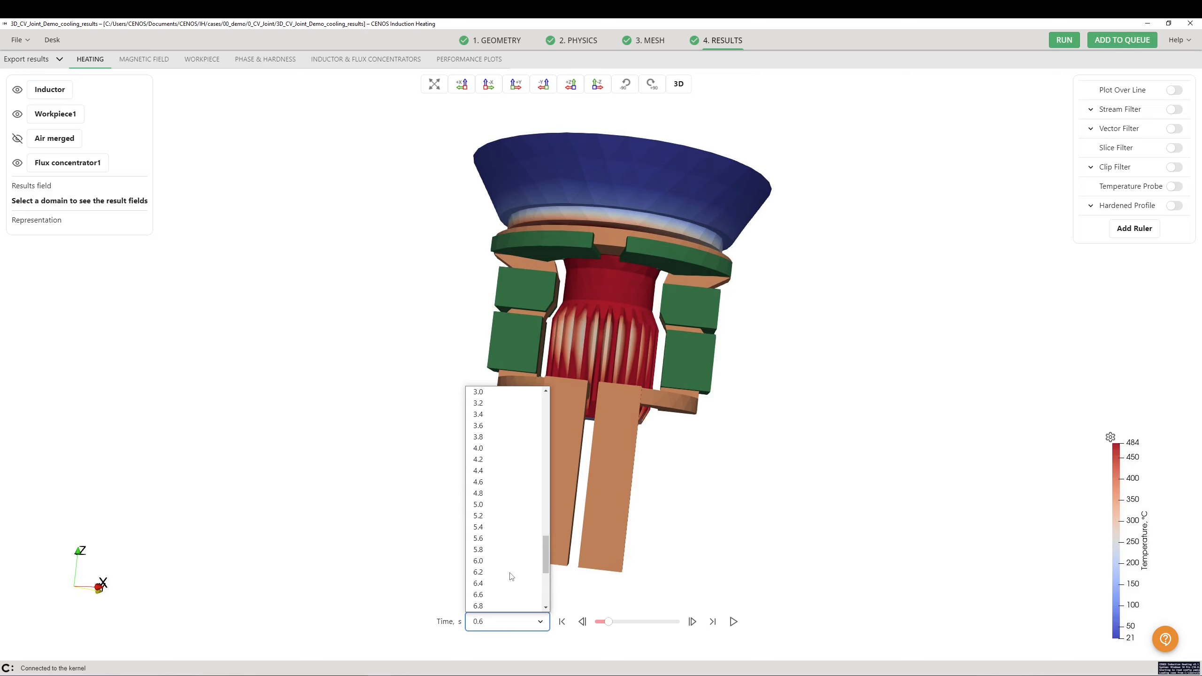
pyautogui.click(501, 606)
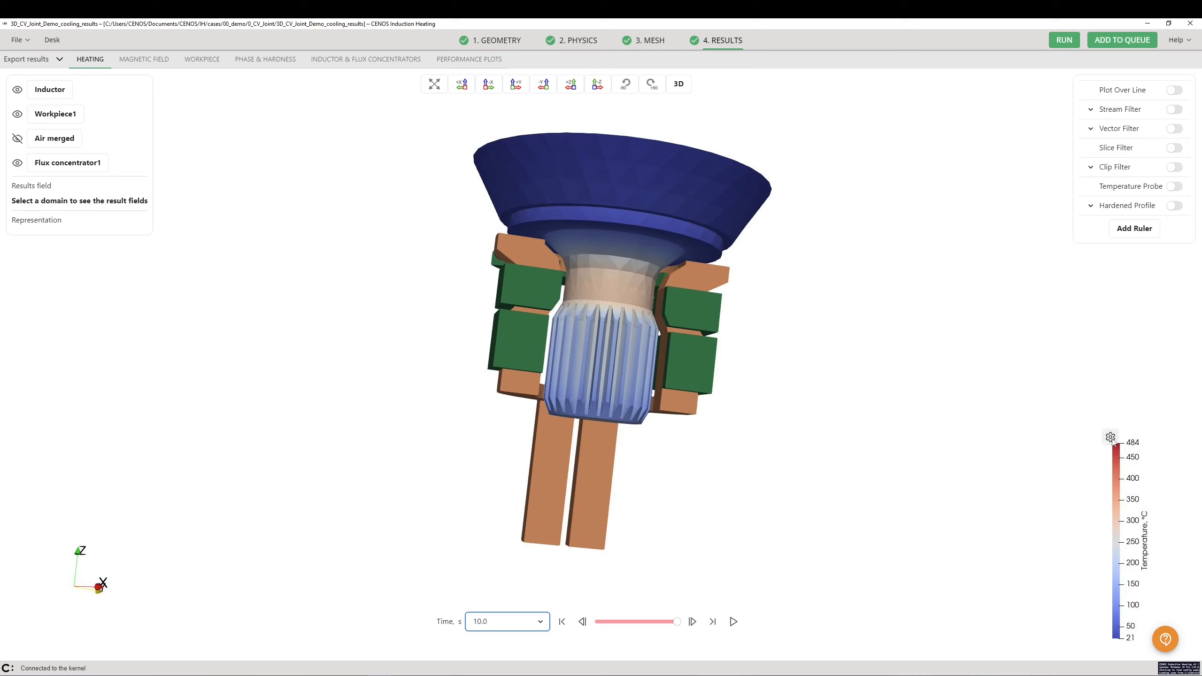
# Step: Check the temperature scale's rescaling and color map options, and inspect a slice of the temperature field through the assembly
pyautogui.click(1112, 439)
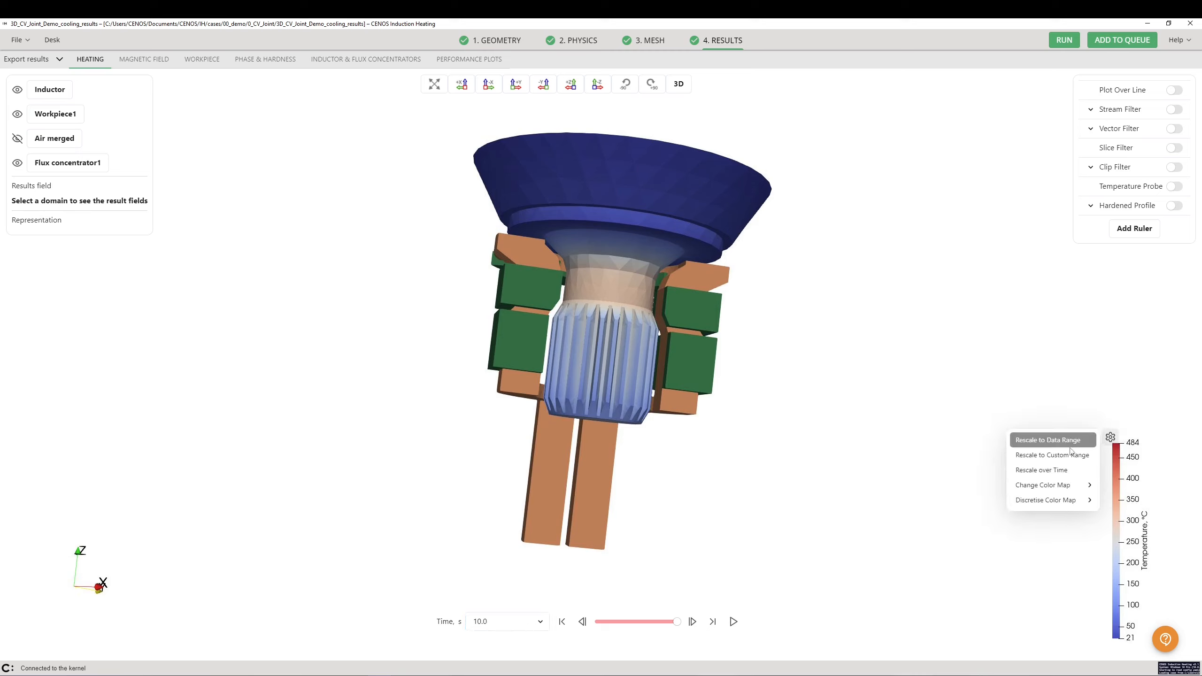
pyautogui.moveTo(1068, 487)
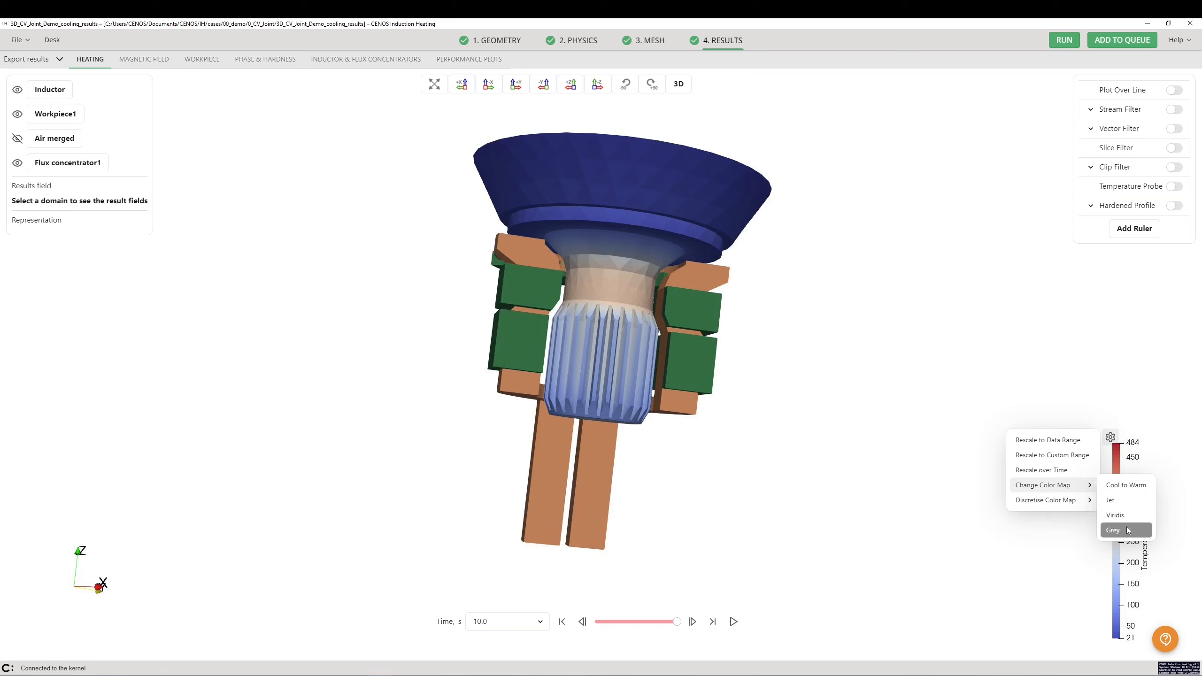
pyautogui.click(1049, 551)
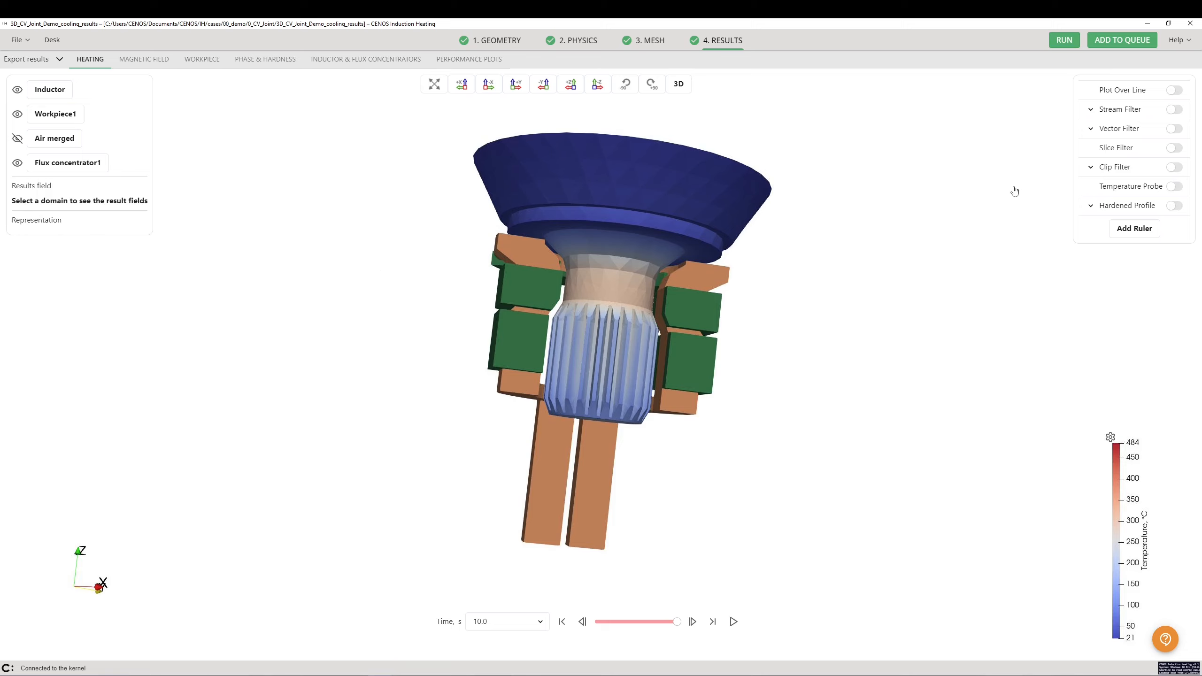
pyautogui.click(1175, 148)
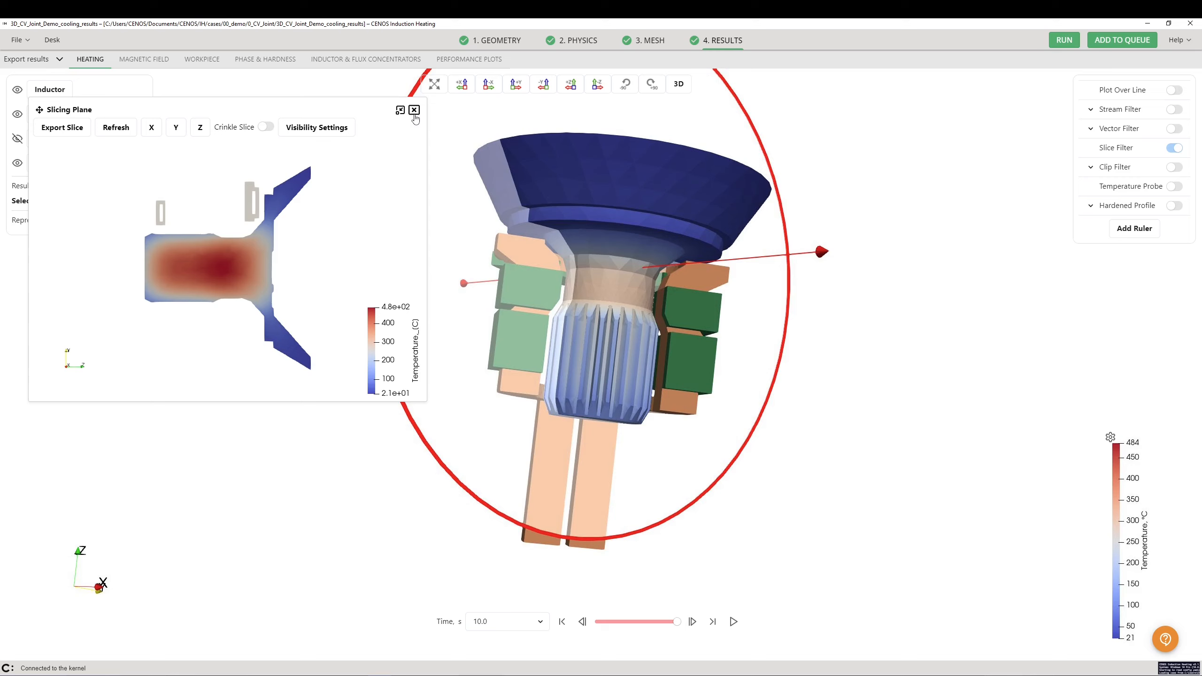
pyautogui.click(414, 112)
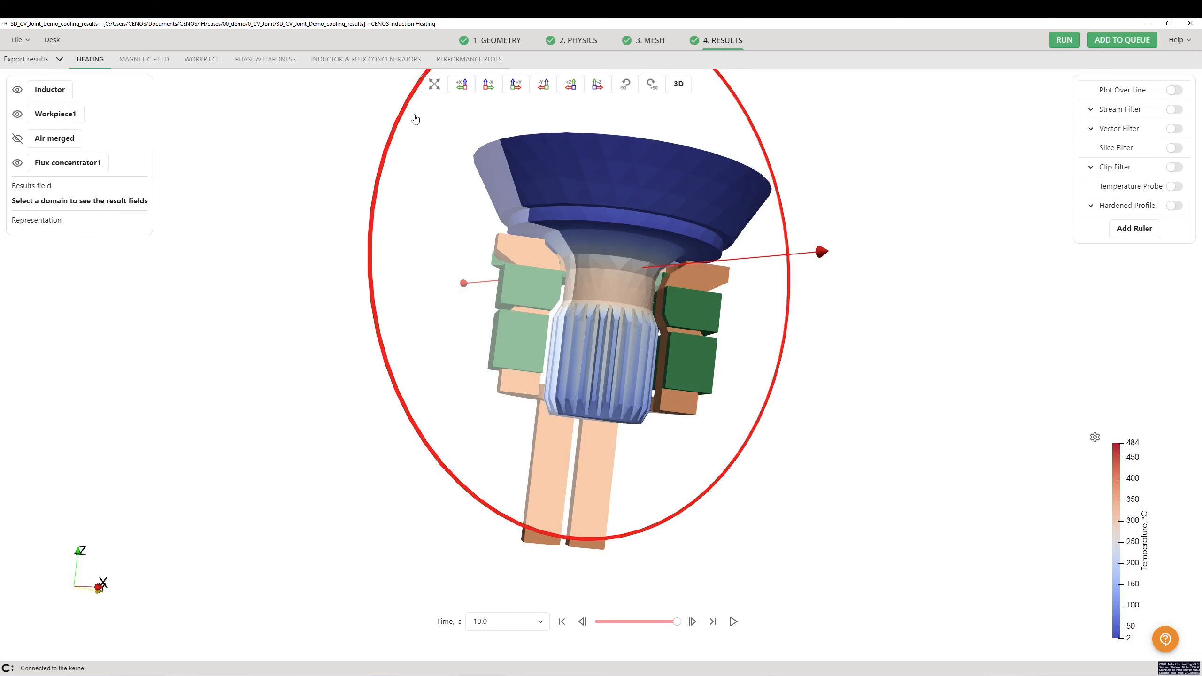
# Step: Hide the Inductor and Flux concentrator1, and clip the workpiece with the clip plane hidden to expose its internal temperature
pyautogui.click(15, 91)
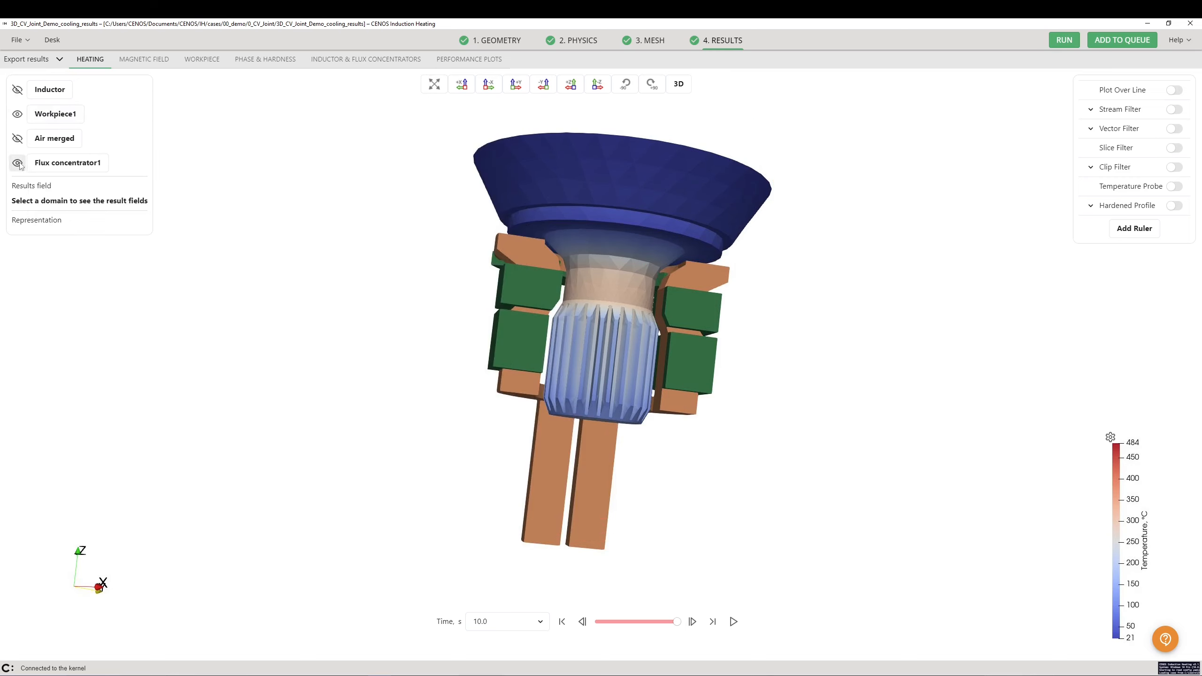
pyautogui.click(17, 163)
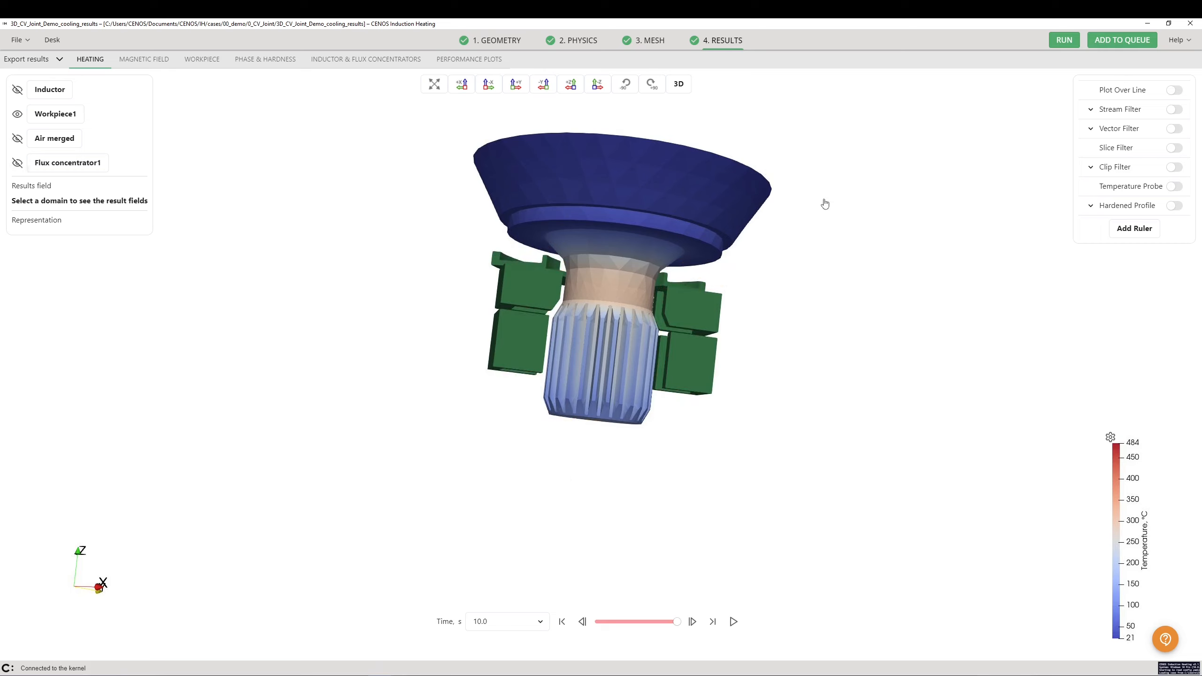
pyautogui.click(1174, 170)
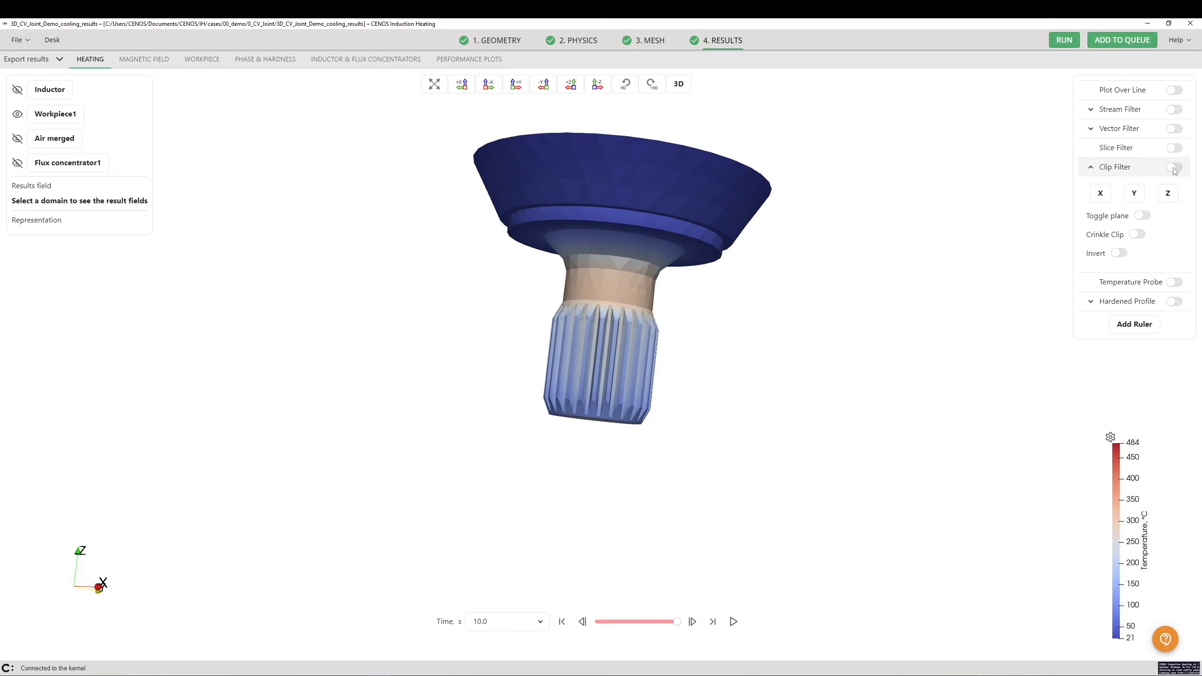
pyautogui.click(1176, 168)
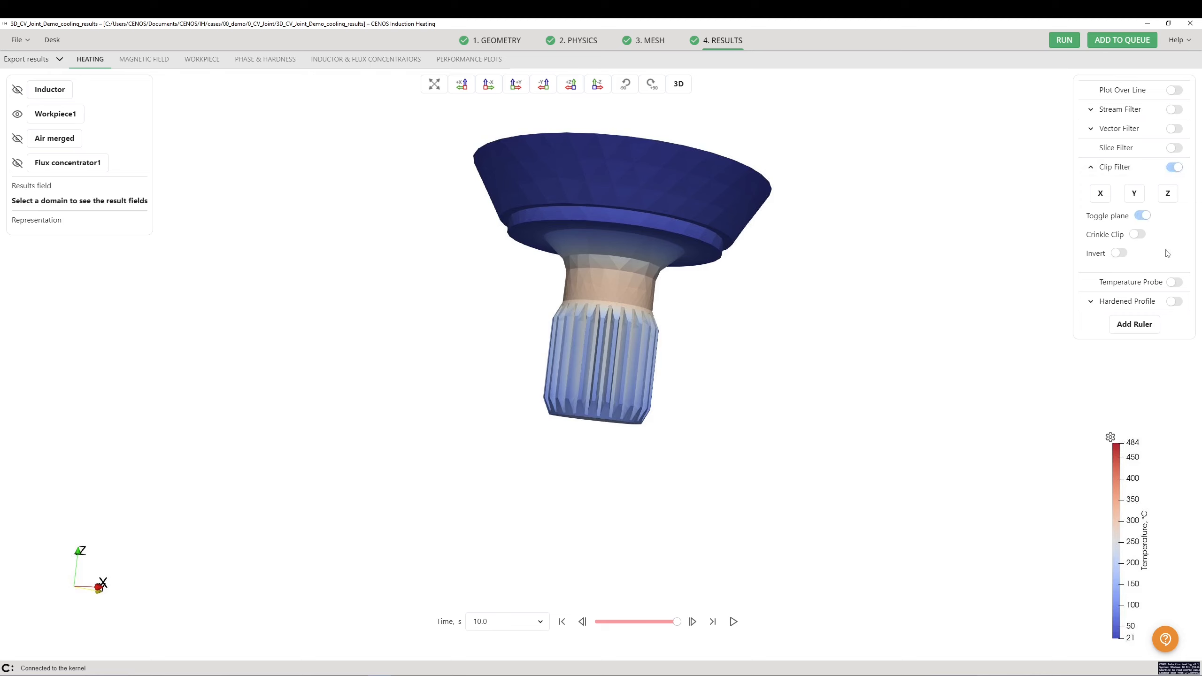
pyautogui.click(1146, 217)
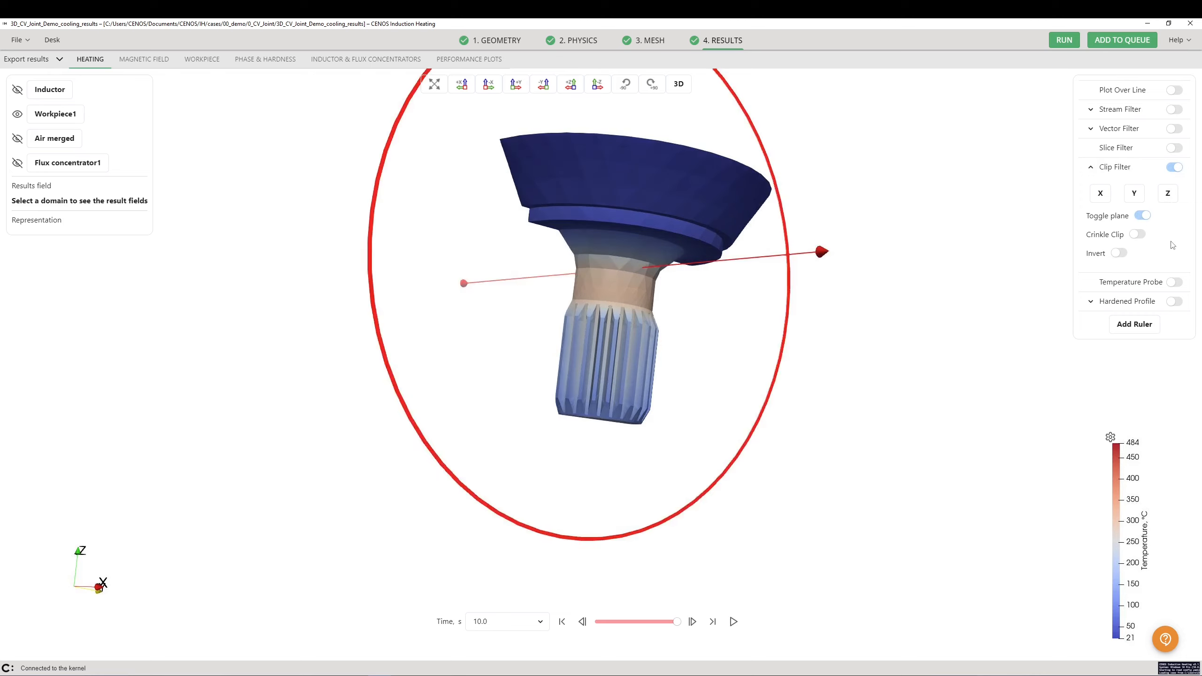
pyautogui.click(1144, 216)
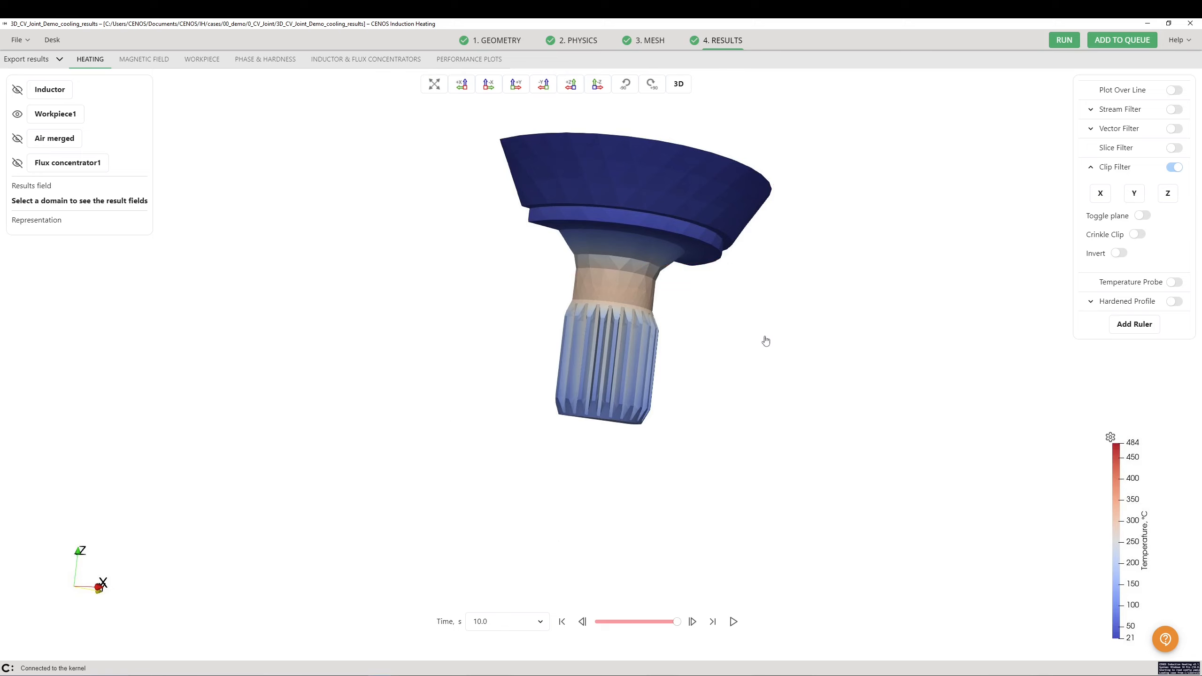
pyautogui.moveTo(611, 348); pyautogui.dragTo(989, 372)
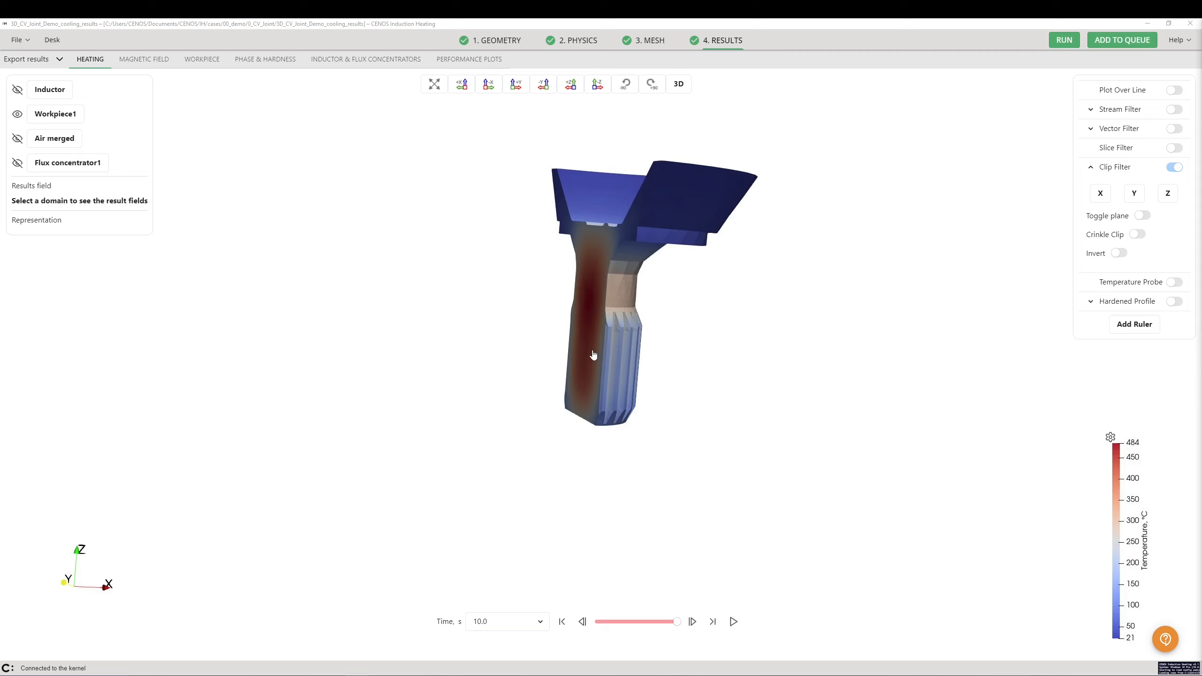
pyautogui.moveTo(646, 365); pyautogui.dragTo(733, 362)
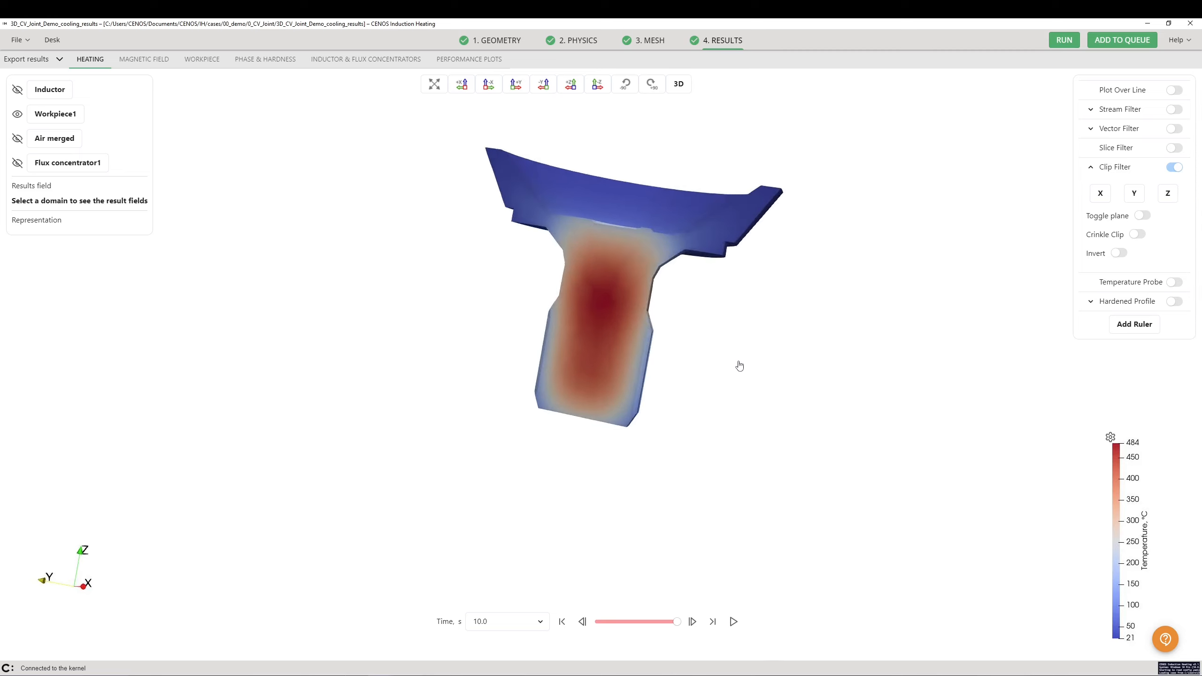
# Step: Place a temperature probe in the hottest area of the clipped workpiece's core and view its temperature-over-time plot
pyautogui.click(1175, 283)
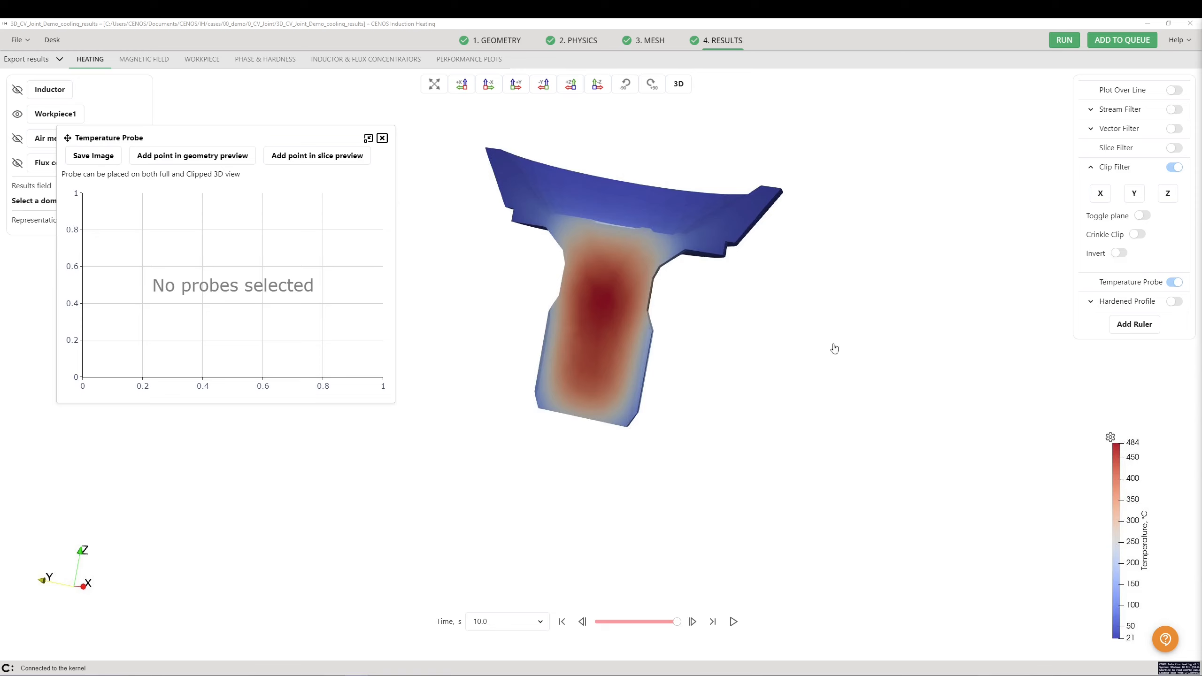
pyautogui.click(204, 161)
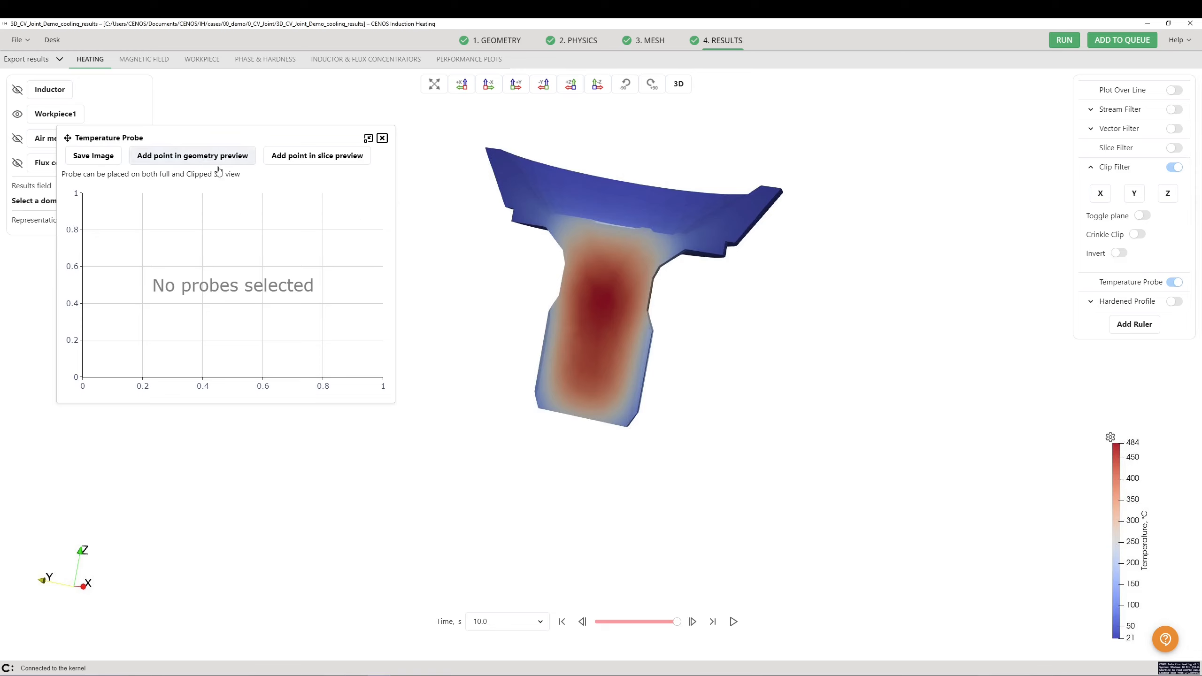
pyautogui.click(598, 310)
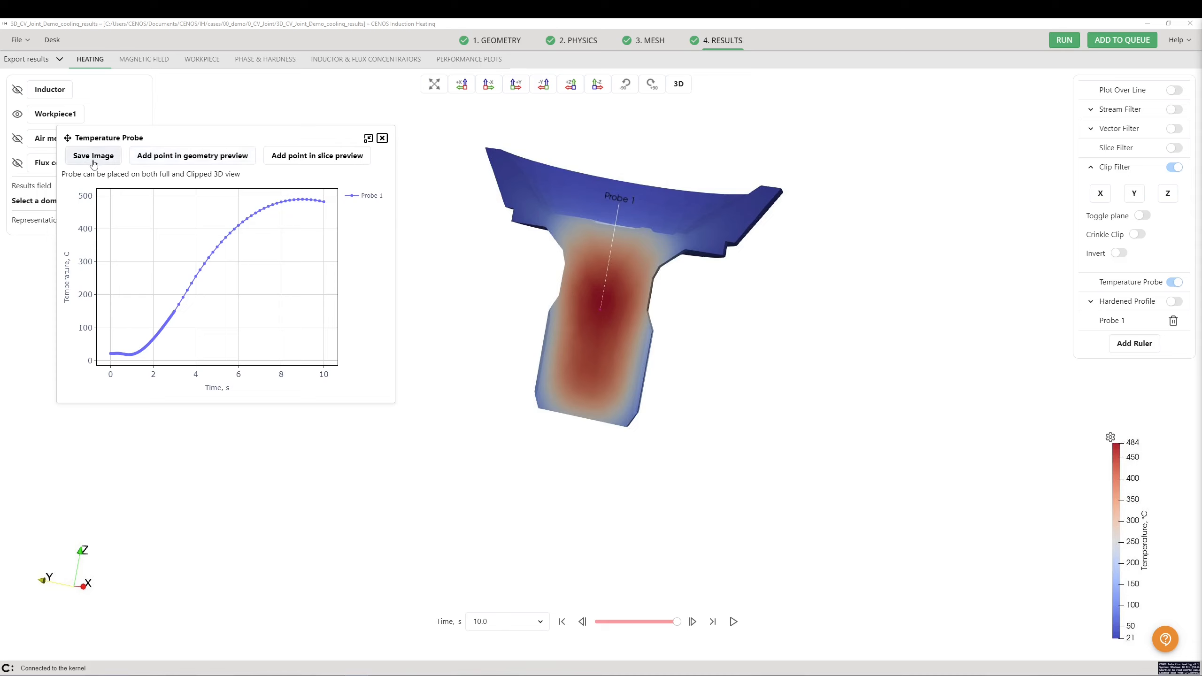
pyautogui.click(382, 138)
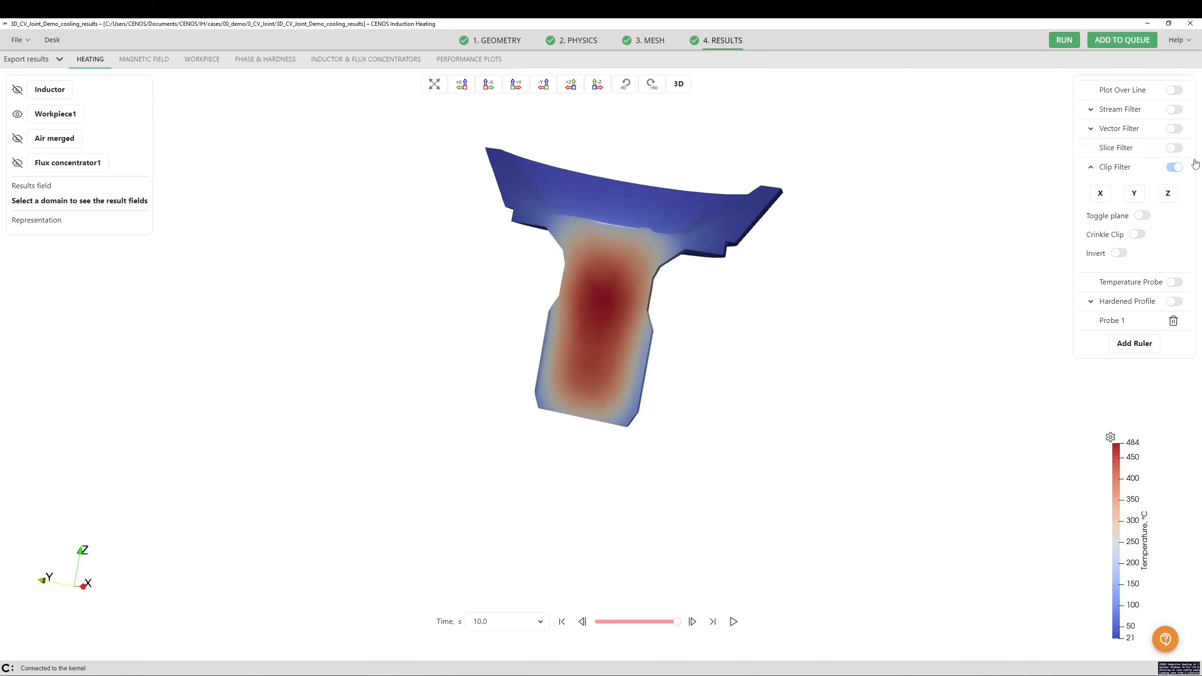
# Step: Turn off the clipping and display the Hardness_HV_table field on Workpiece1
pyautogui.click(1177, 168)
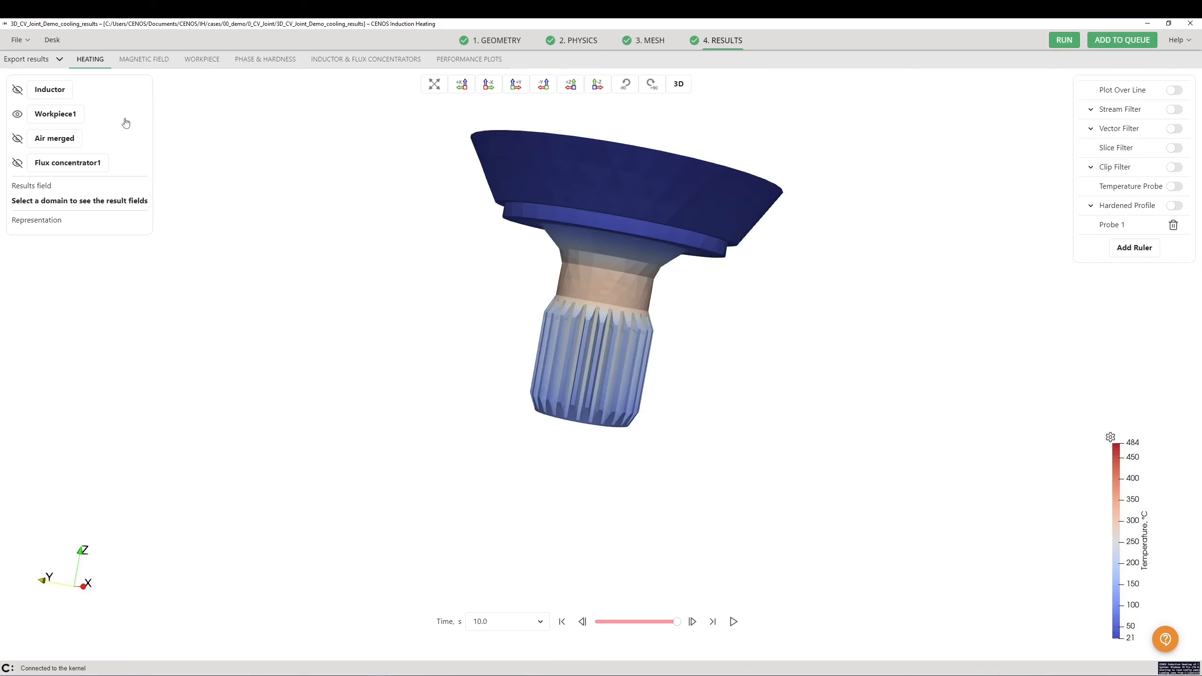
pyautogui.click(65, 118)
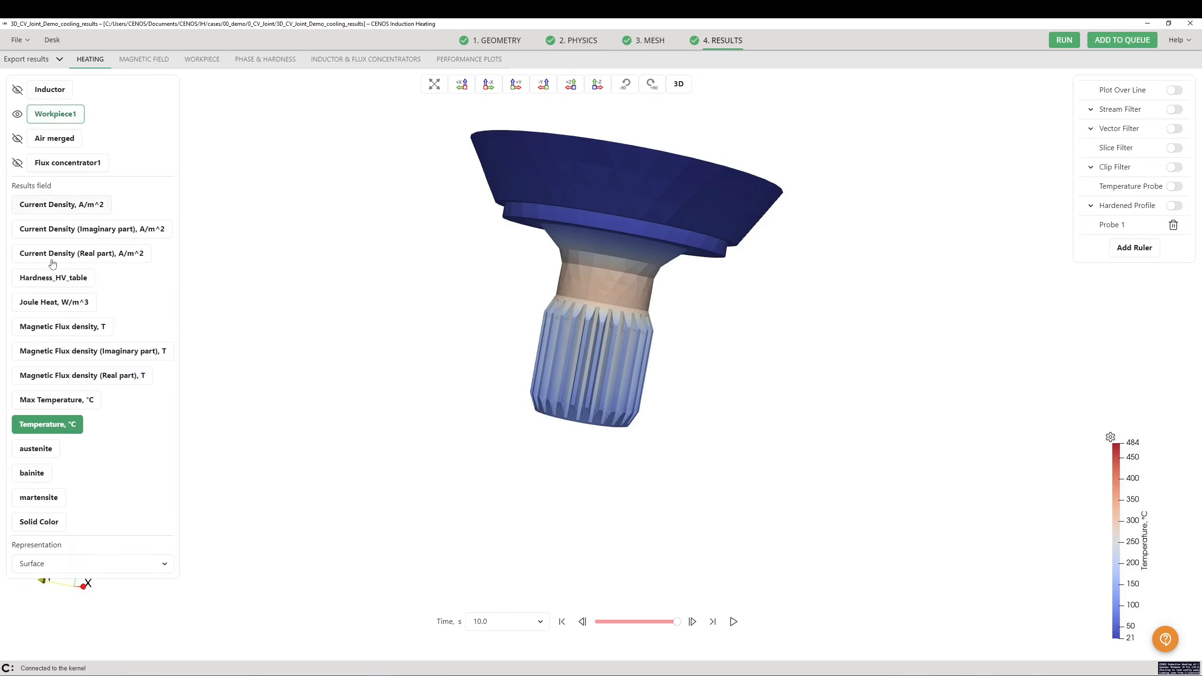
pyautogui.click(55, 280)
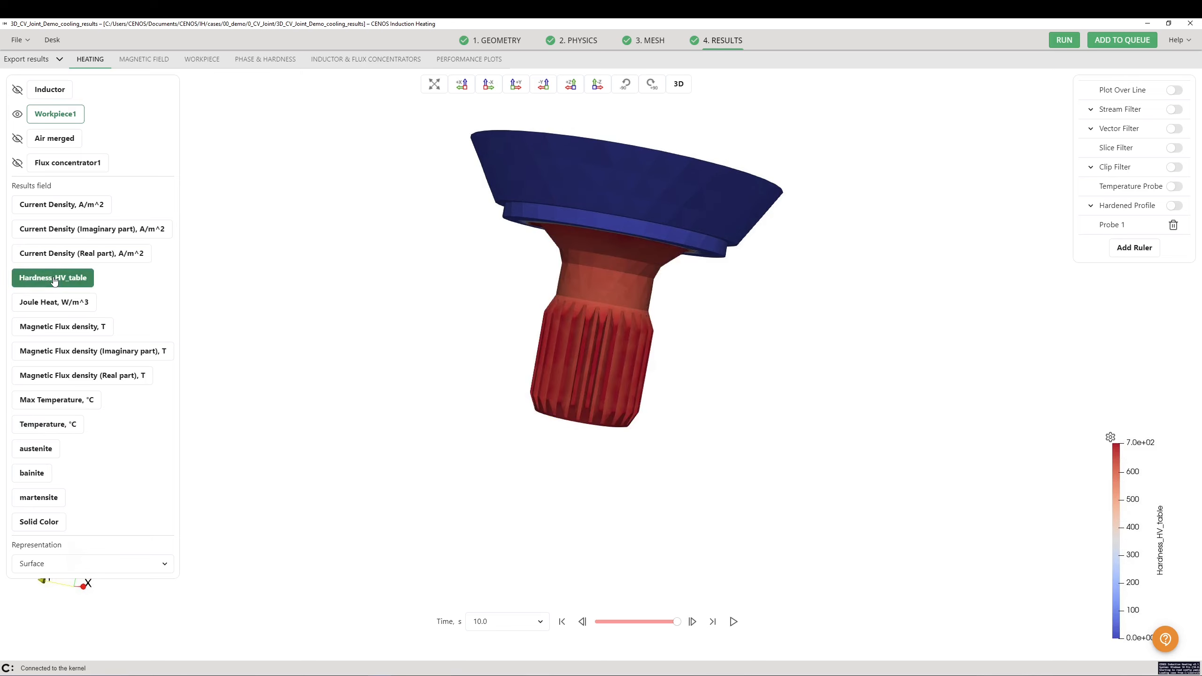
pyautogui.moveTo(693, 410); pyautogui.dragTo(604, 416)
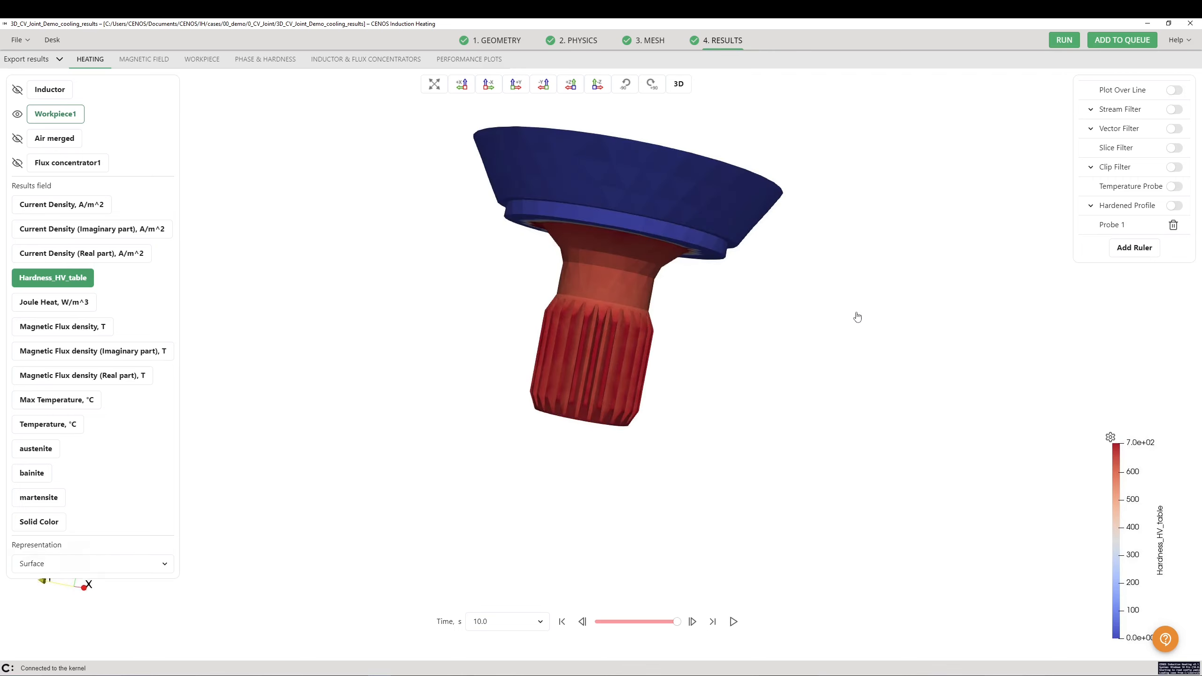
# Step: Enable the hardened profile, hide Workpiece1, and clip the profile with the clip plane hidden
pyautogui.click(1175, 208)
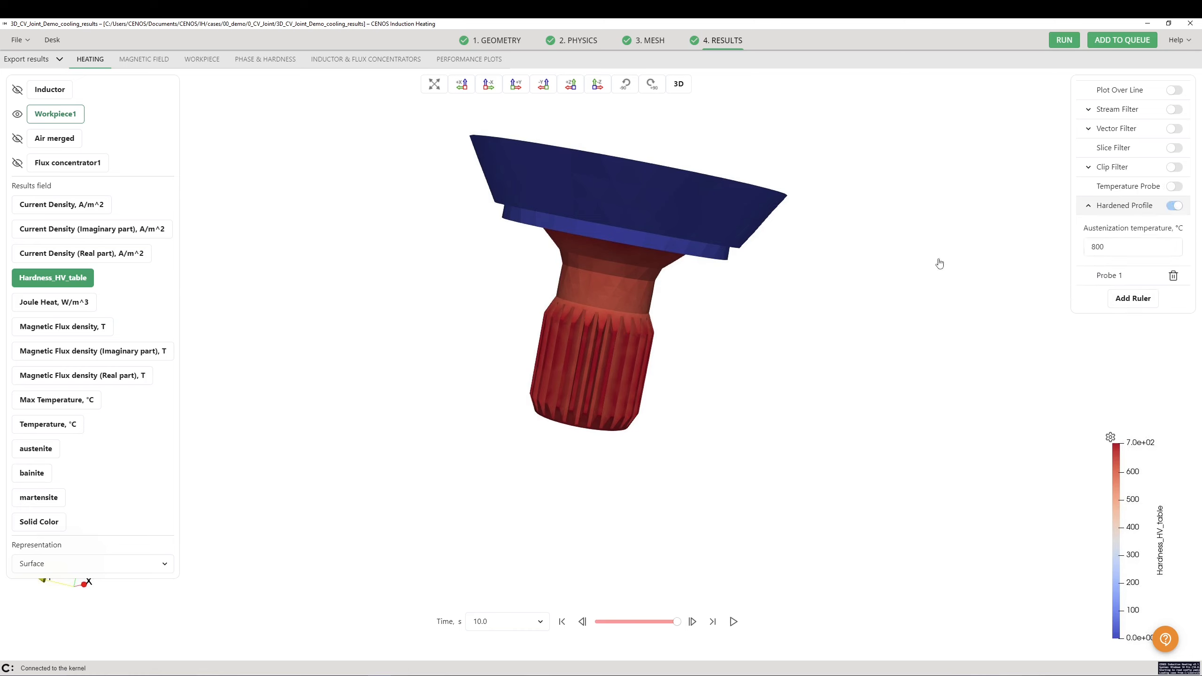
pyautogui.click(17, 115)
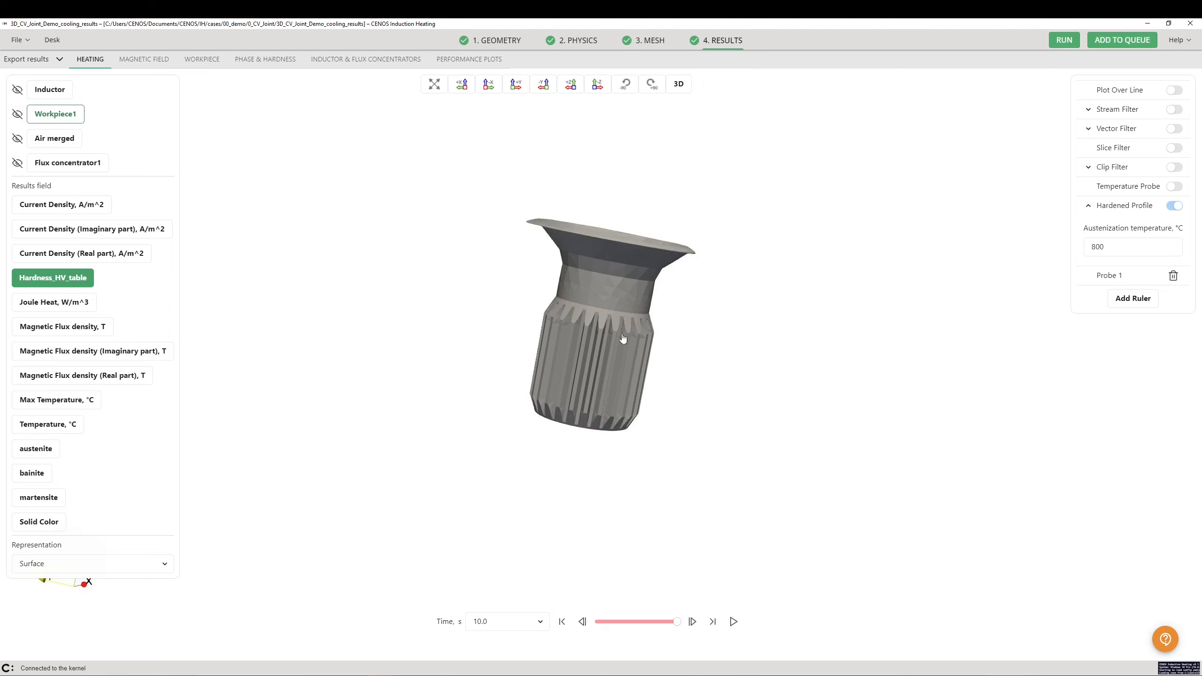
pyautogui.click(1174, 171)
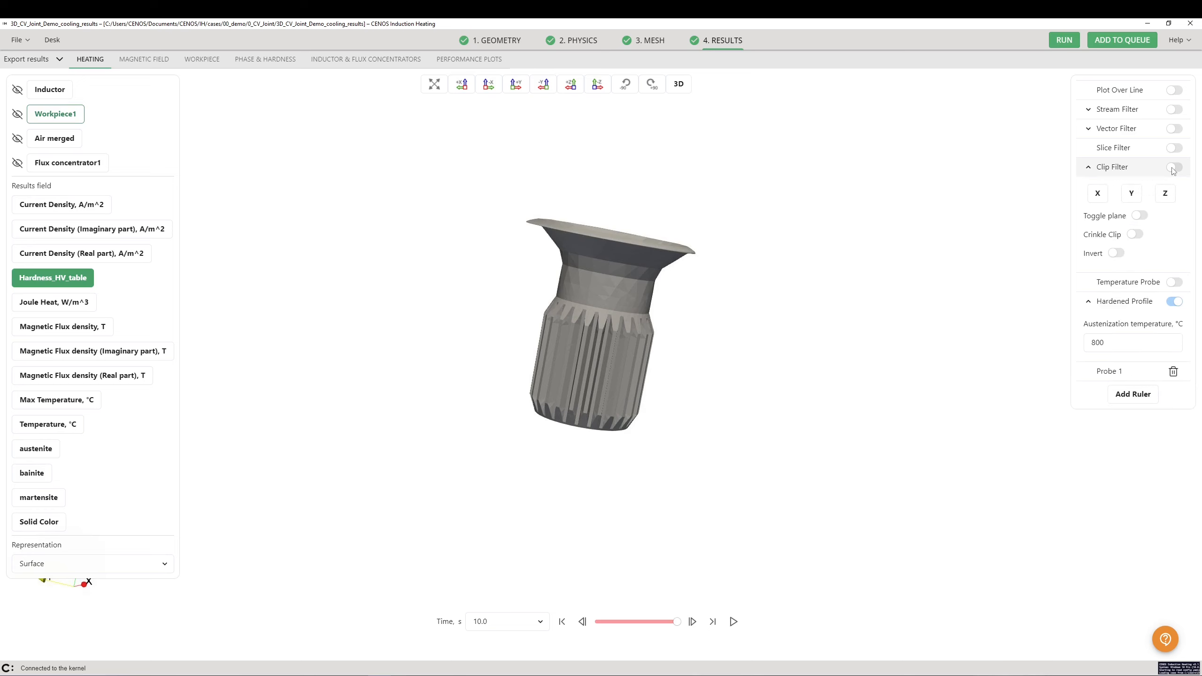
pyautogui.click(1174, 168)
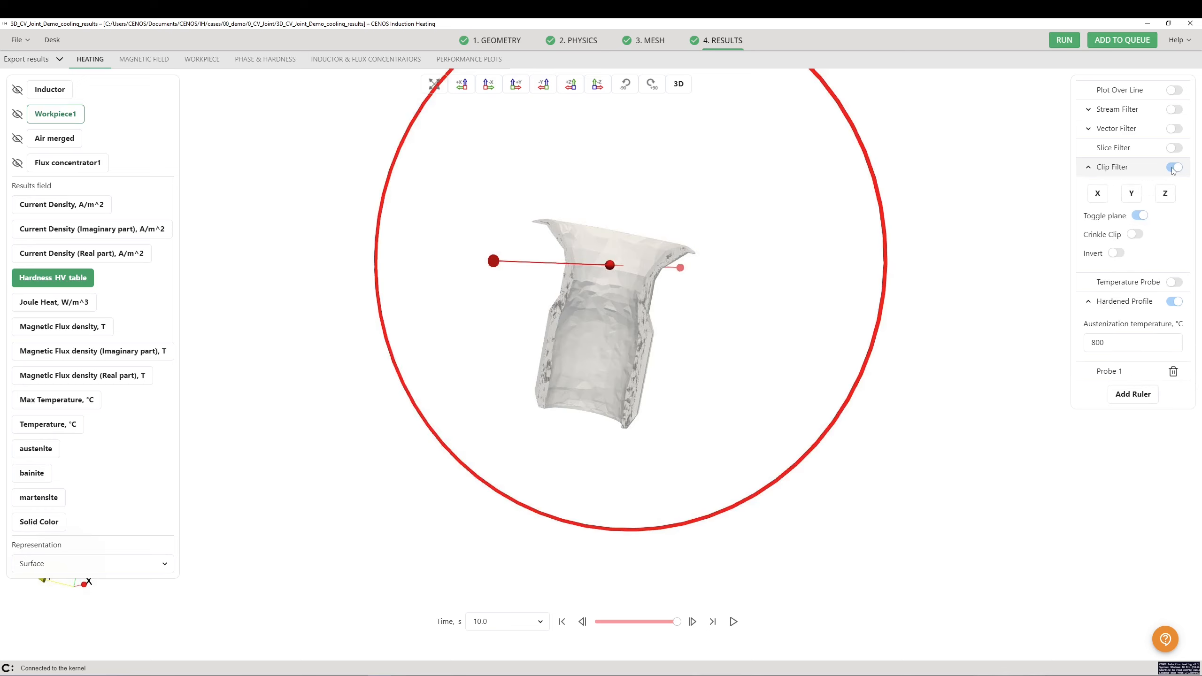
pyautogui.click(1139, 216)
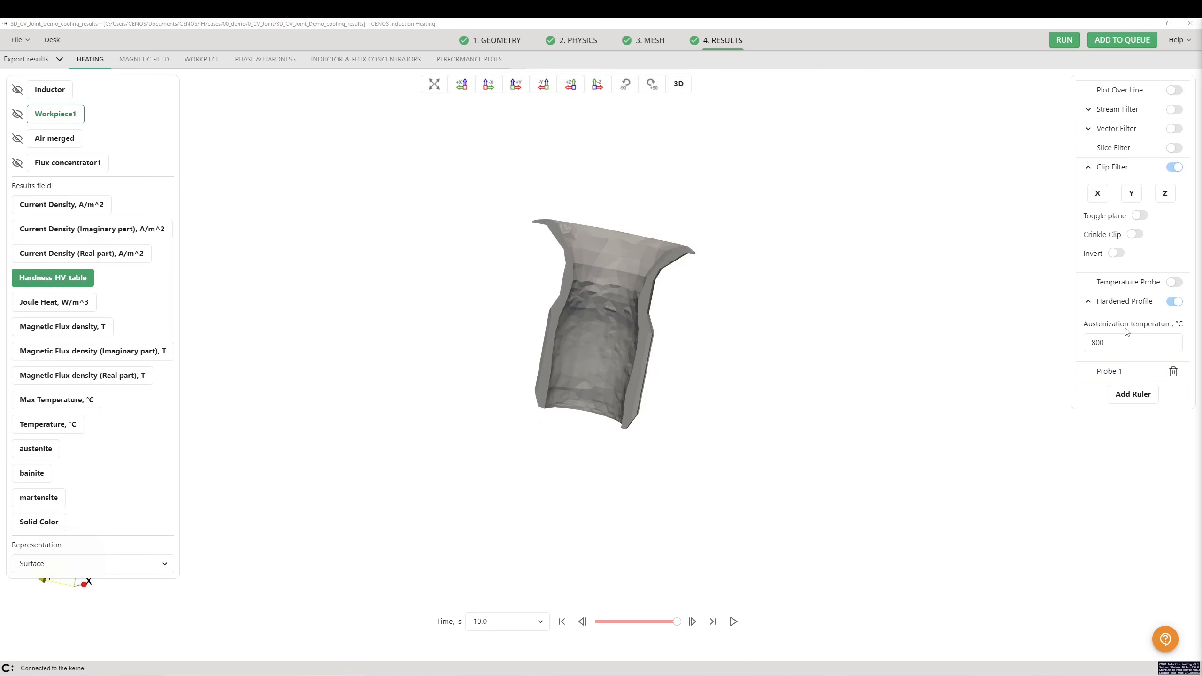
# Step: Add a ruler and measure the hardened layer's thickness on the shaft's wall just above the splines
pyautogui.click(1132, 395)
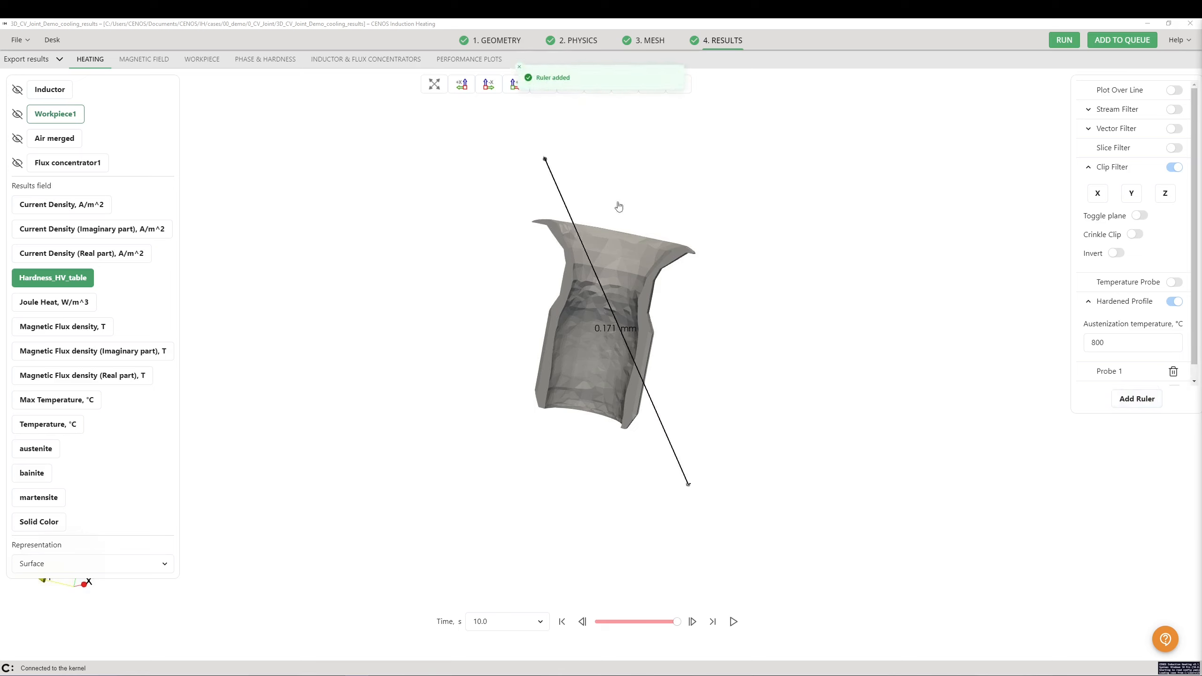
pyautogui.moveTo(544, 173); pyautogui.dragTo(562, 296)
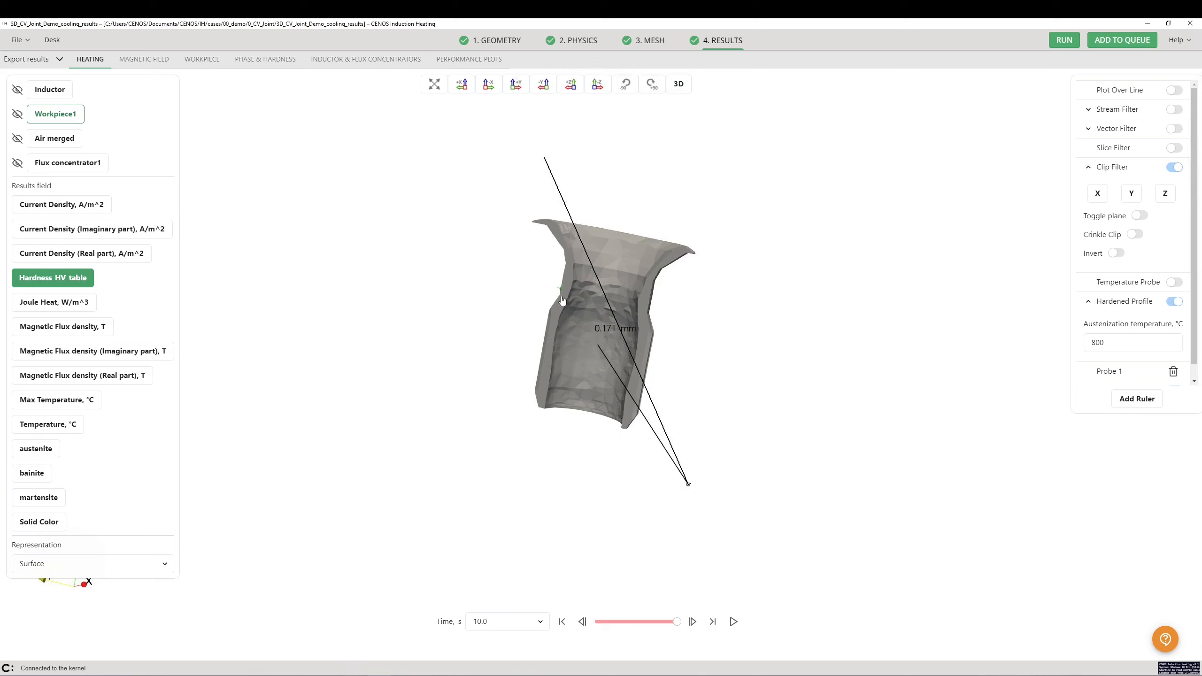
pyautogui.moveTo(688, 484); pyautogui.dragTo(566, 298)
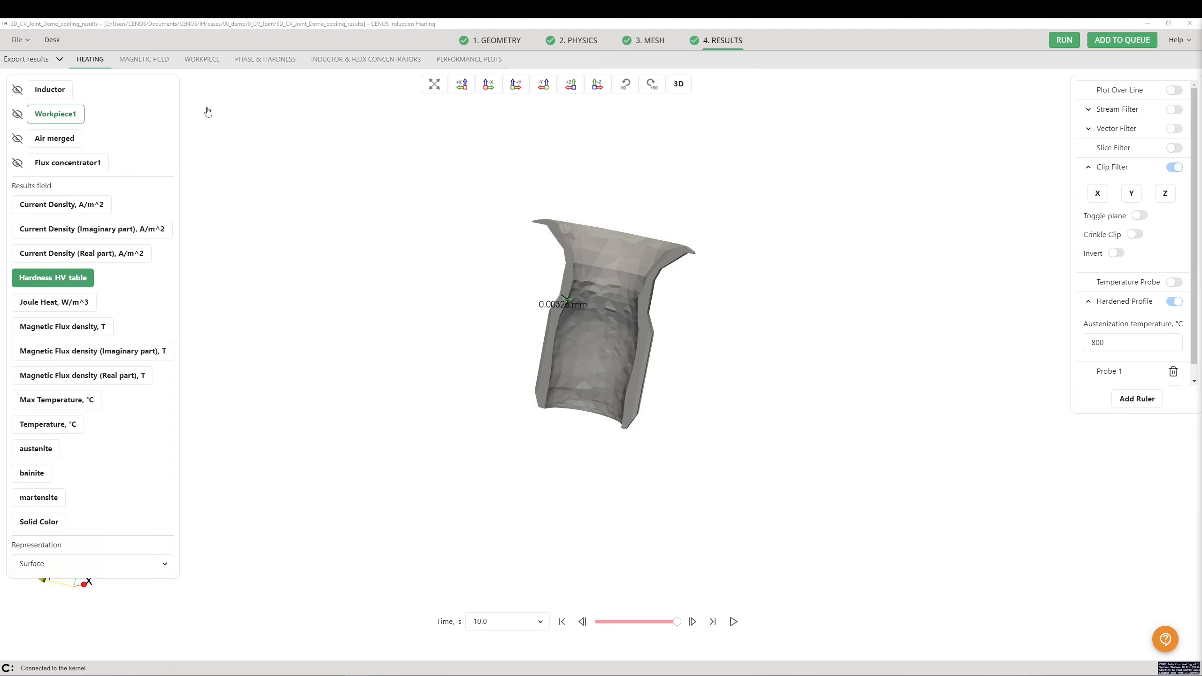
# Step: Look through the Workpiece, Magnetic Field, and Phase & Hardness result presets
pyautogui.click(202, 60)
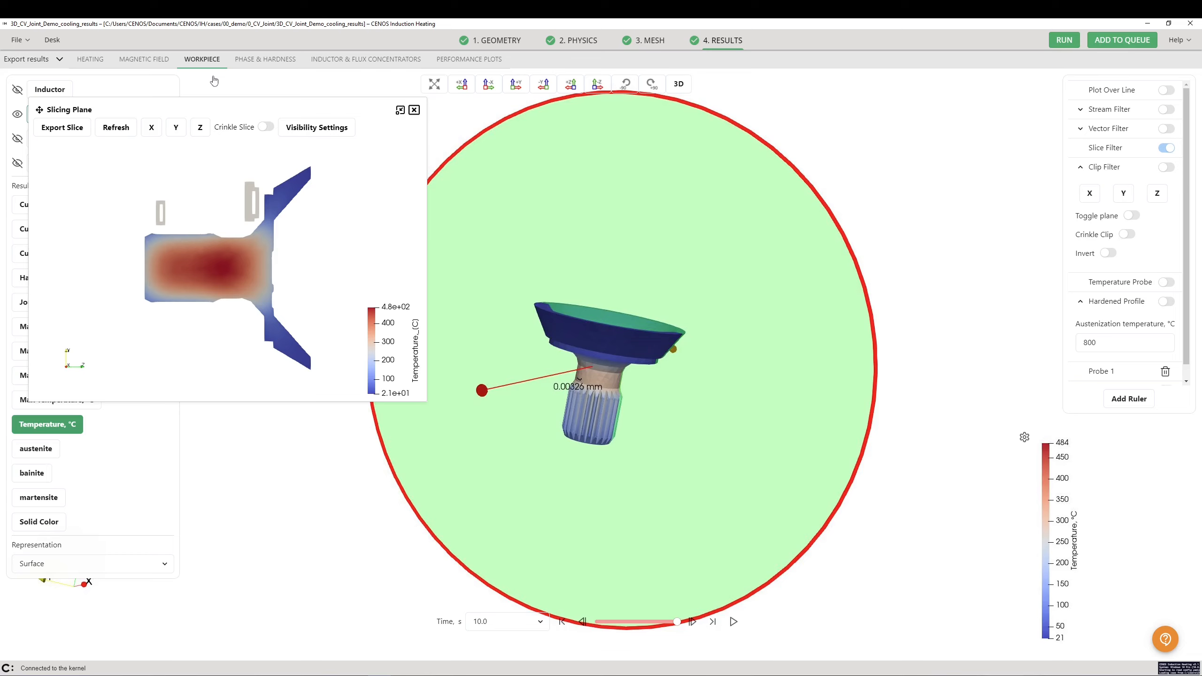
pyautogui.click(149, 61)
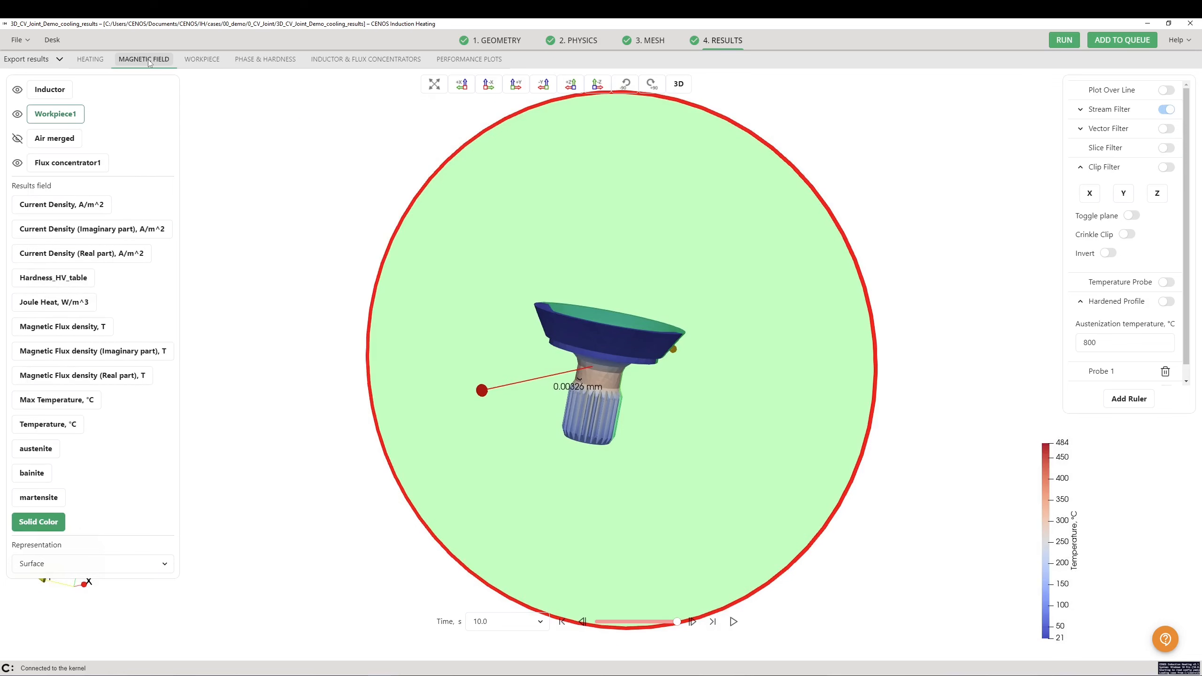
pyautogui.click(256, 61)
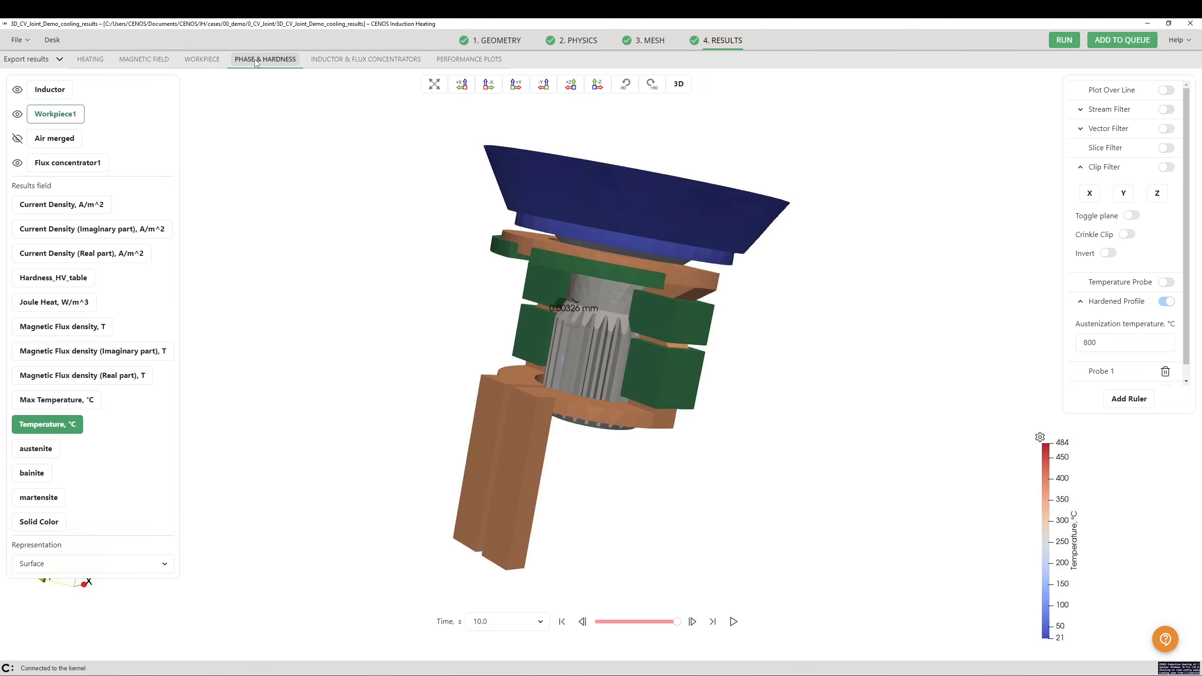
# Step: Display the current density on the inductor and flux concentrators at time 2.52 s
pyautogui.click(357, 60)
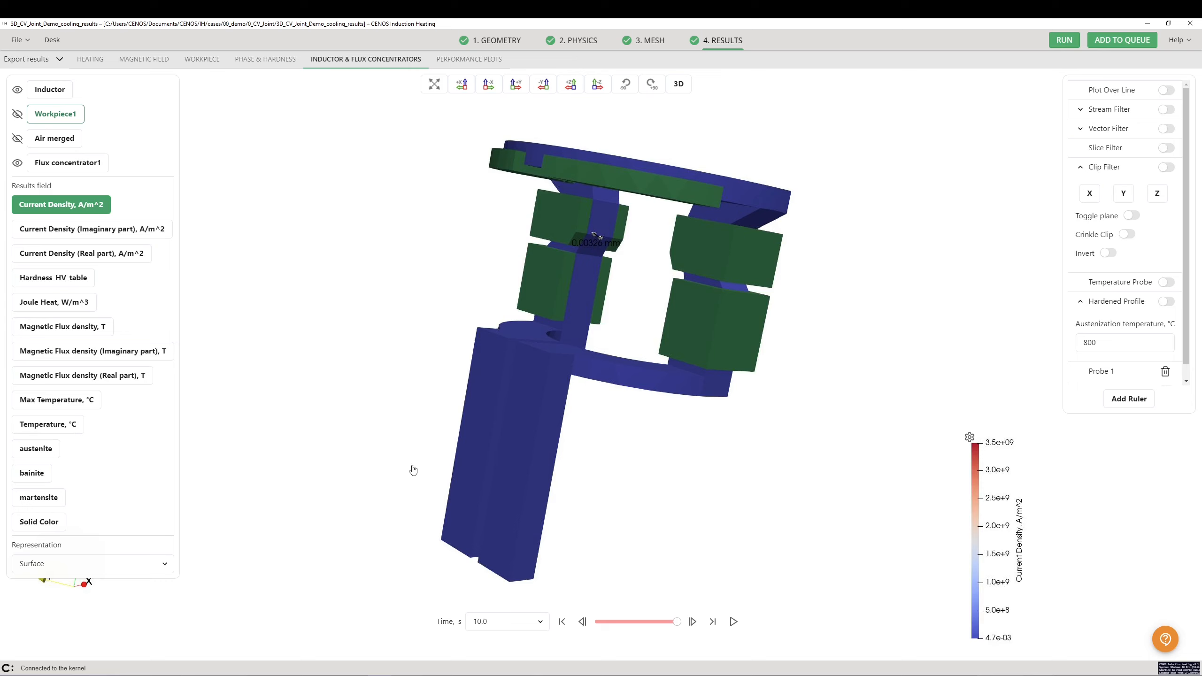
pyautogui.click(498, 630)
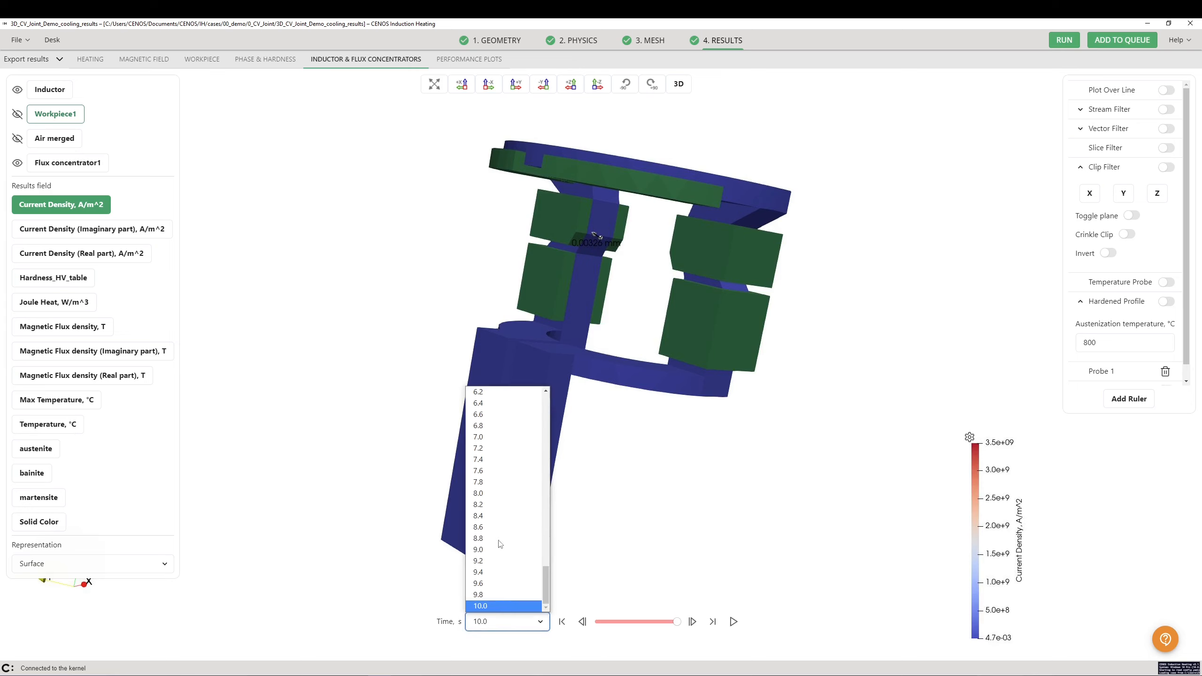
pyautogui.scroll(10, 499, 530)
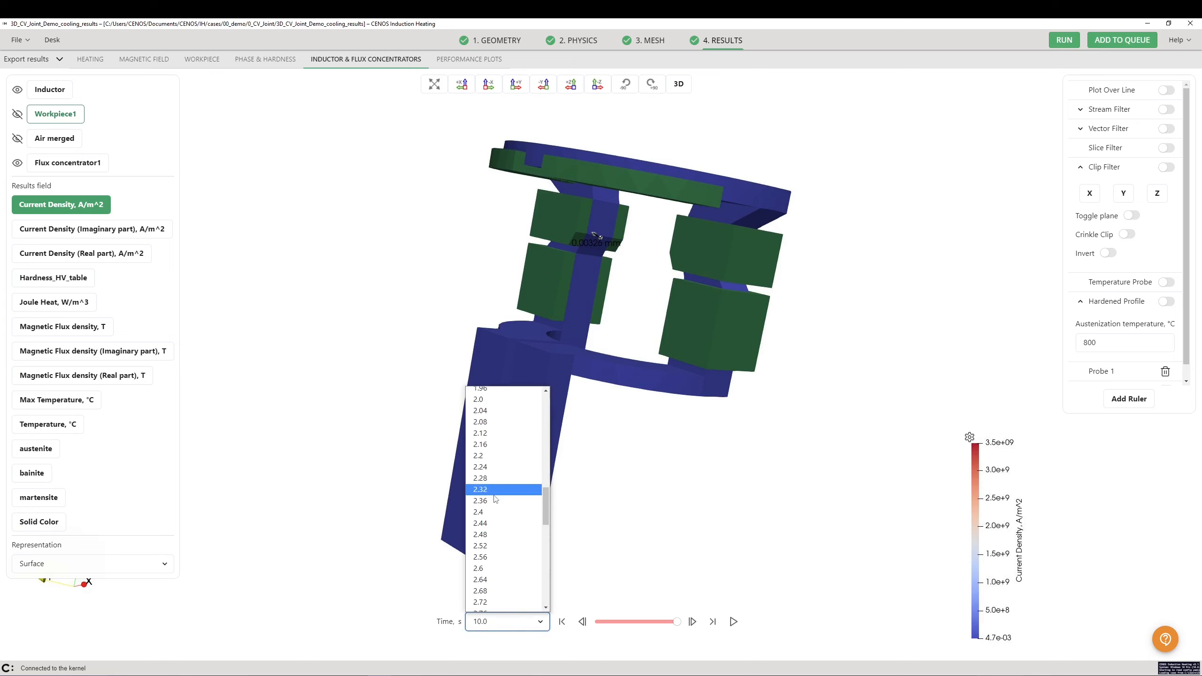
pyautogui.click(490, 545)
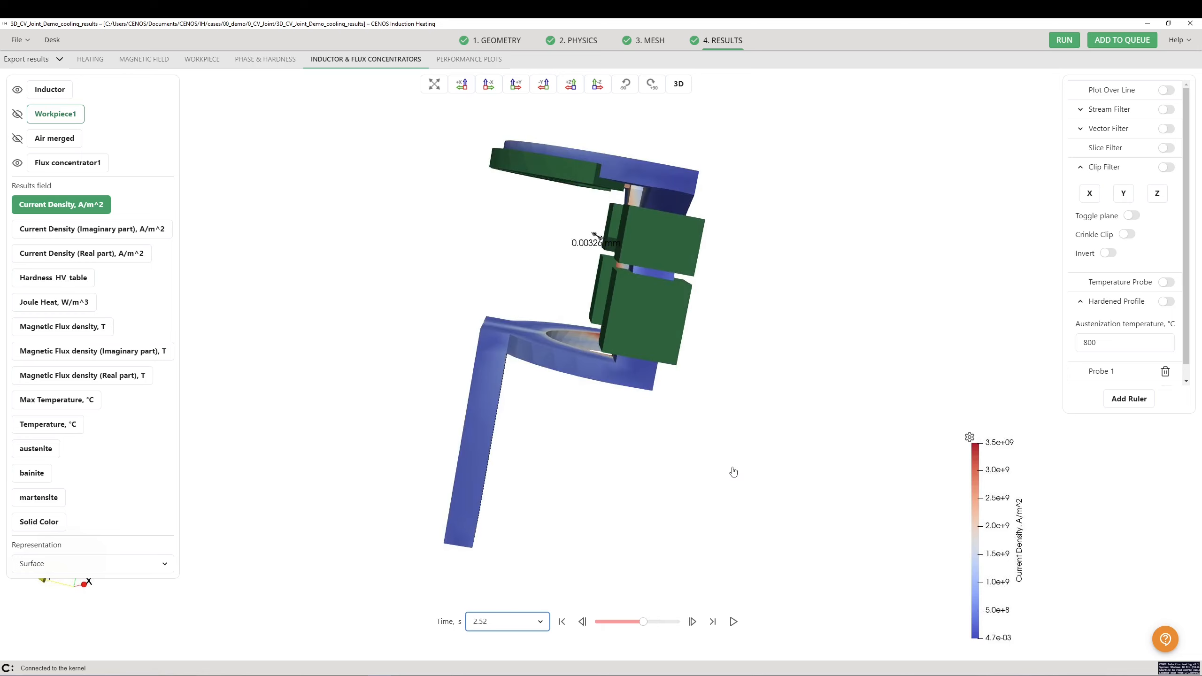
# Step: Review the performance plots for active power, inductance, impedance, resistance and current amplitude
pyautogui.click(462, 61)
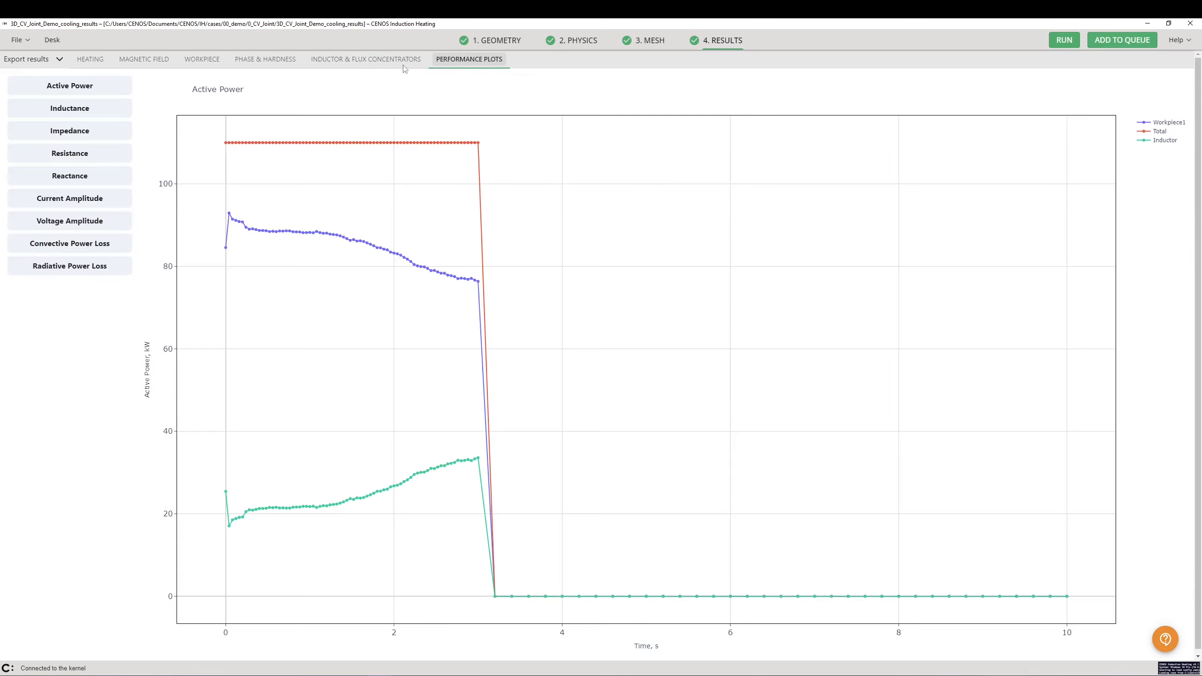
pyautogui.click(88, 110)
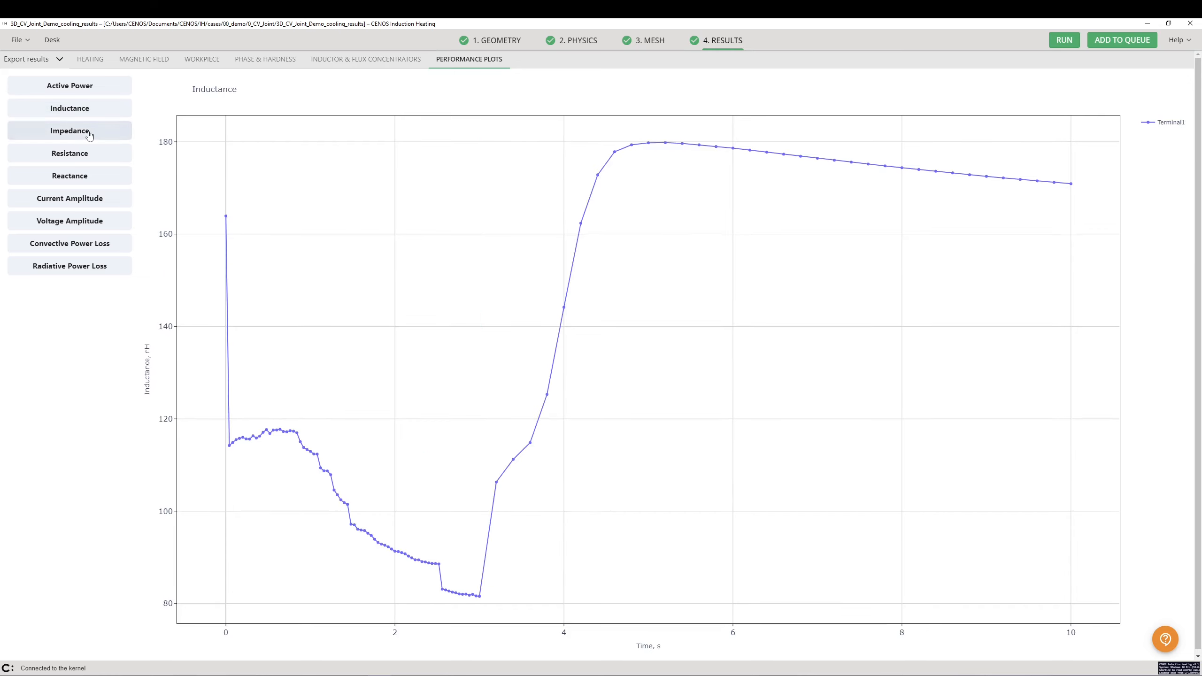
pyautogui.click(89, 135)
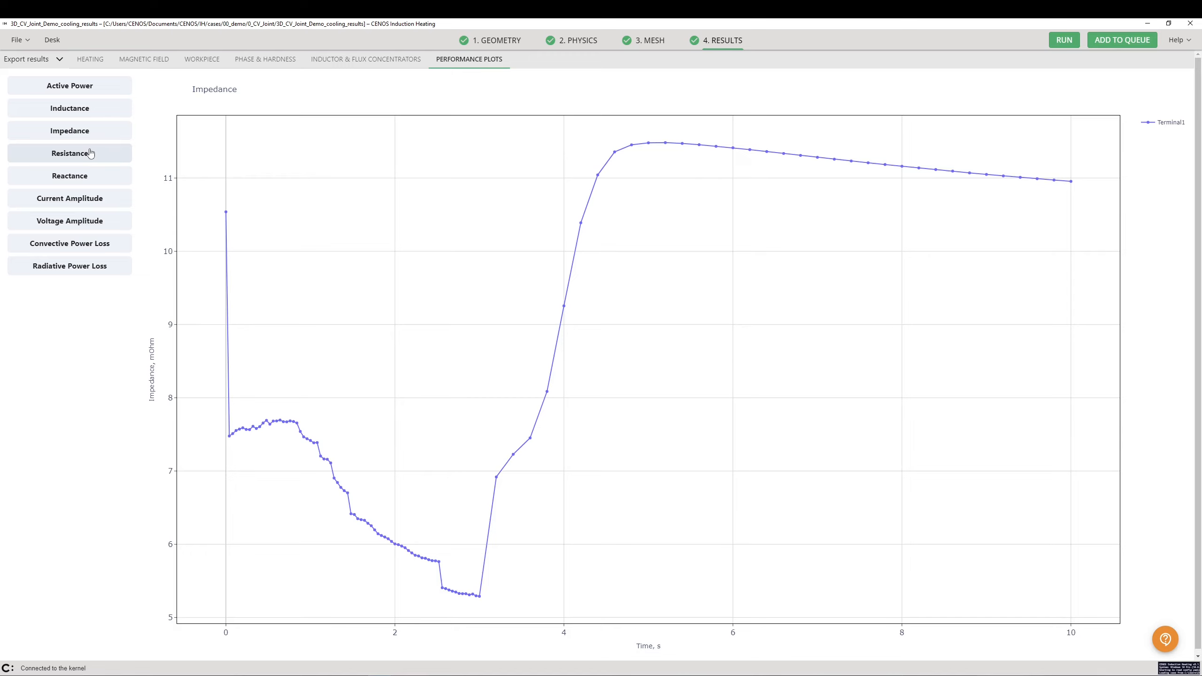
pyautogui.click(91, 154)
pyautogui.click(91, 199)
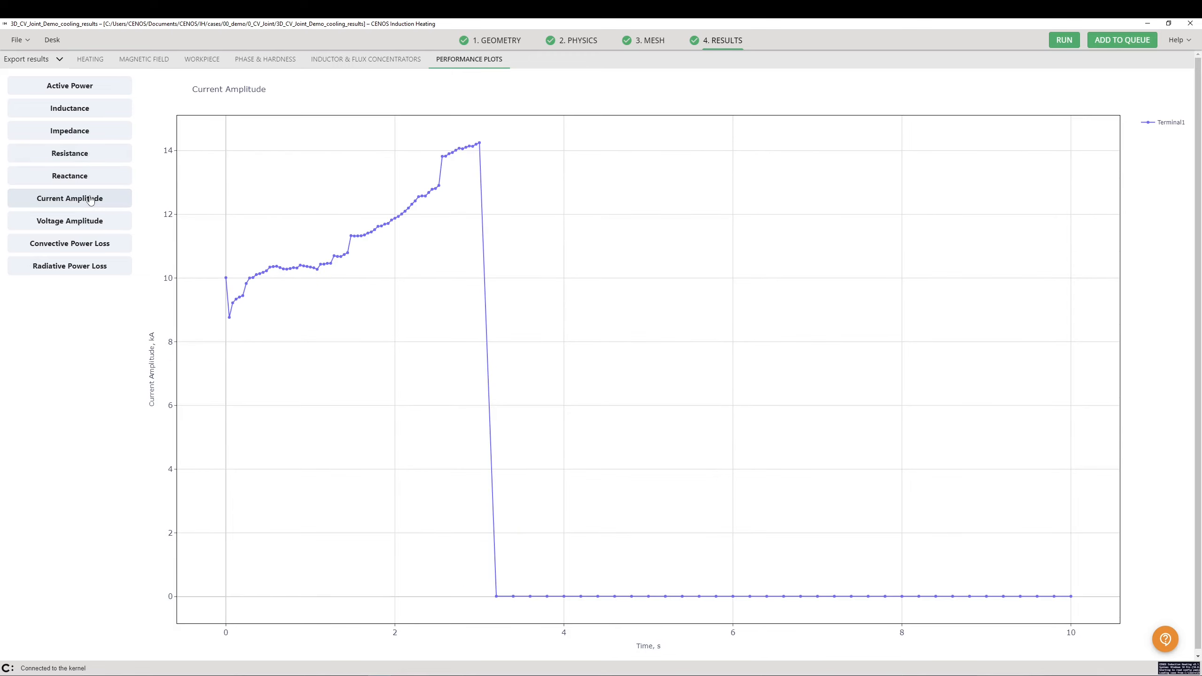
pyautogui.click(56, 63)
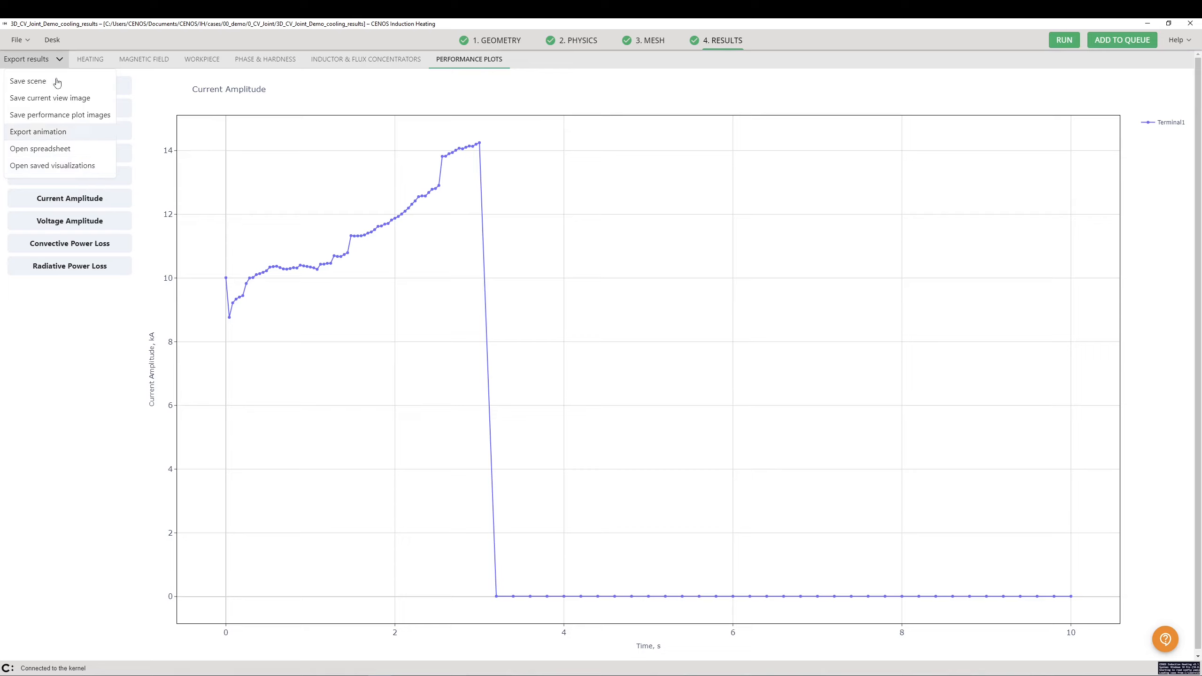
pyautogui.click(54, 59)
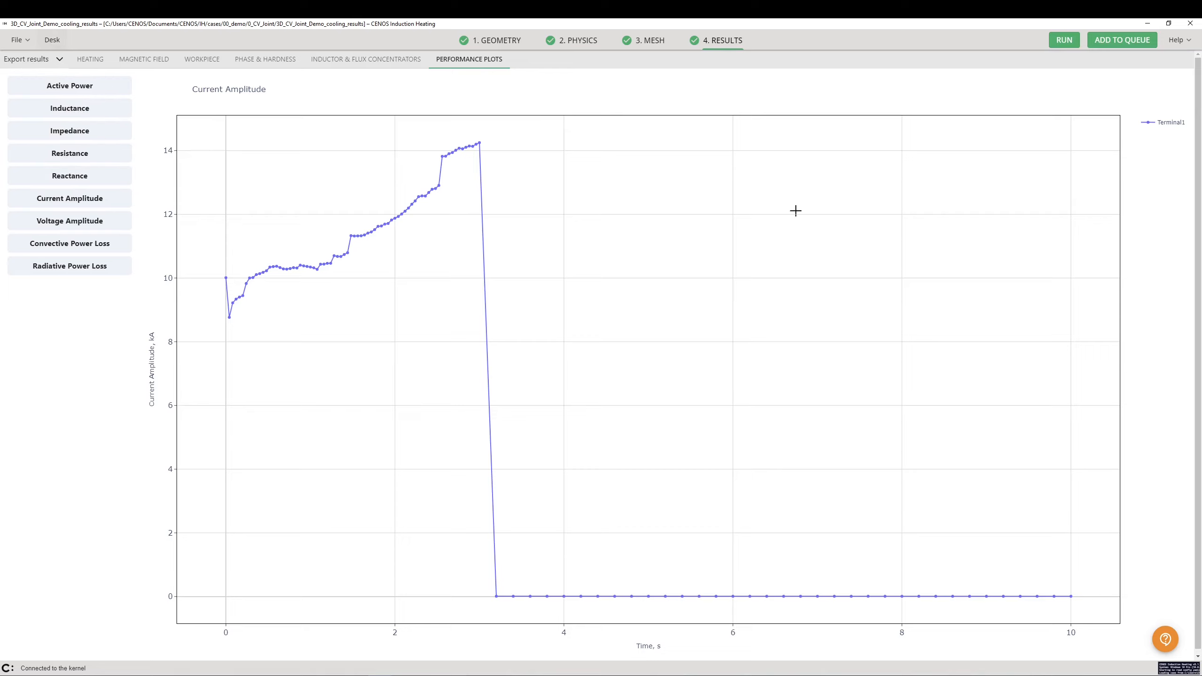